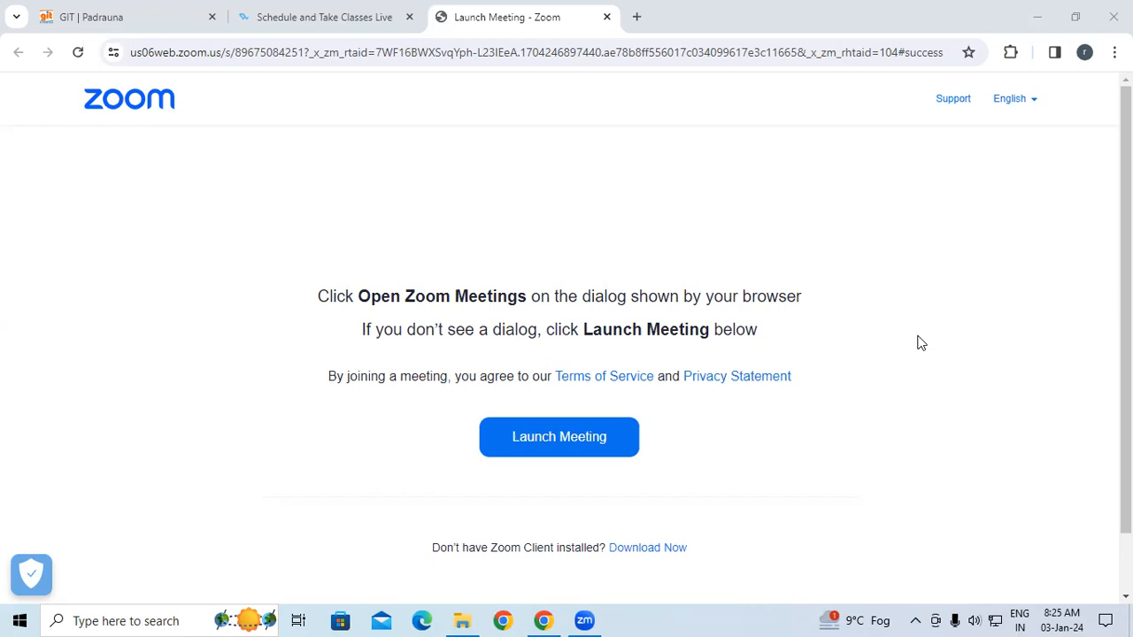
Launch WordPad with the Run command WORDPAD
key("super+r")
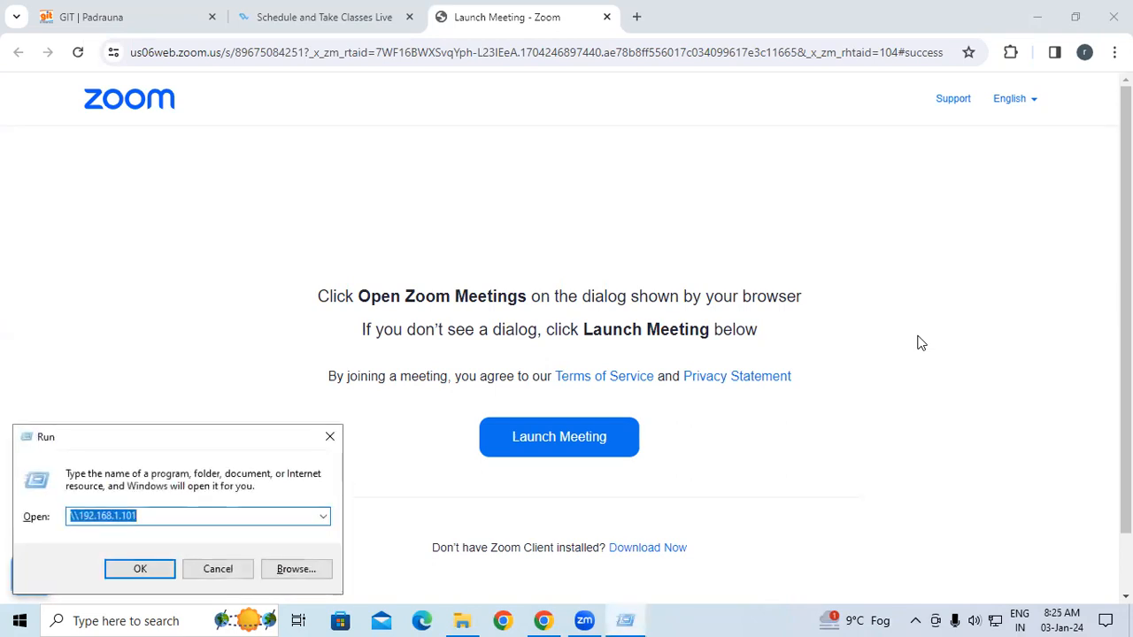
type("WORDPAD")
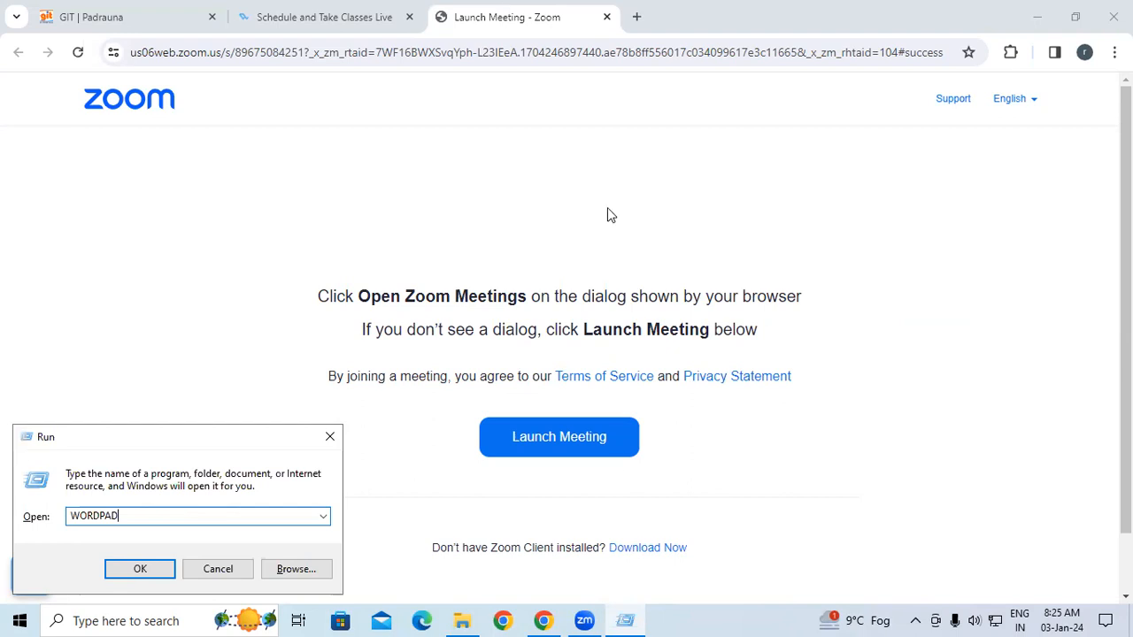
left_click(154, 572)
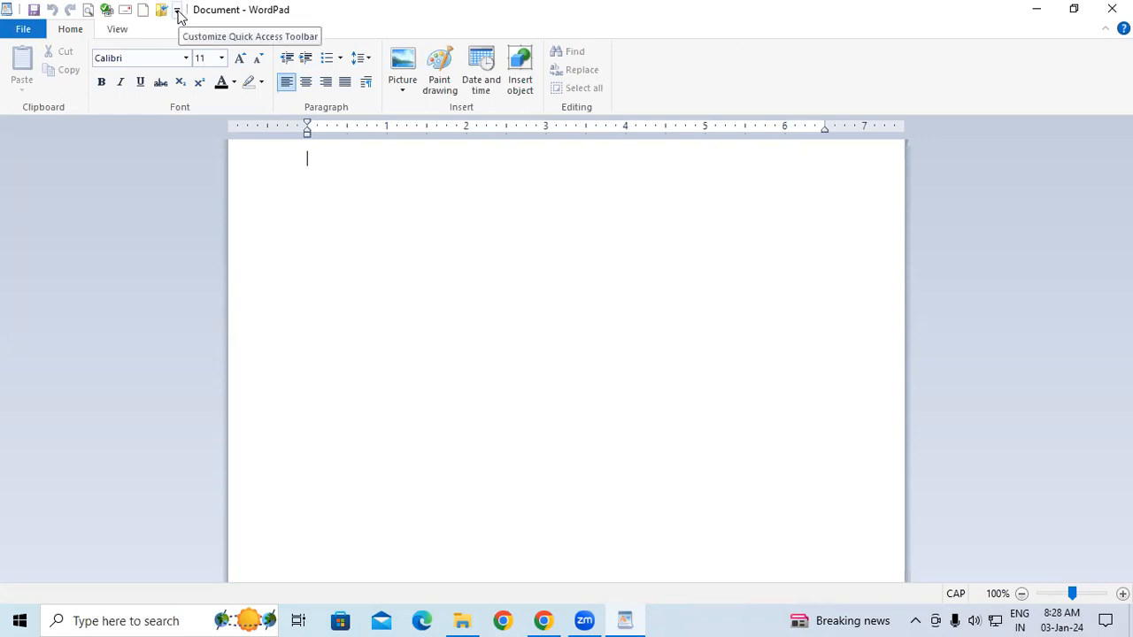
Review the Quick Access Toolbar customization options and move the toolbar below the ribbon
left_click(177, 10)
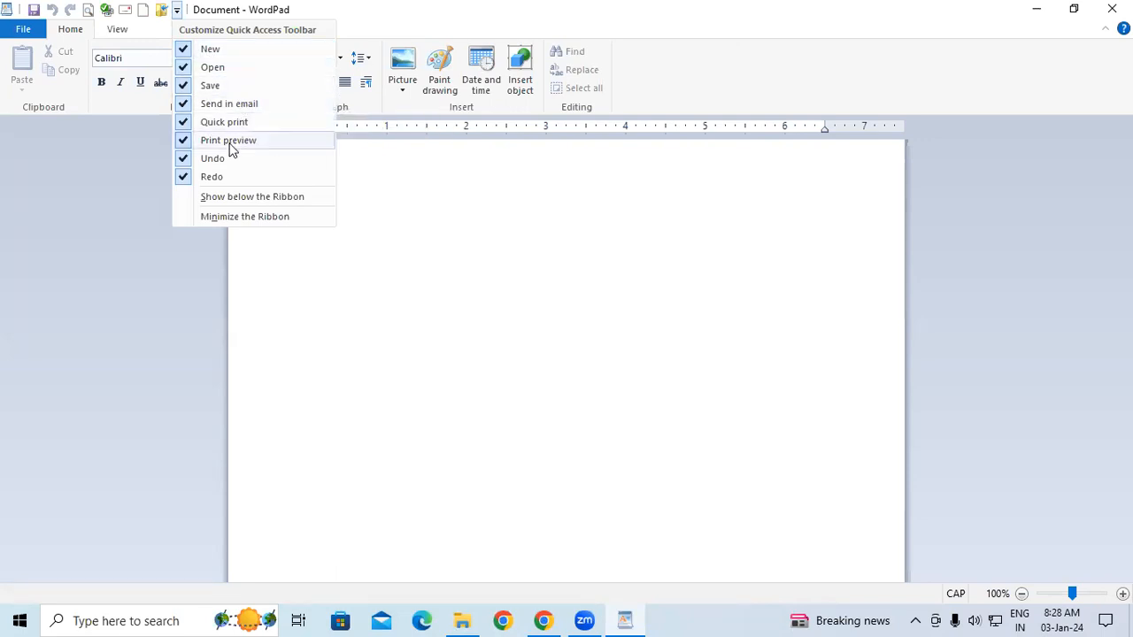
left_click(370, 180)
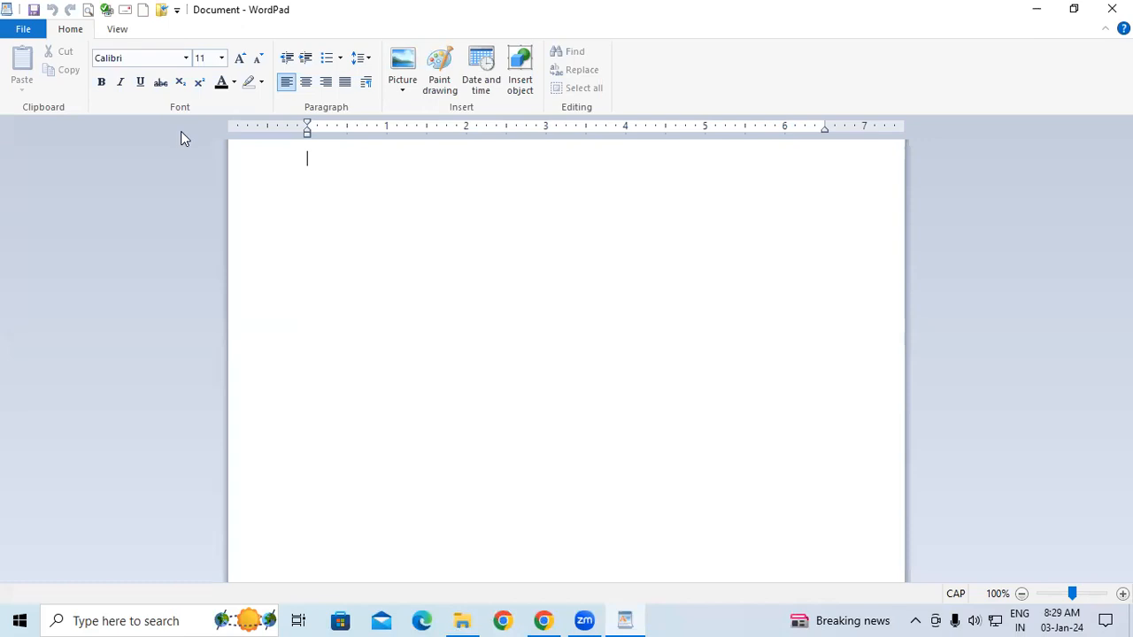
left_click(177, 9)
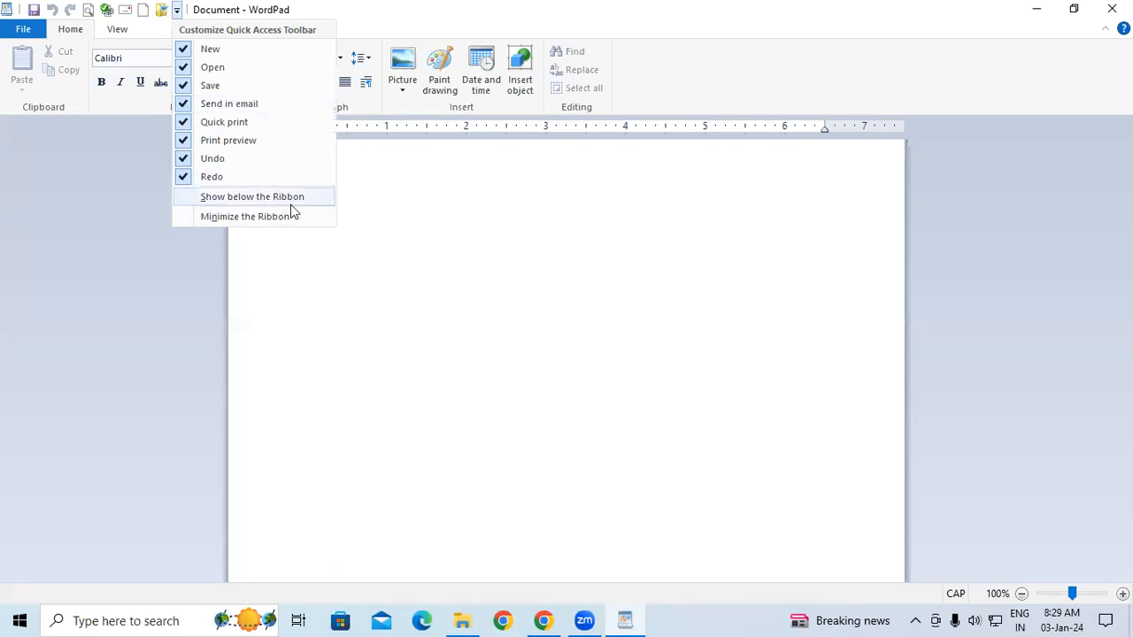
left_click(232, 198)
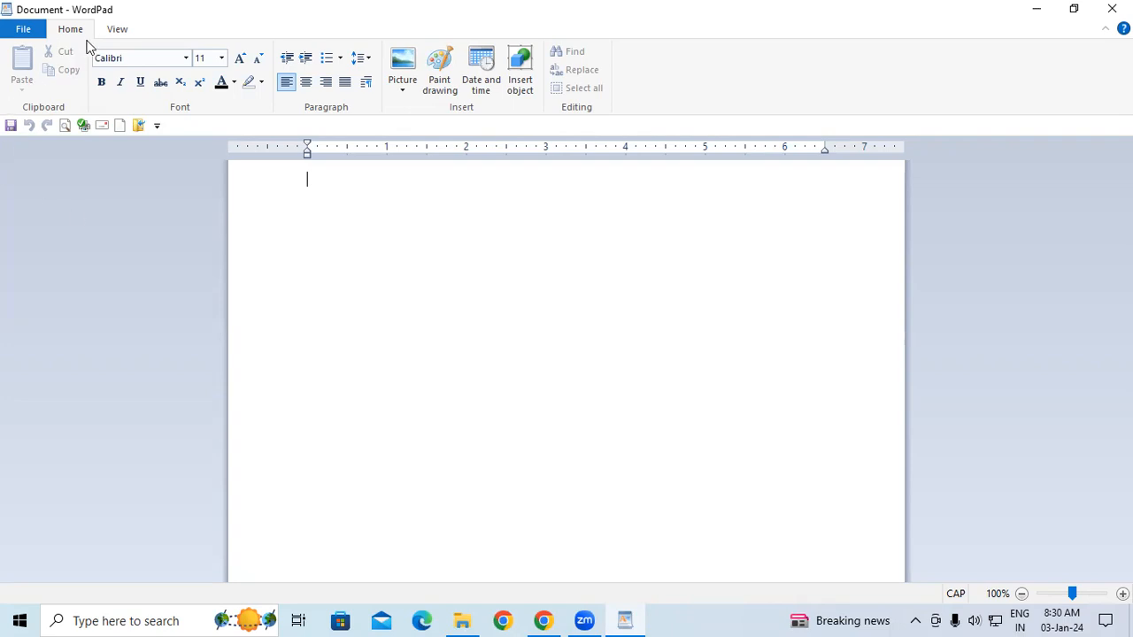
Minimize the ribbon and restore it to full size
right_click(116, 35)
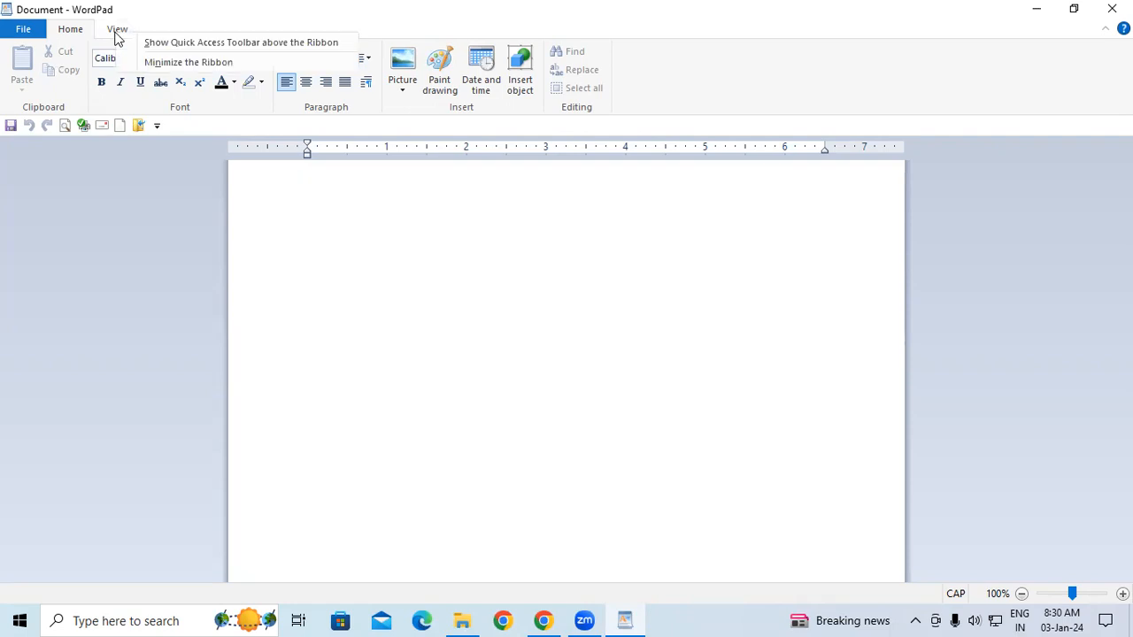
left_click(209, 64)
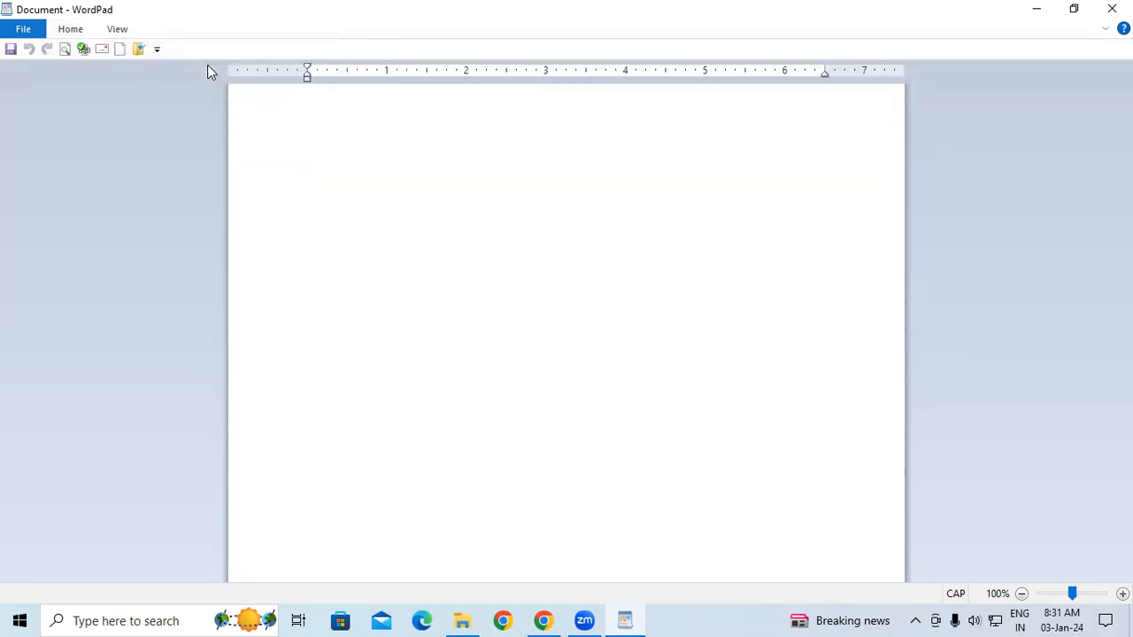
right_click(118, 34)
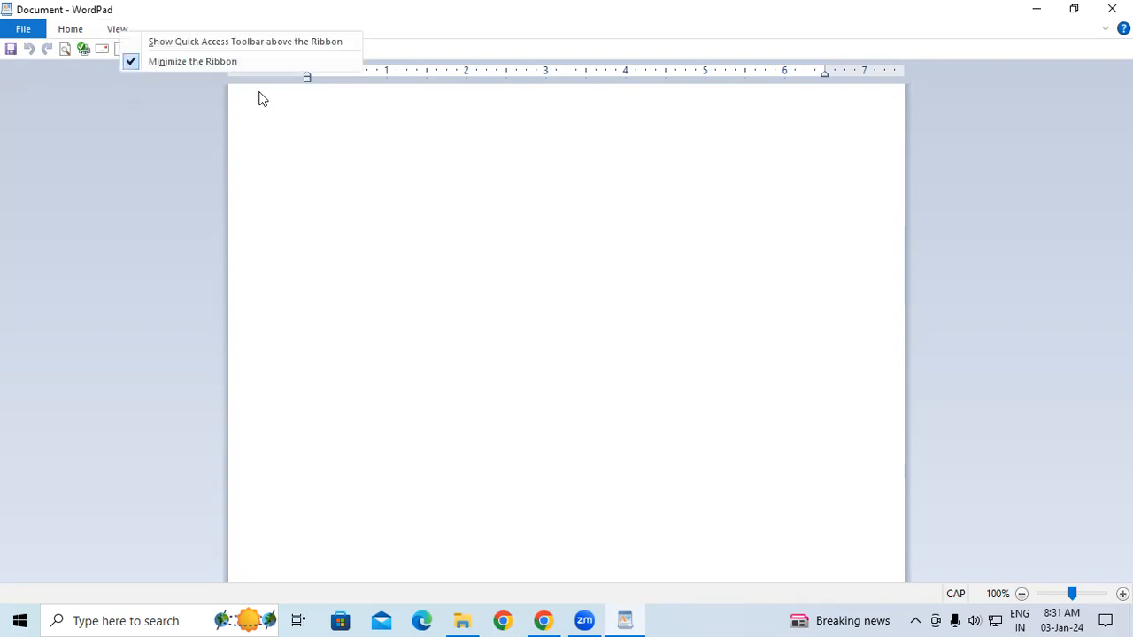
left_click(170, 62)
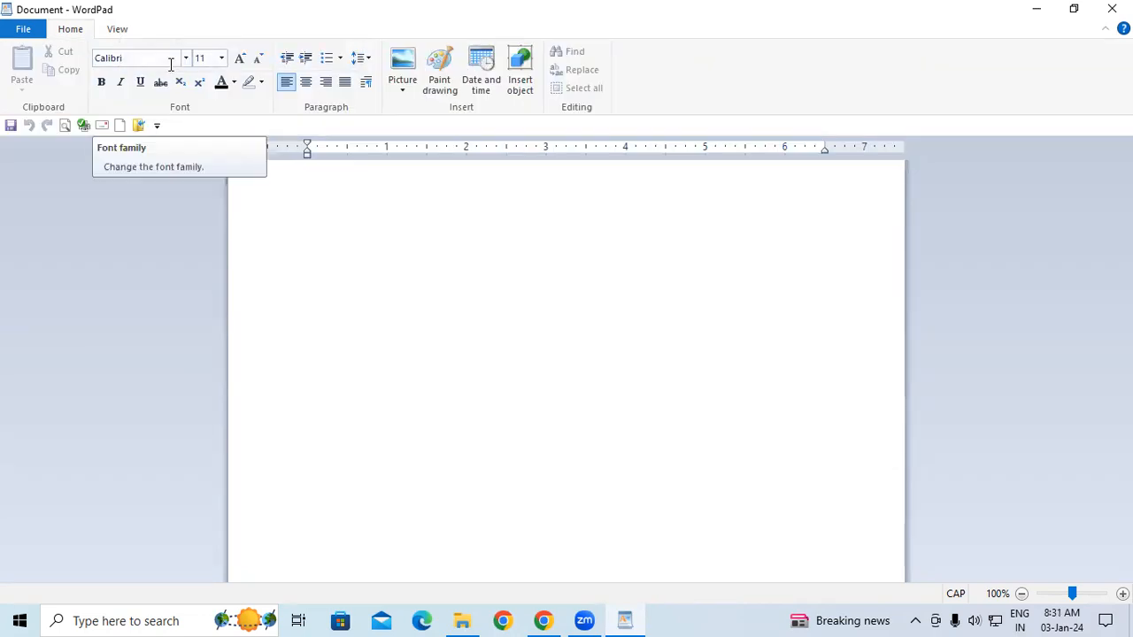
Return the Quick Access Toolbar to its place above the ribbon
right_click(114, 36)
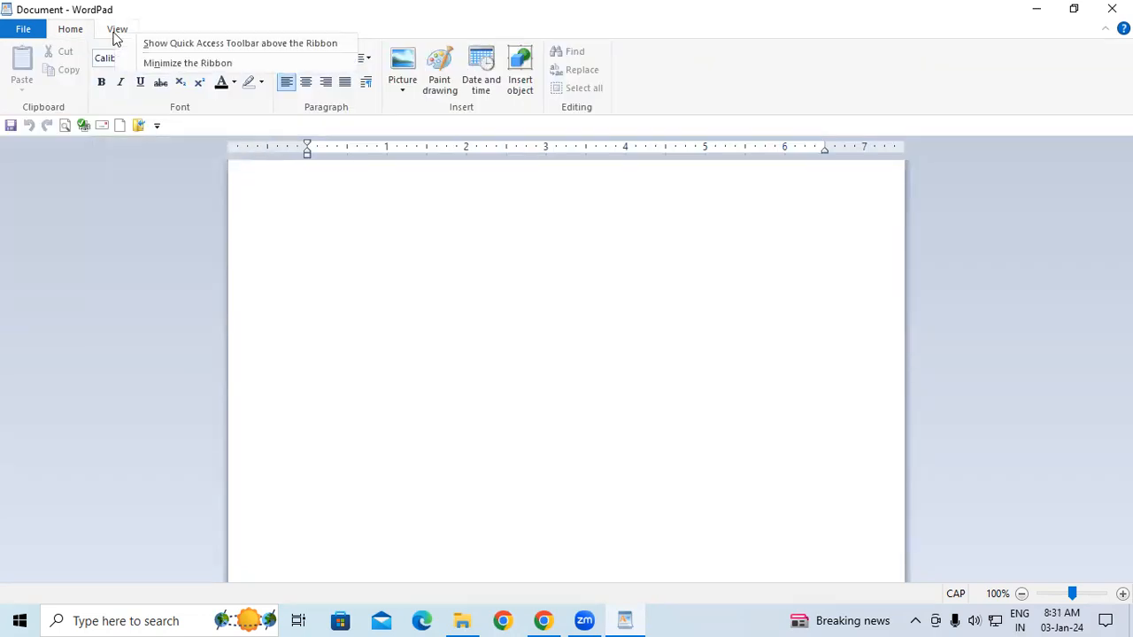
left_click(174, 45)
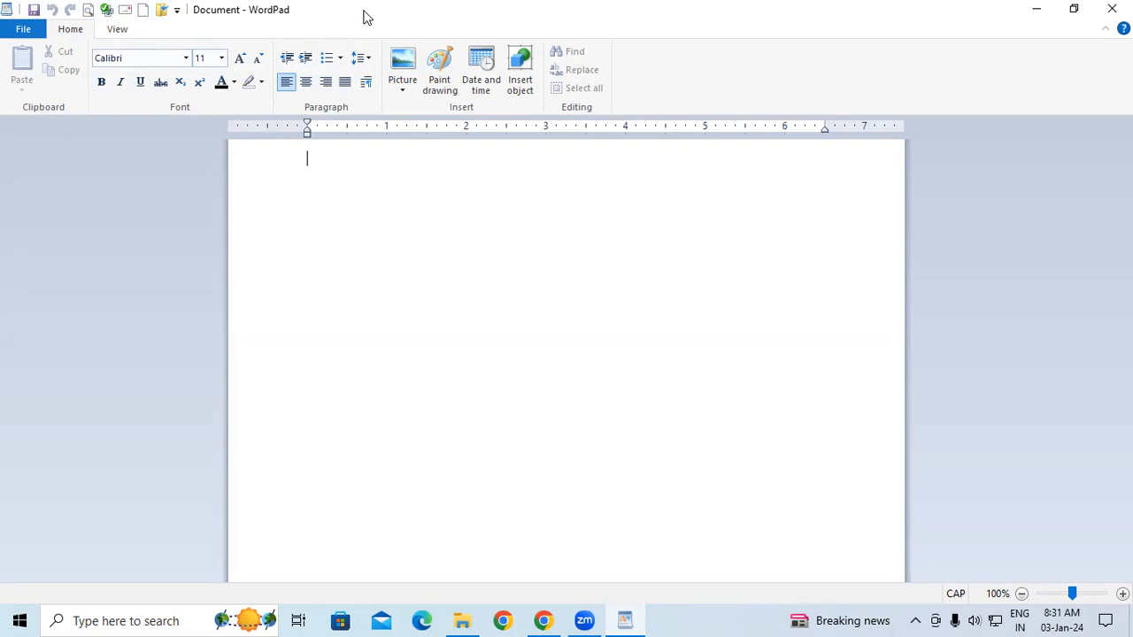
Switch the Quick Access Toolbar below the ribbon and back above it through its own customization options
left_click(177, 10)
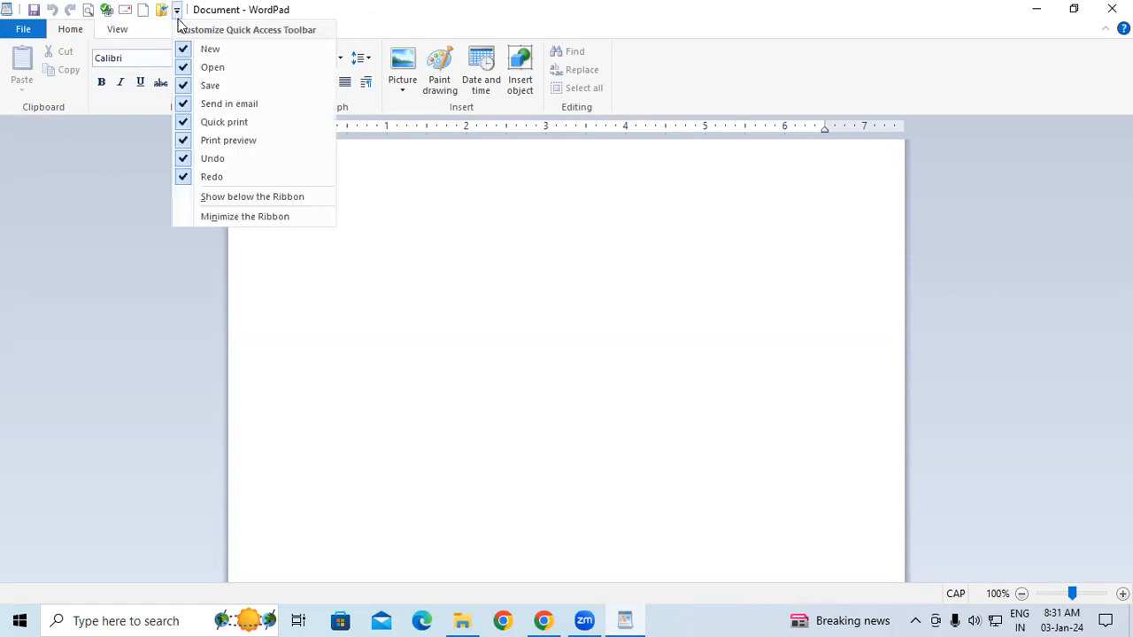
left_click(223, 199)
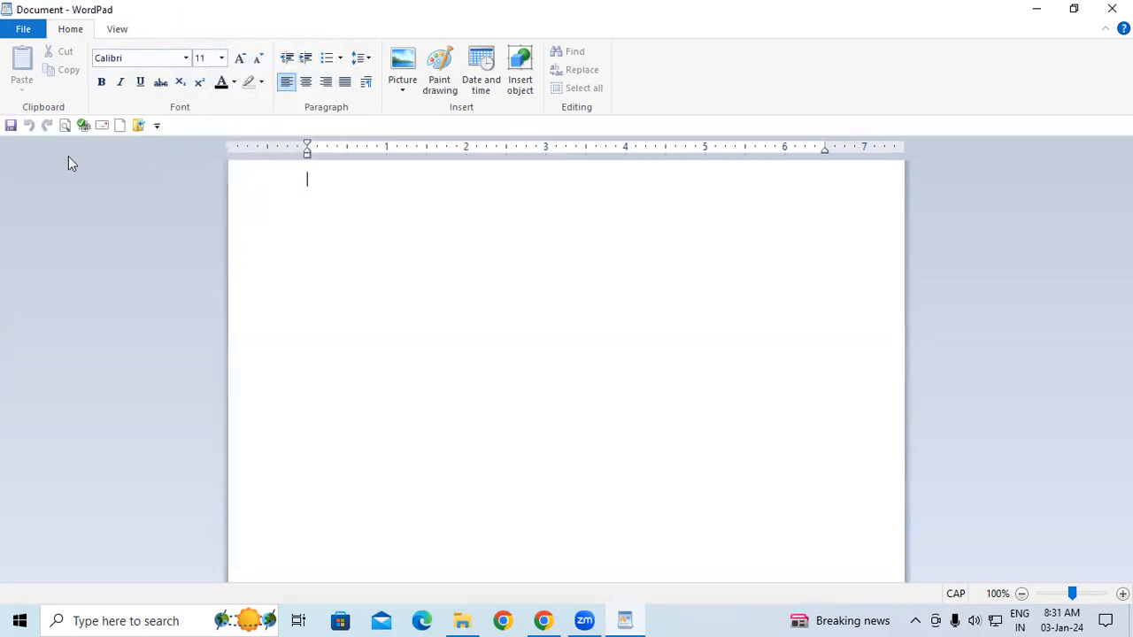
left_click(157, 123)
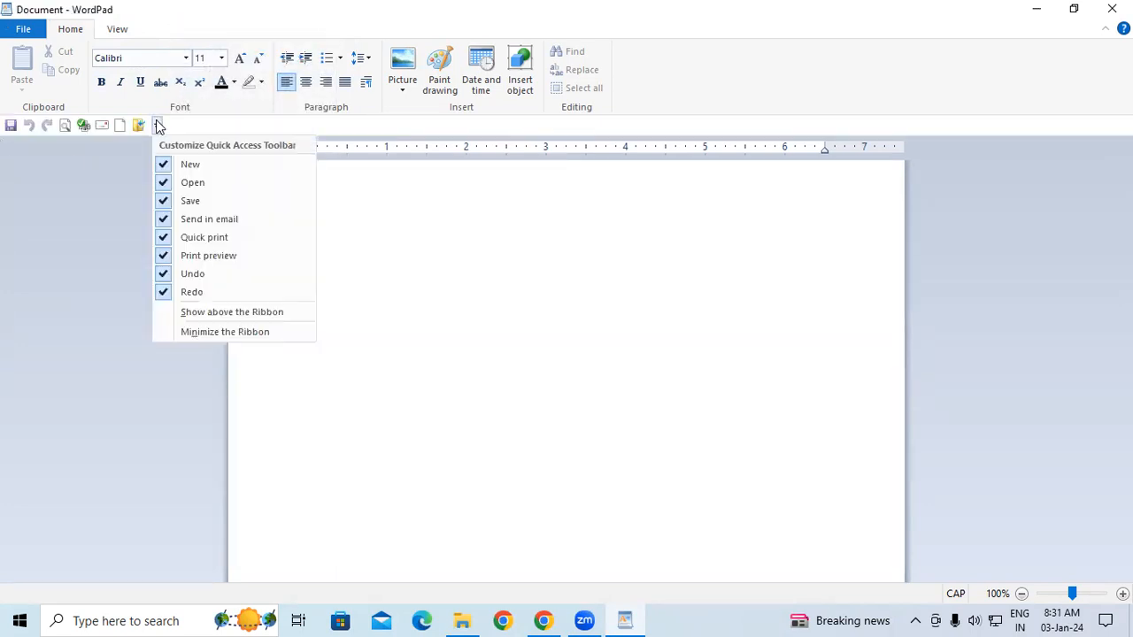
left_click(213, 312)
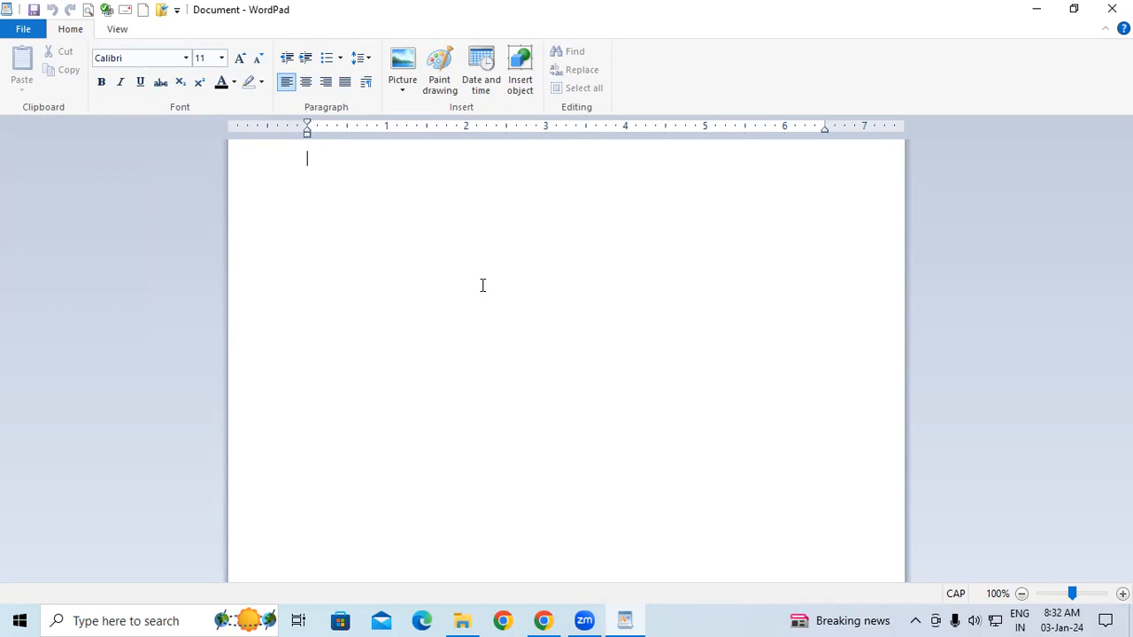
Add blank lines at the start of the document and increase the font size to 110
key("Return")
key("Return")
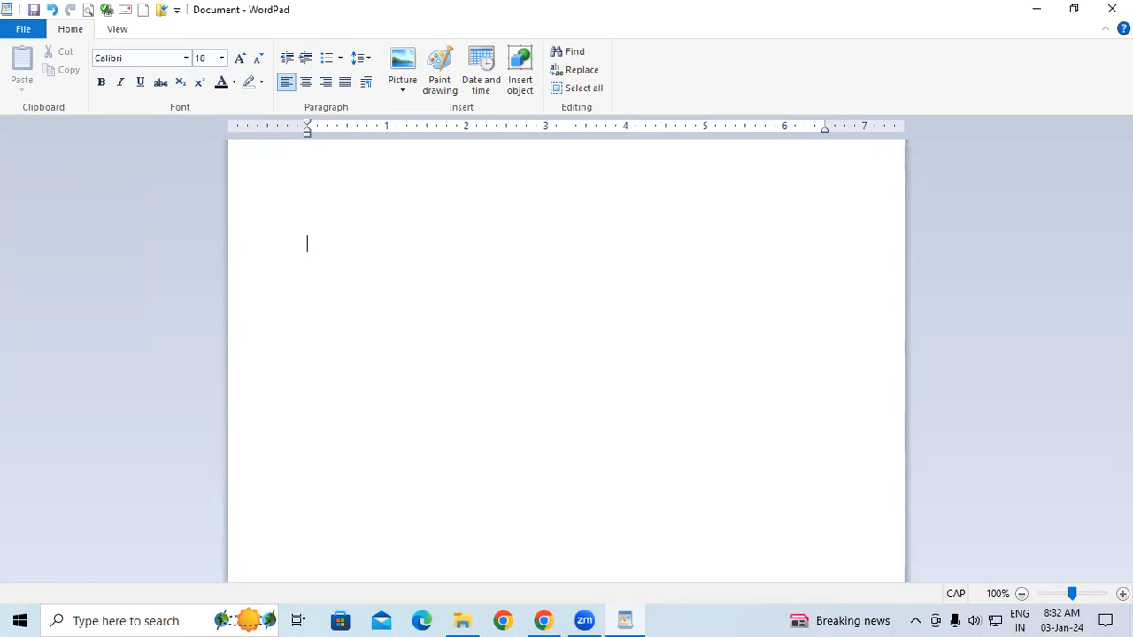
key("ctrl+shift+period")
key("ctrl+shift+period")
key("ctrl+shift+period")
key("ctrl+shift+period")
key("ctrl+shift+period")
key("ctrl+shift+period")
key("ctrl+shift+period")
key("ctrl+shift+period")
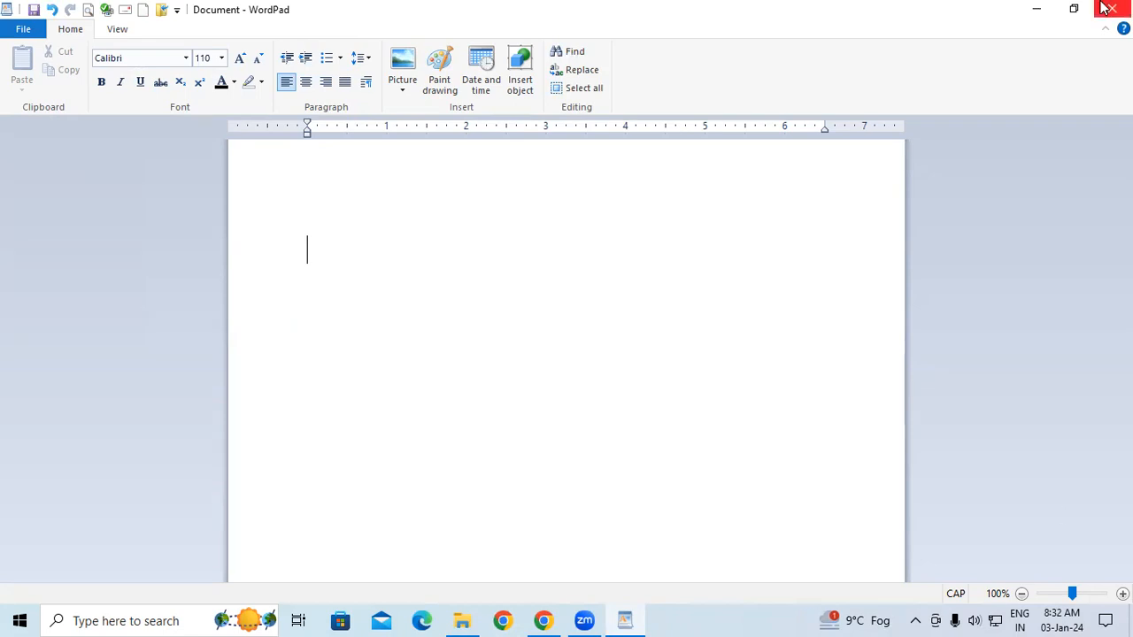
Minimize WordPad, switch to File Explorer and look through the contents of USB Drive (E:)
left_click(1037, 10)
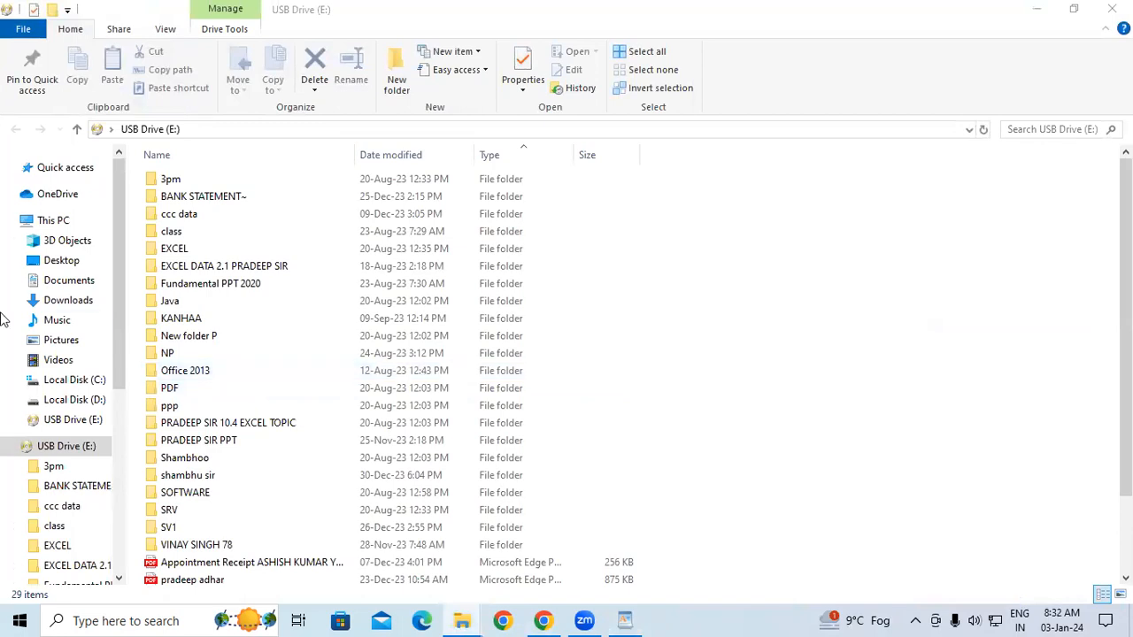
left_click(60, 446)
scroll(390, 372, "down", 2)
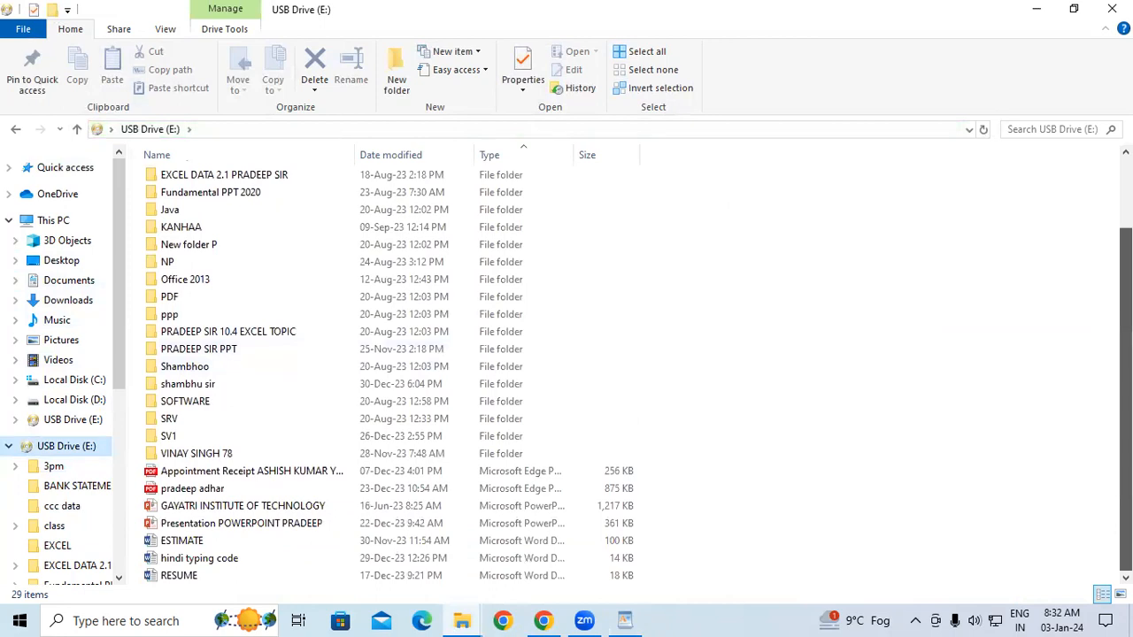
scroll(390, 372, "up", 2)
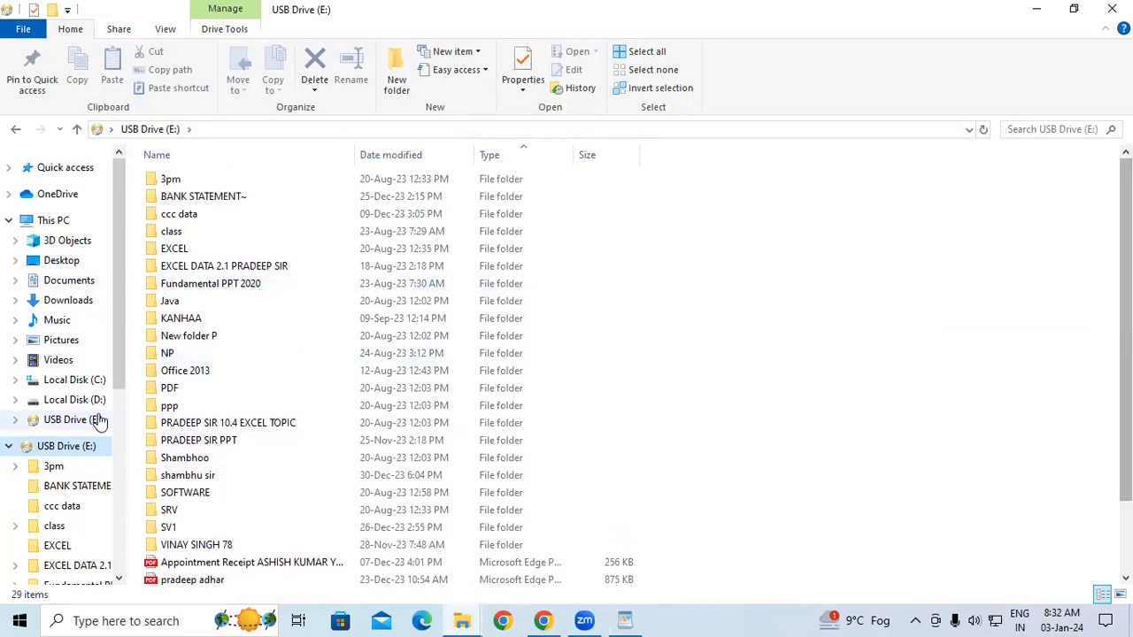
Check the contents of the NP, ppp and class folders on USB Drive (E:), returning to the drive's root
double_click(181, 357)
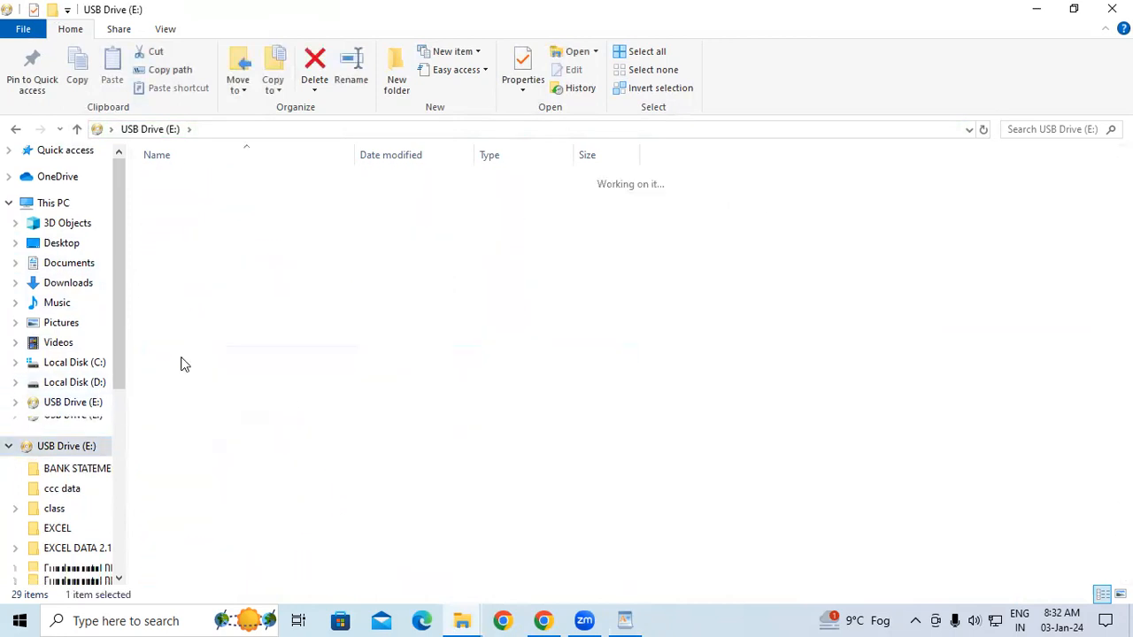
left_click(16, 129)
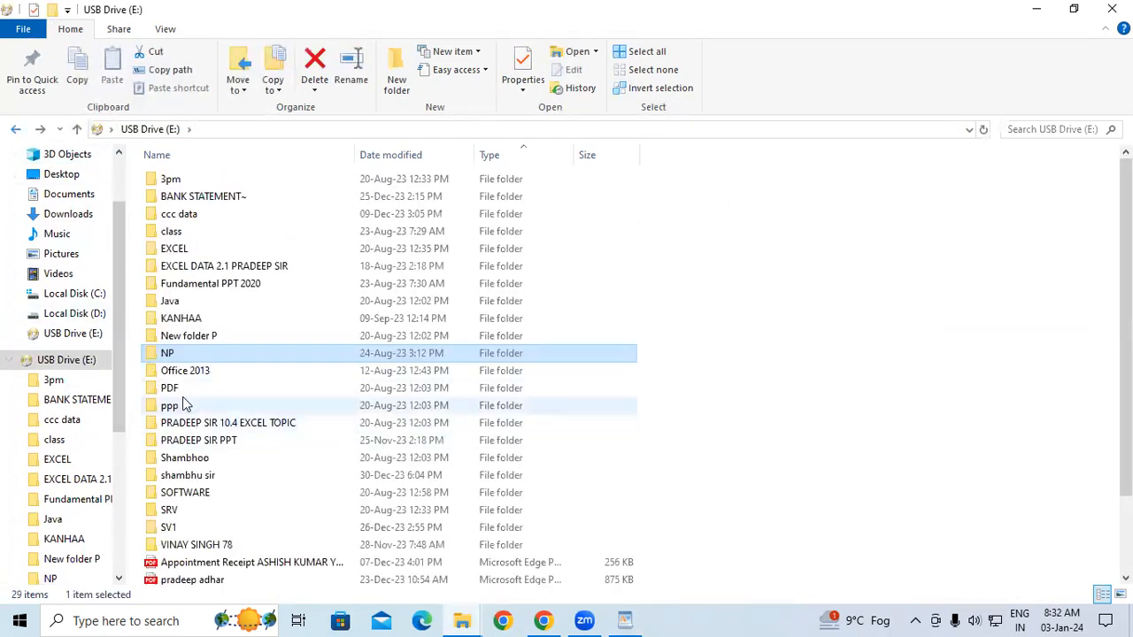
double_click(184, 403)
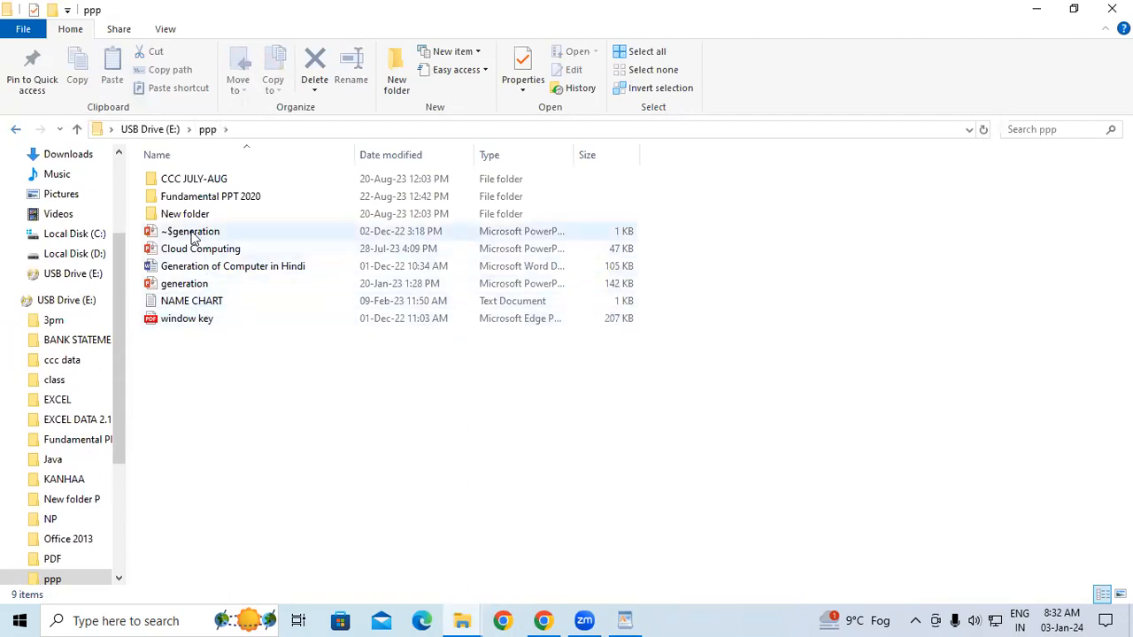
left_click(16, 129)
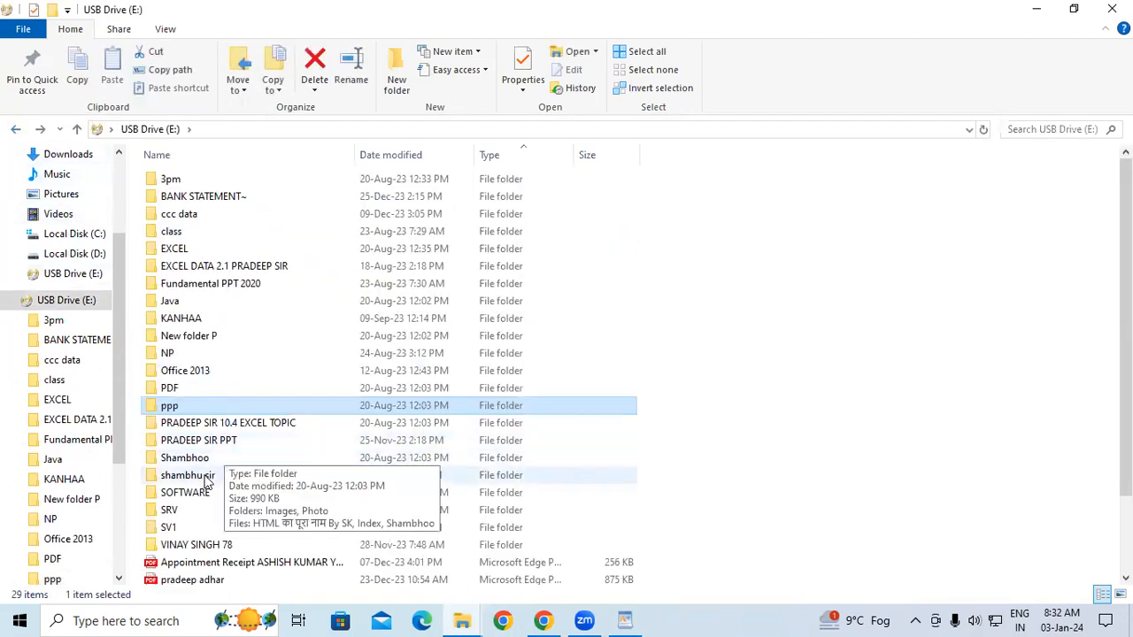
double_click(213, 232)
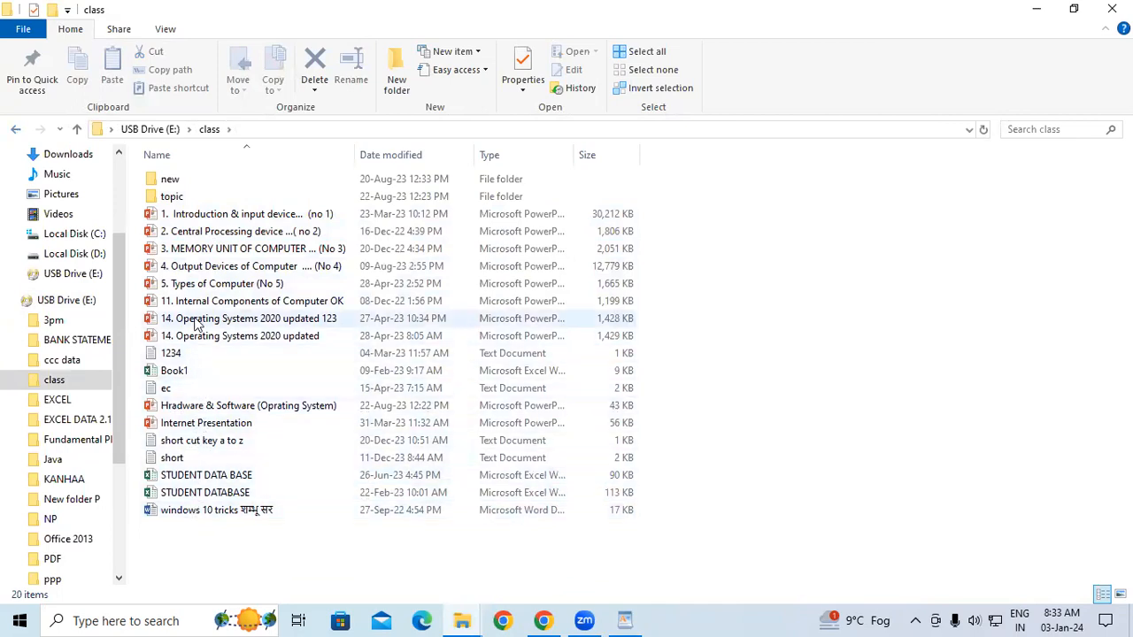
left_click(17, 129)
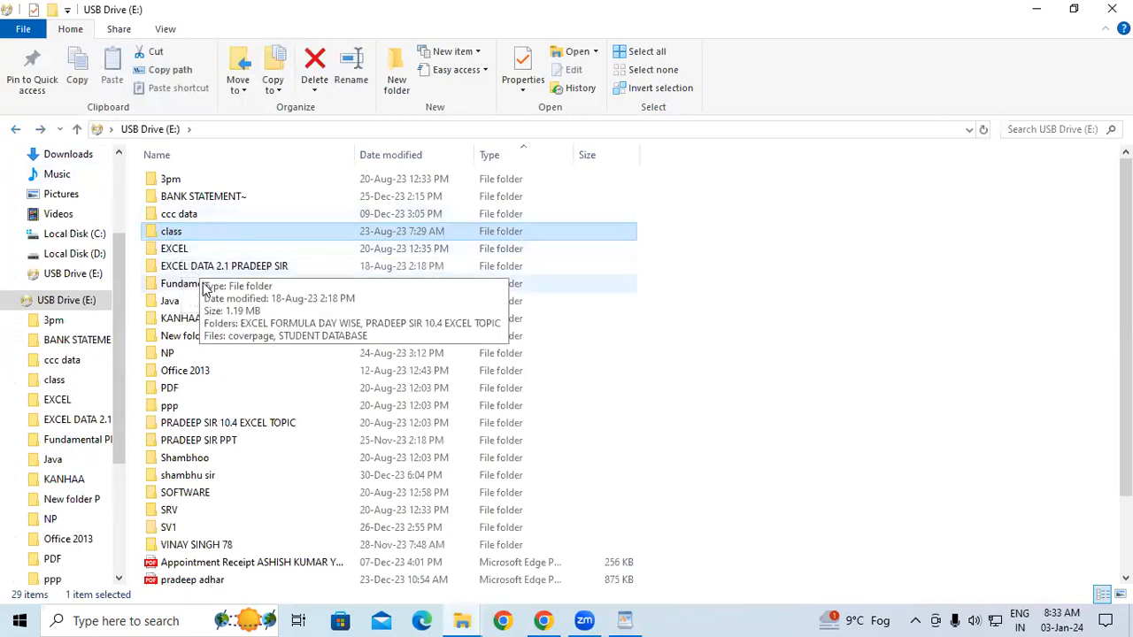
Look through the NP, 3pm, KANHAA and New folder P folders on USB Drive (E:), returning to the drive's root
double_click(212, 354)
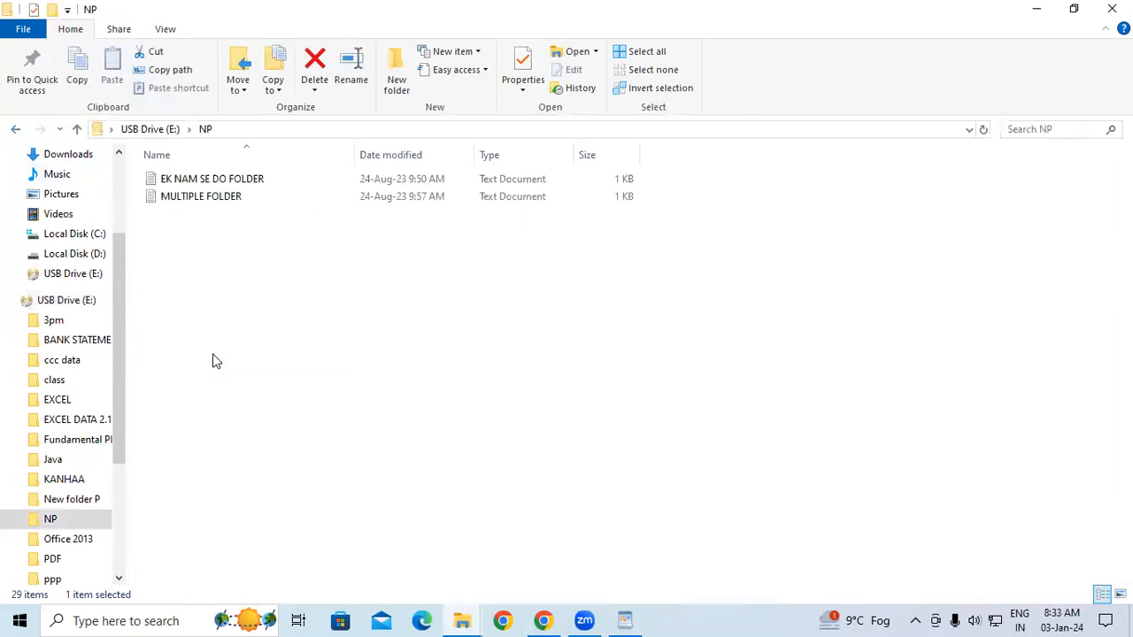
left_click(17, 131)
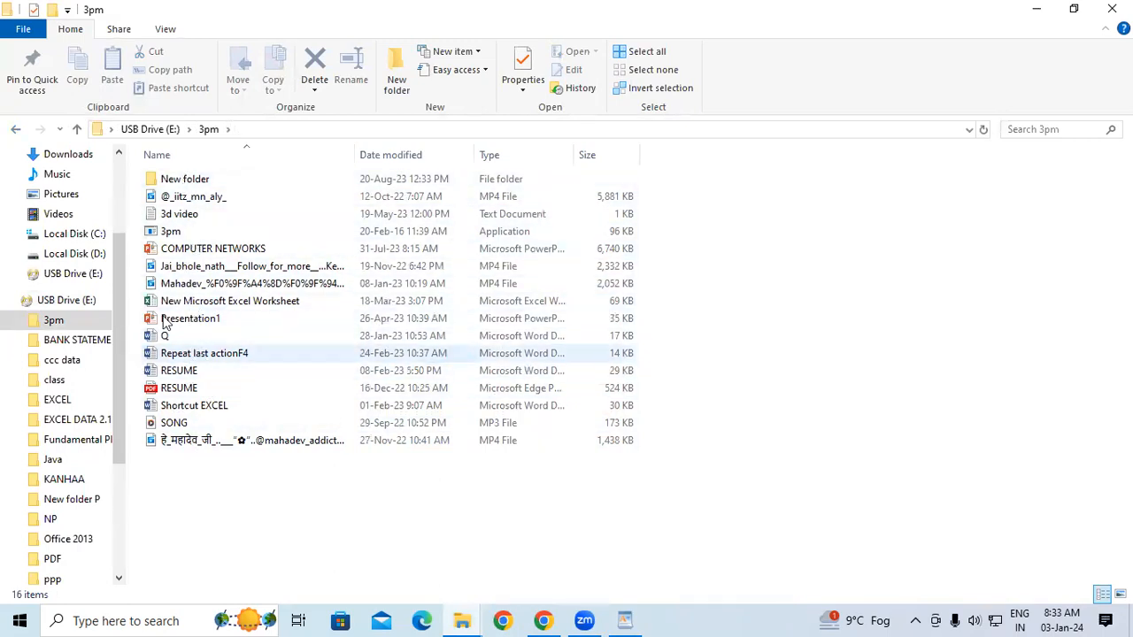
left_click(15, 131)
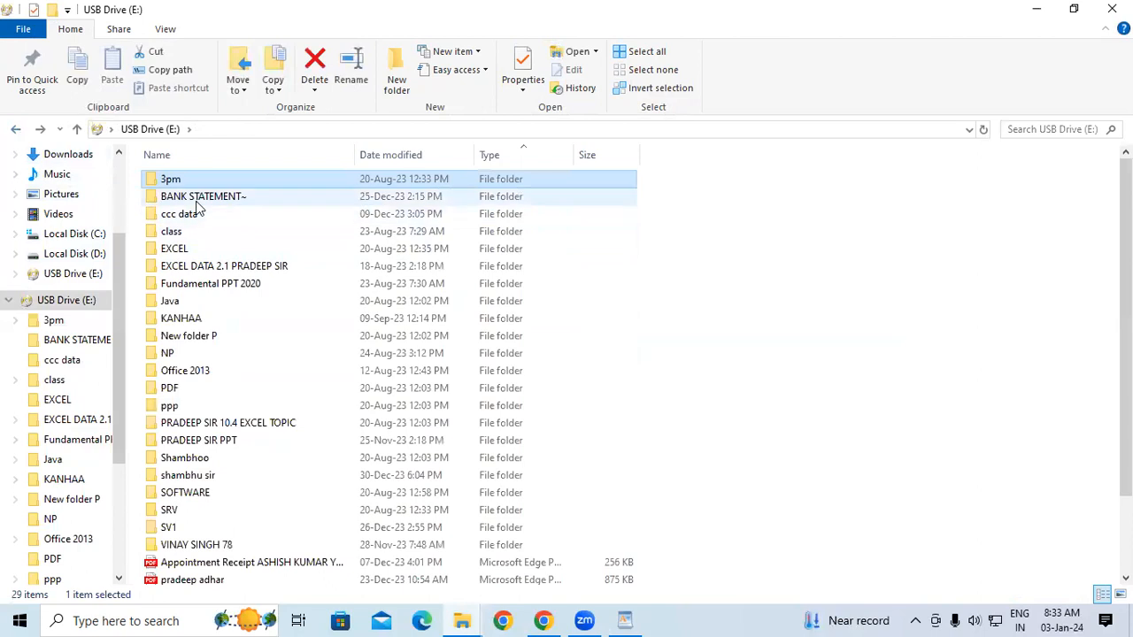
double_click(199, 320)
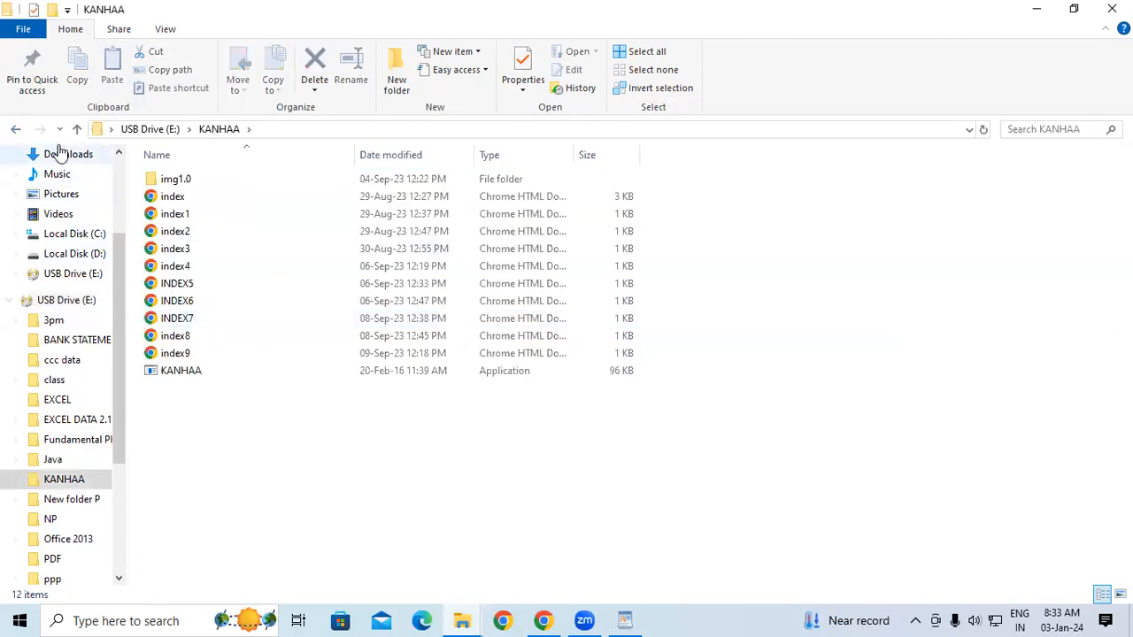
left_click(15, 131)
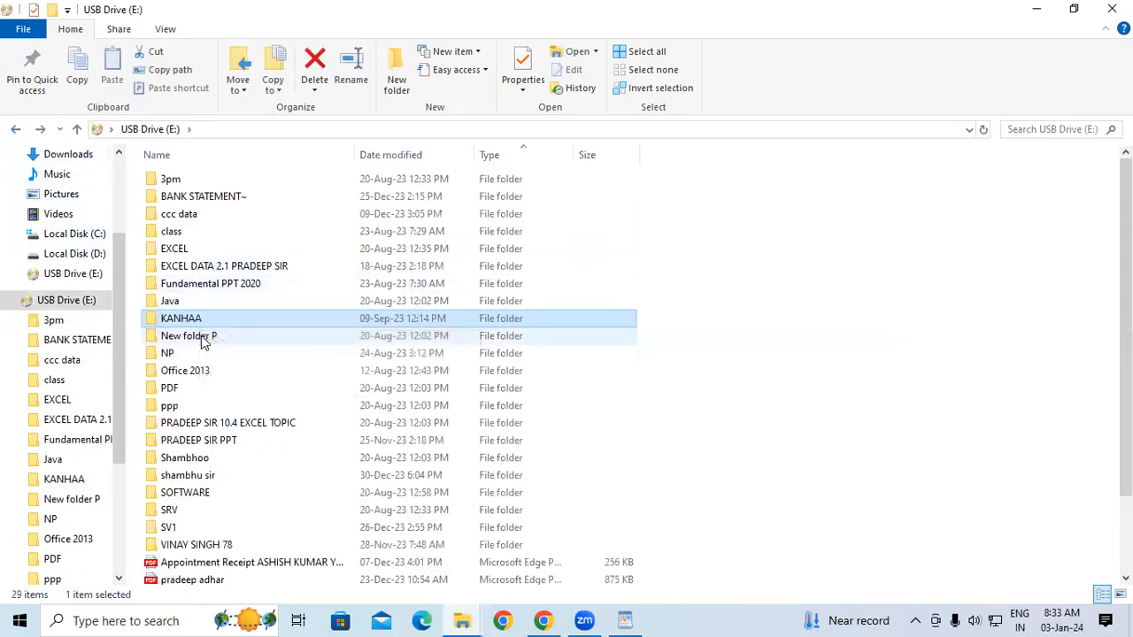
double_click(200, 336)
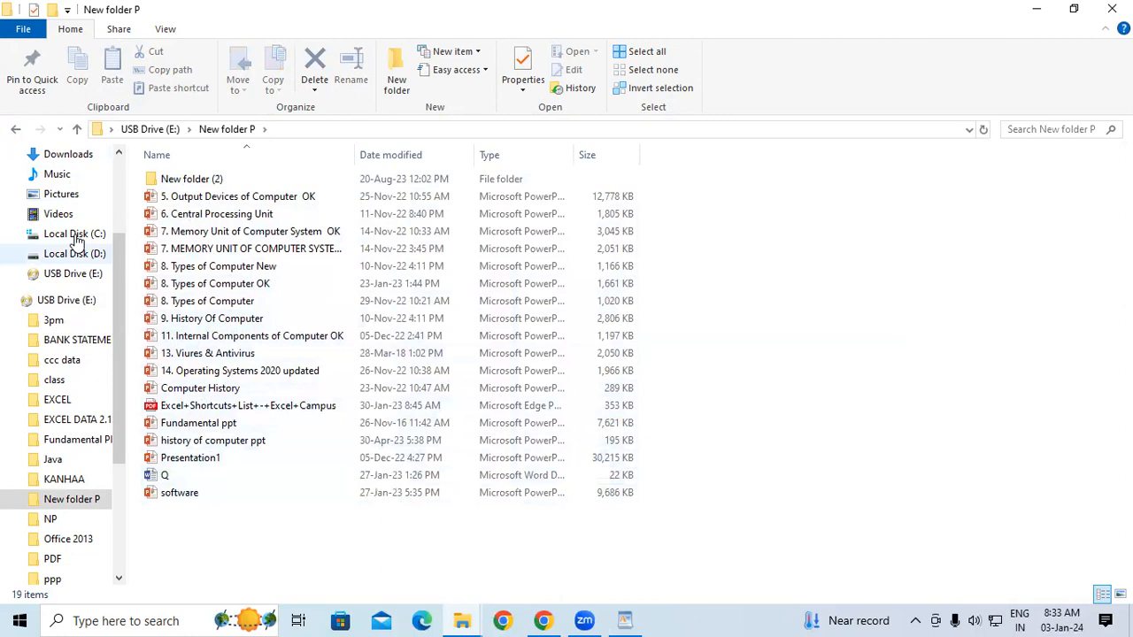
left_click(15, 130)
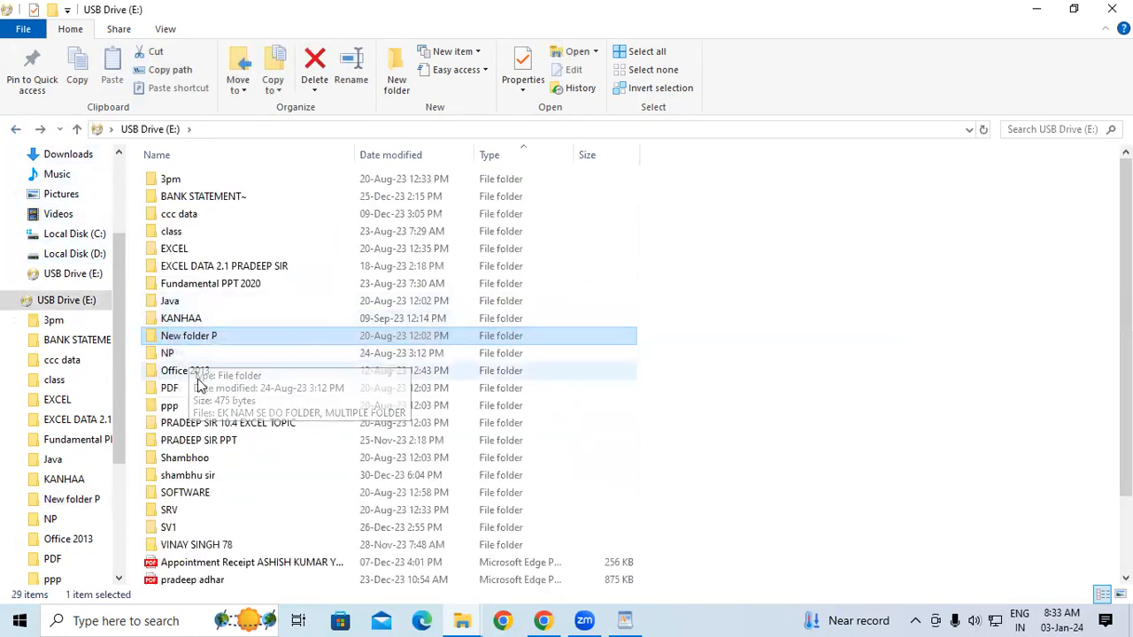
Check the contents of the PDF folder, the instructor's PPT folder and the folder containing wedding files, and close File Explorer
double_click(169, 389)
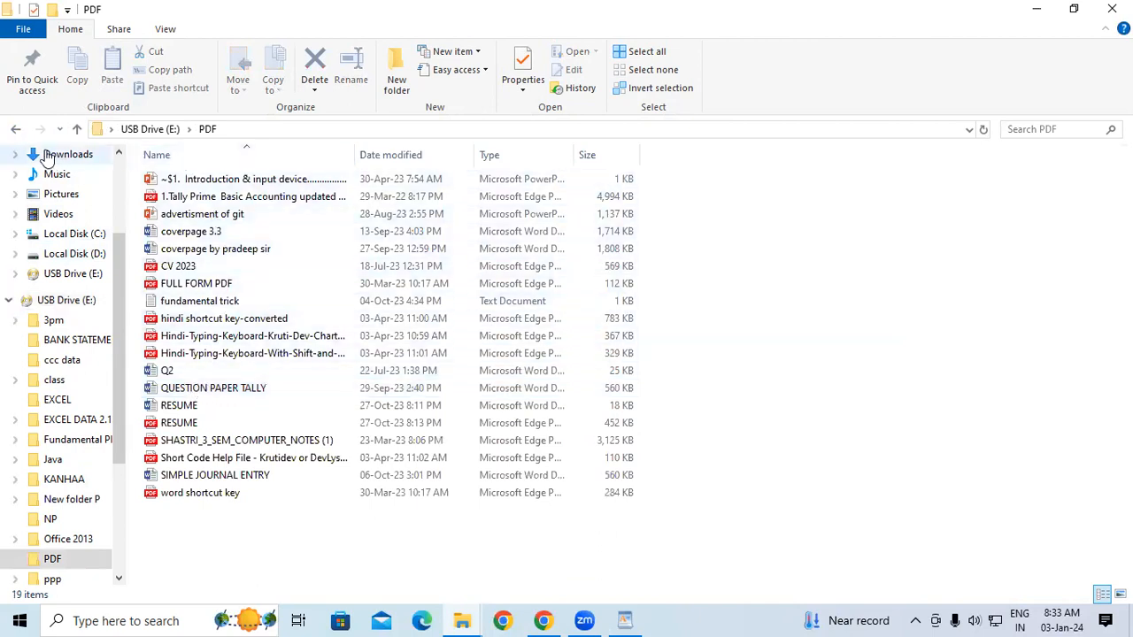
left_click(18, 130)
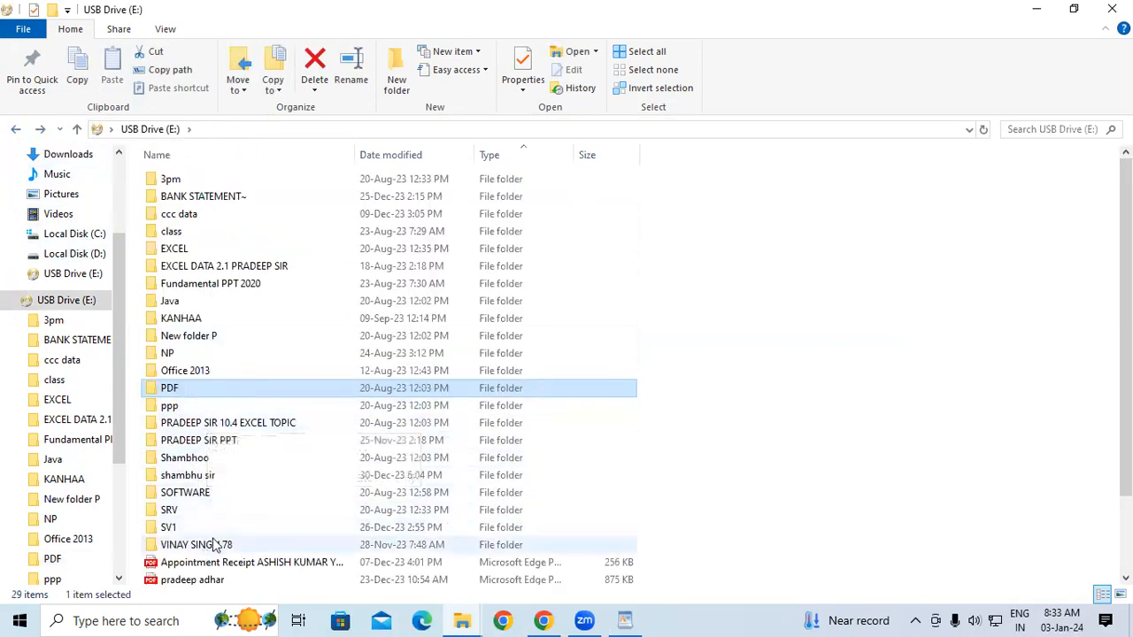
double_click(228, 441)
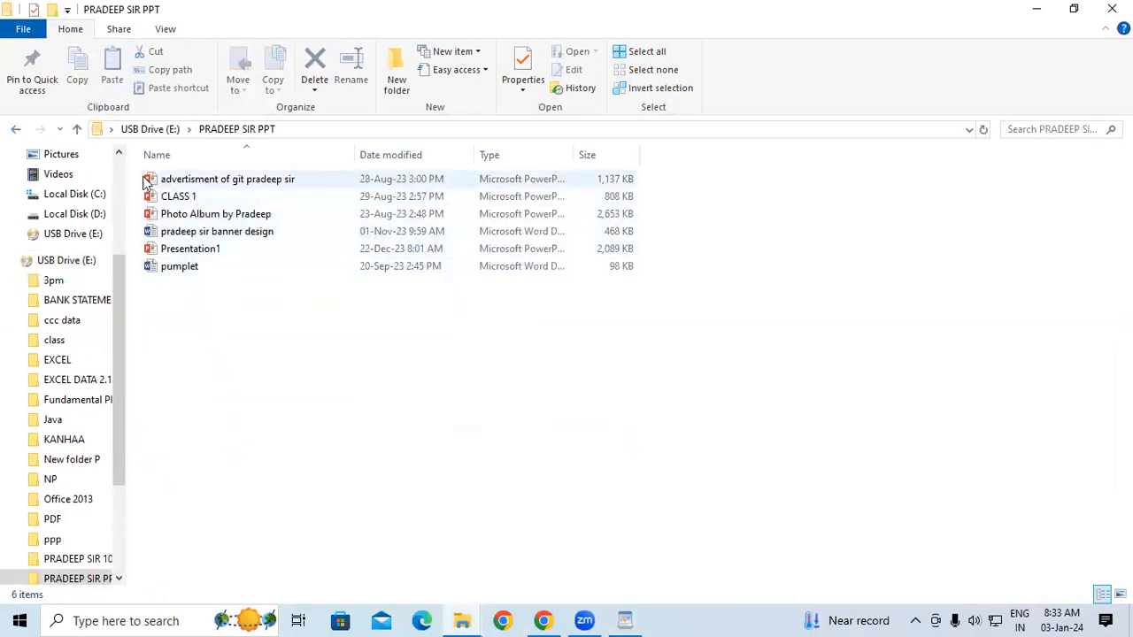
left_click(16, 129)
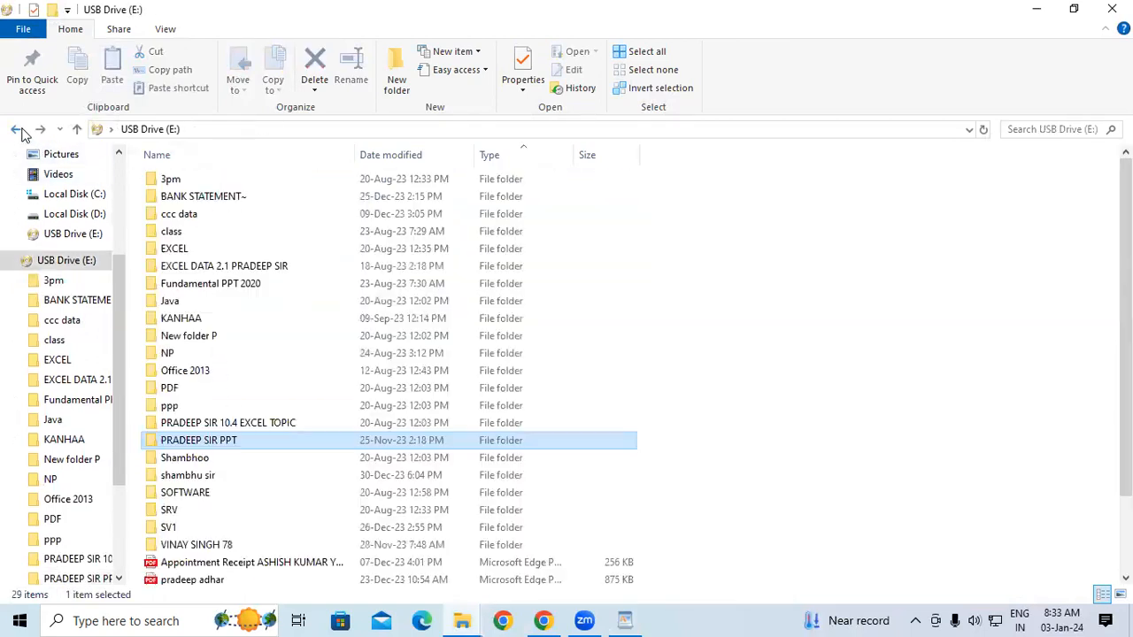
double_click(188, 478)
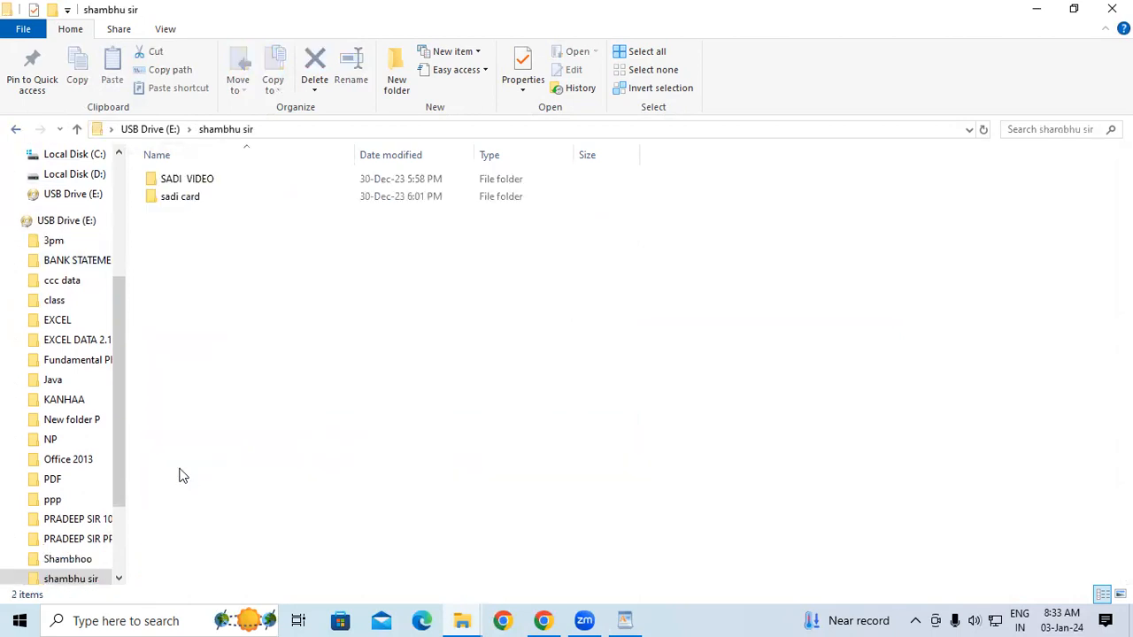
left_click(1112, 9)
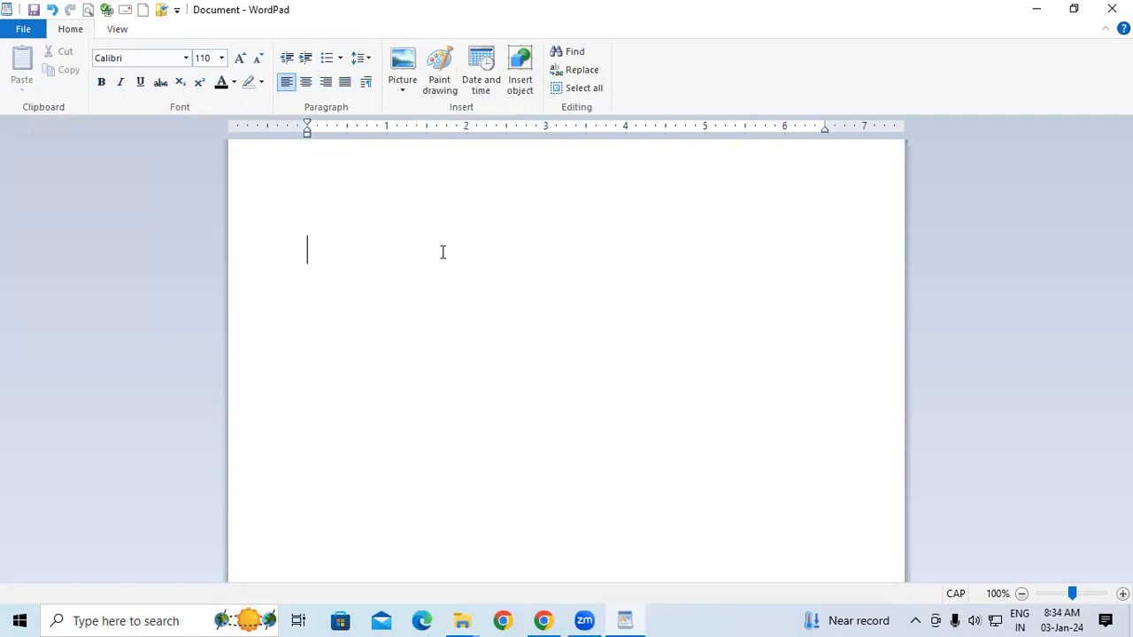
Launch Microsoft Word by running winword and create a blank document
key("super+r")
type("WIN")
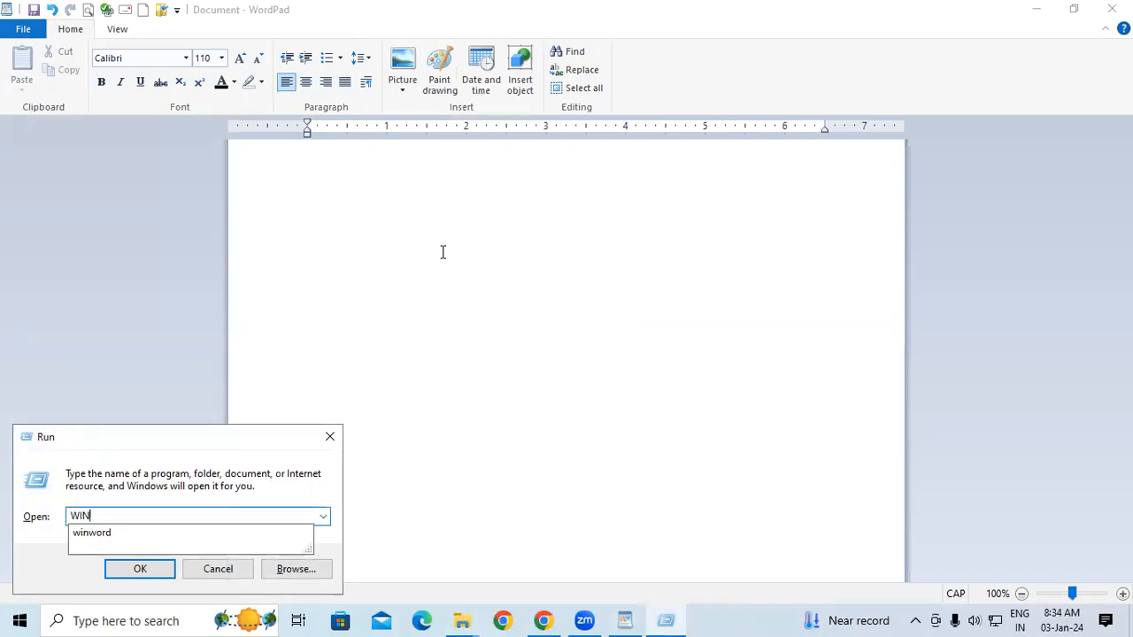
key("Down")
key("Return")
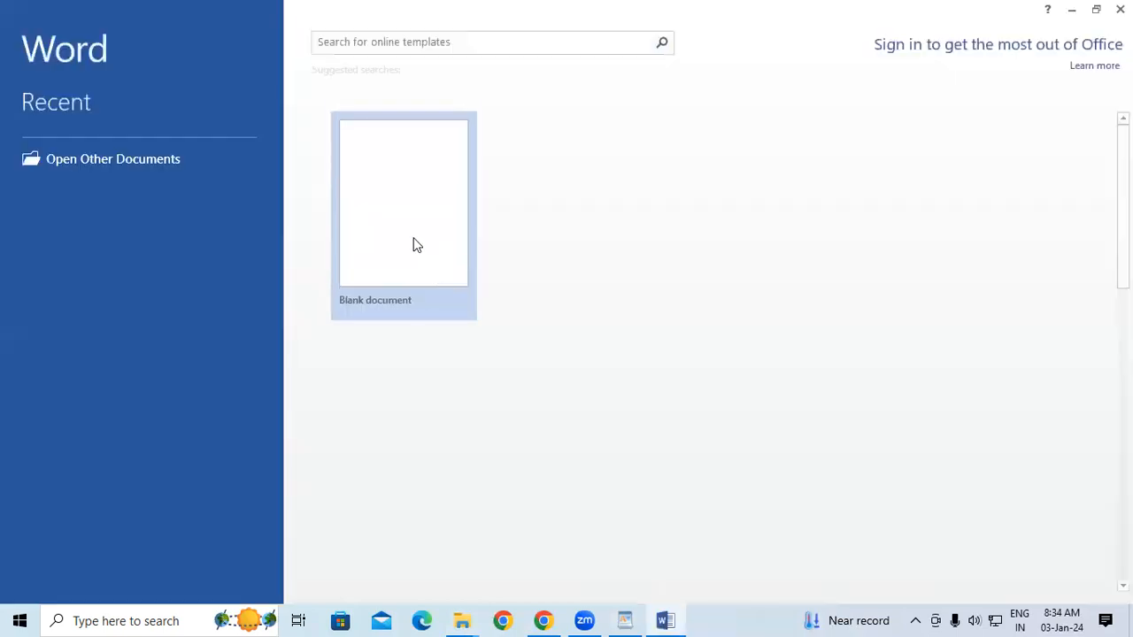
left_click(394, 237)
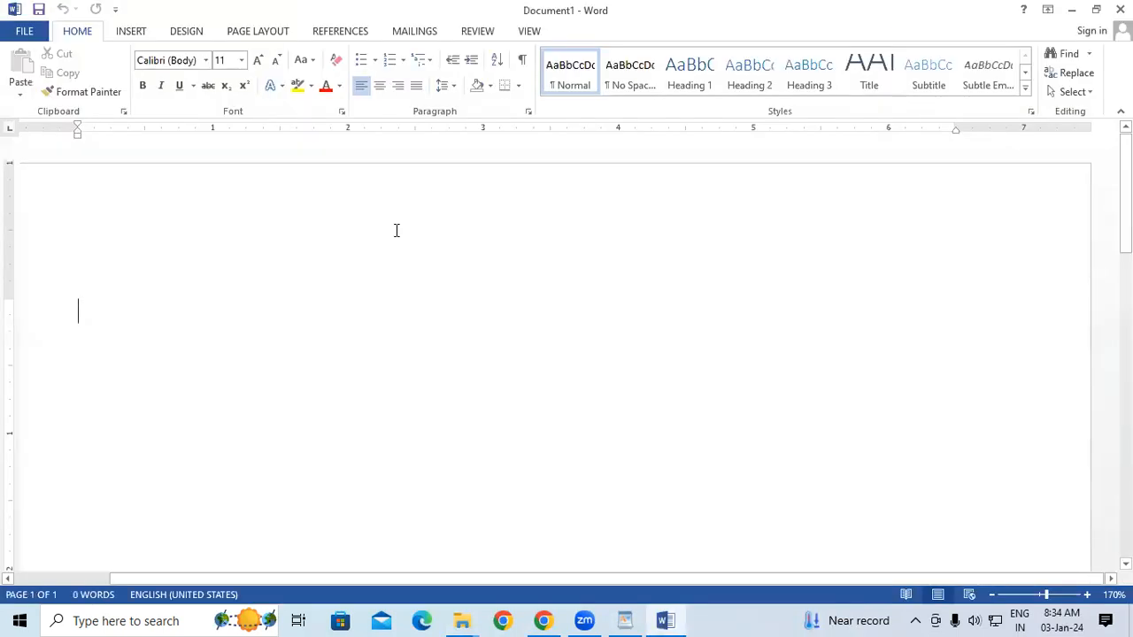
Generate sample paragraphs in the Word document with =RAND() and copy all of the text
type("=R")
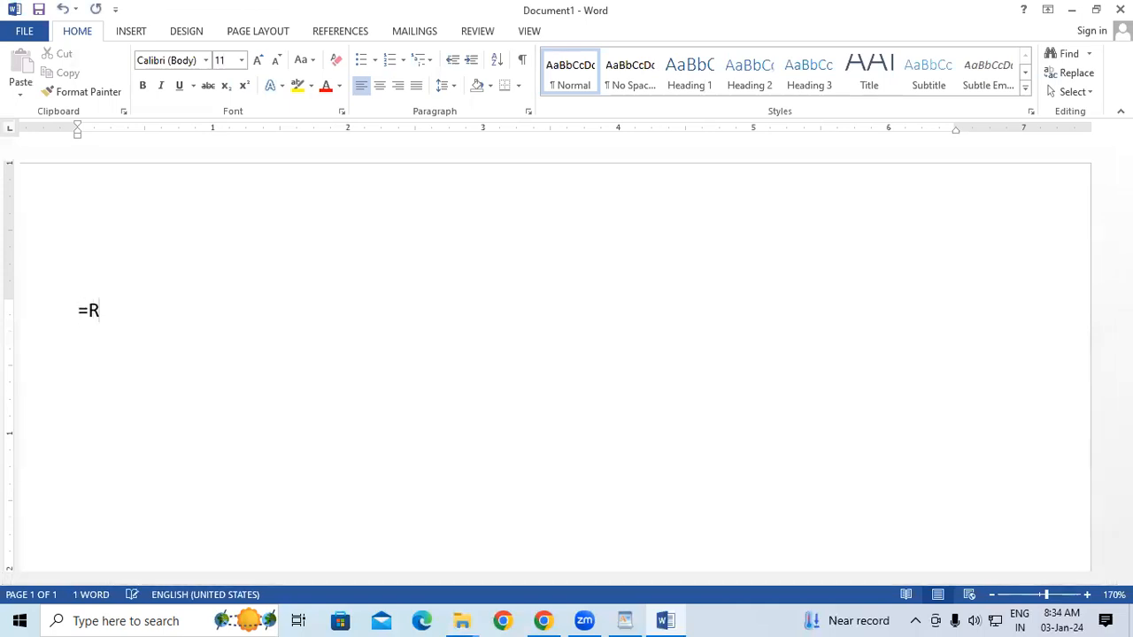
type("AND()")
key("Return")
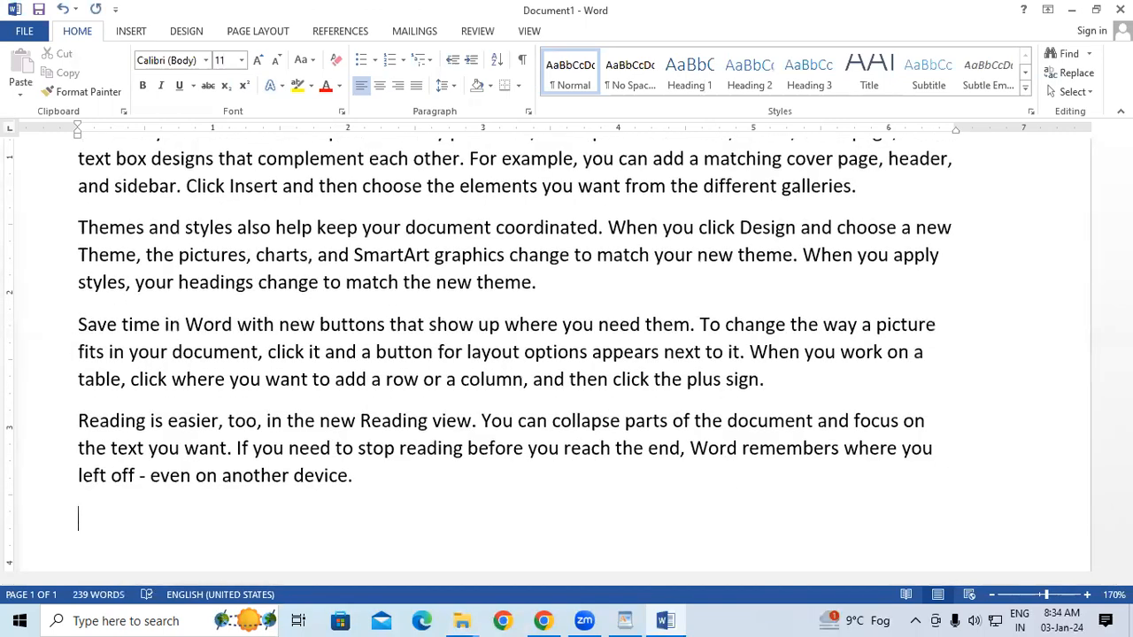
key("ctrl+a")
key("ctrl+c")
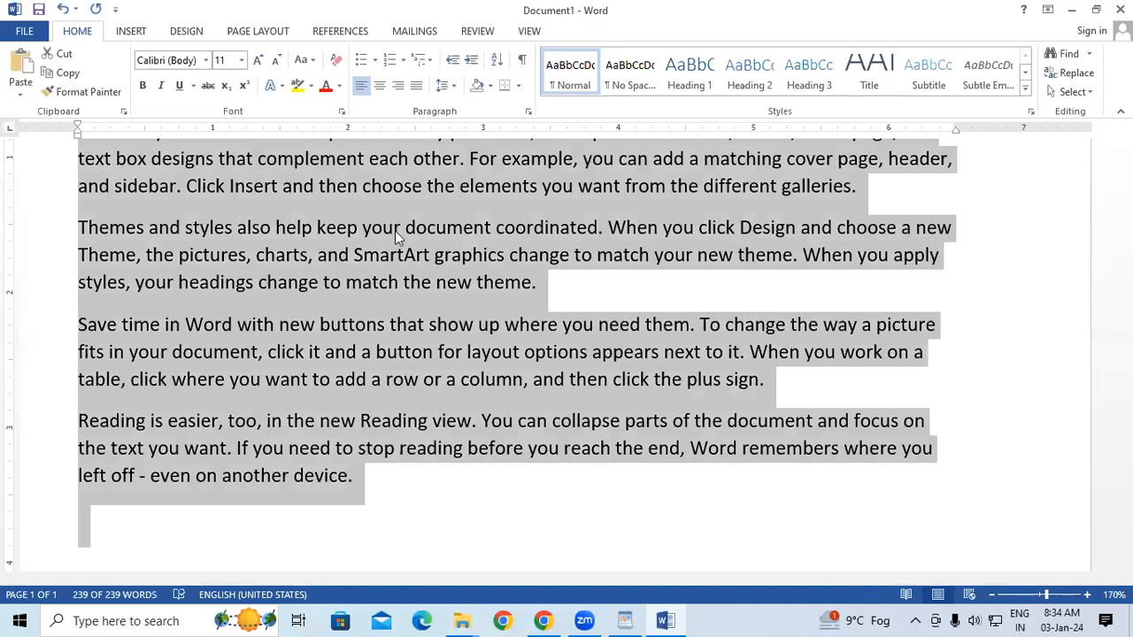
Switch to WordPad and paste the copied sample paragraphs into the document
left_click(625, 621)
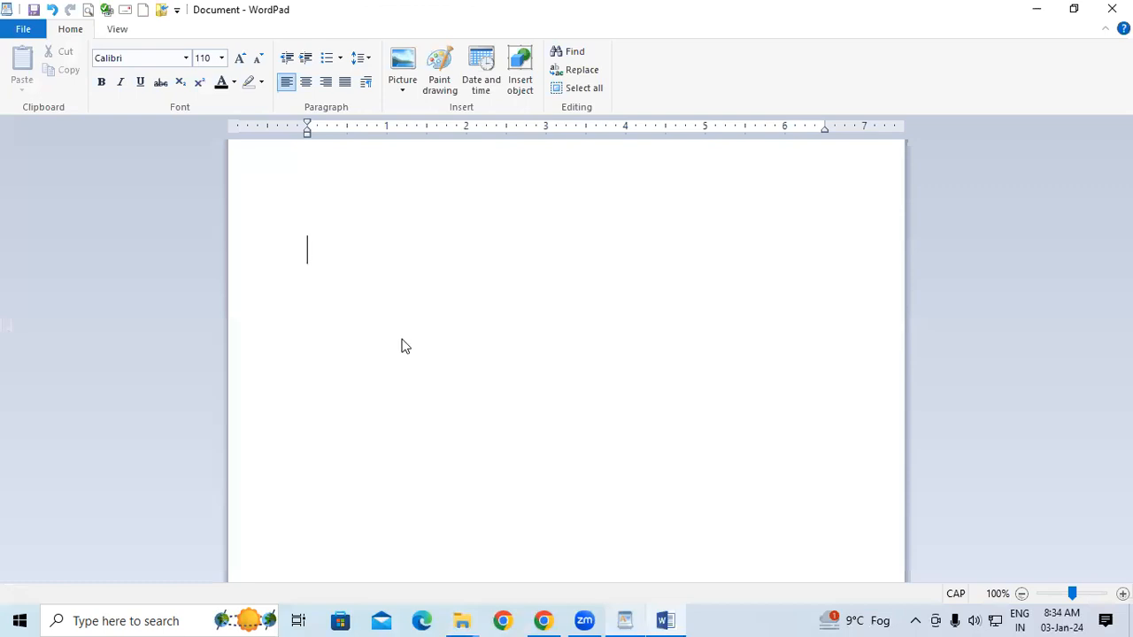
key("ctrl+v")
scroll(403, 341, "up", 1)
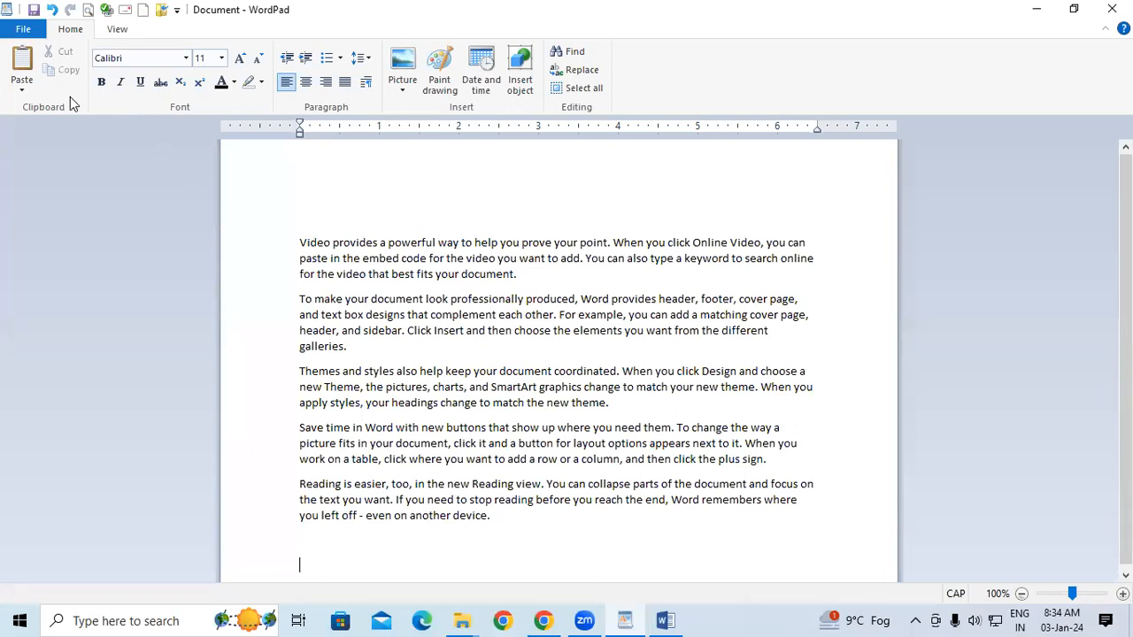
Increase the font size of the whole document to 16 and clear the selection
key("ctrl+a")
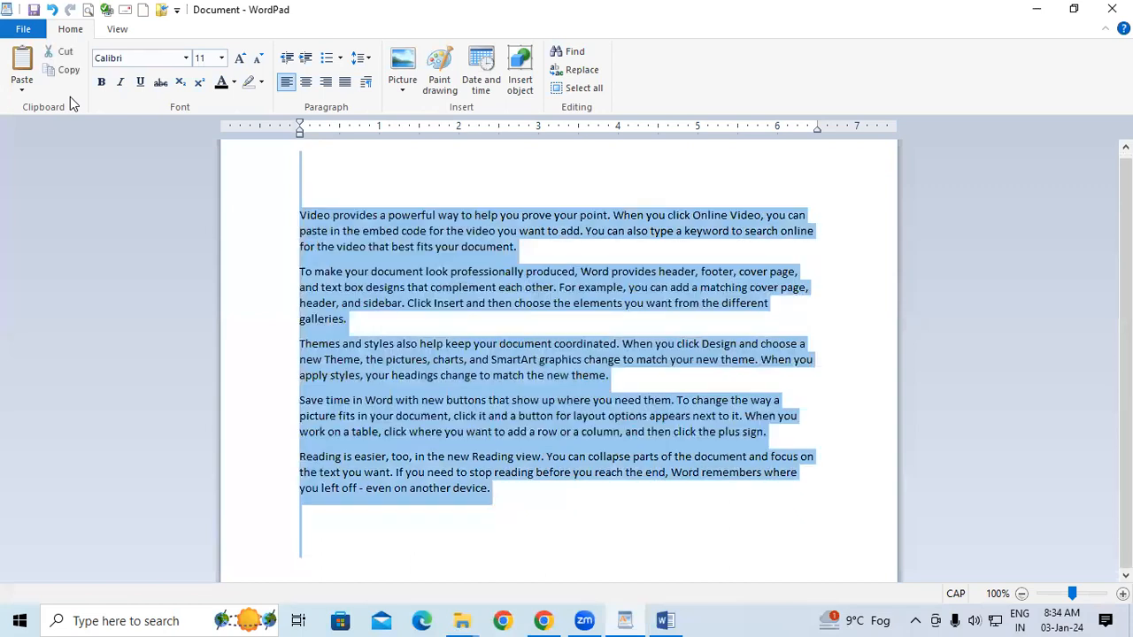
key("ctrl+shift+period")
key("ctrl+shift+period")
key("ctrl+shift+period")
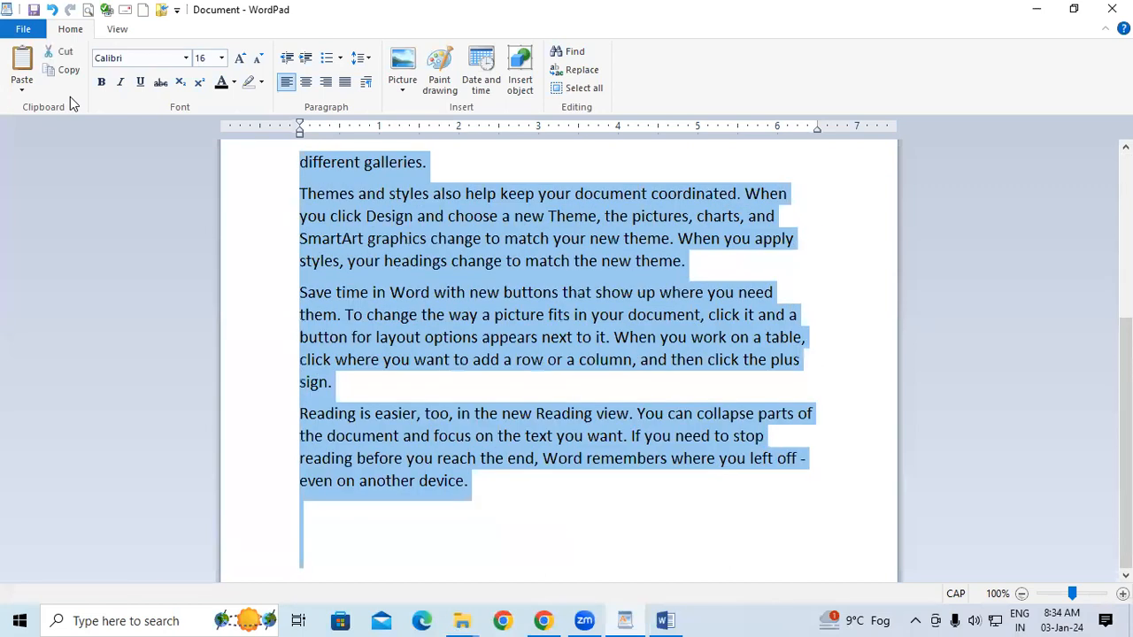
left_click(655, 373)
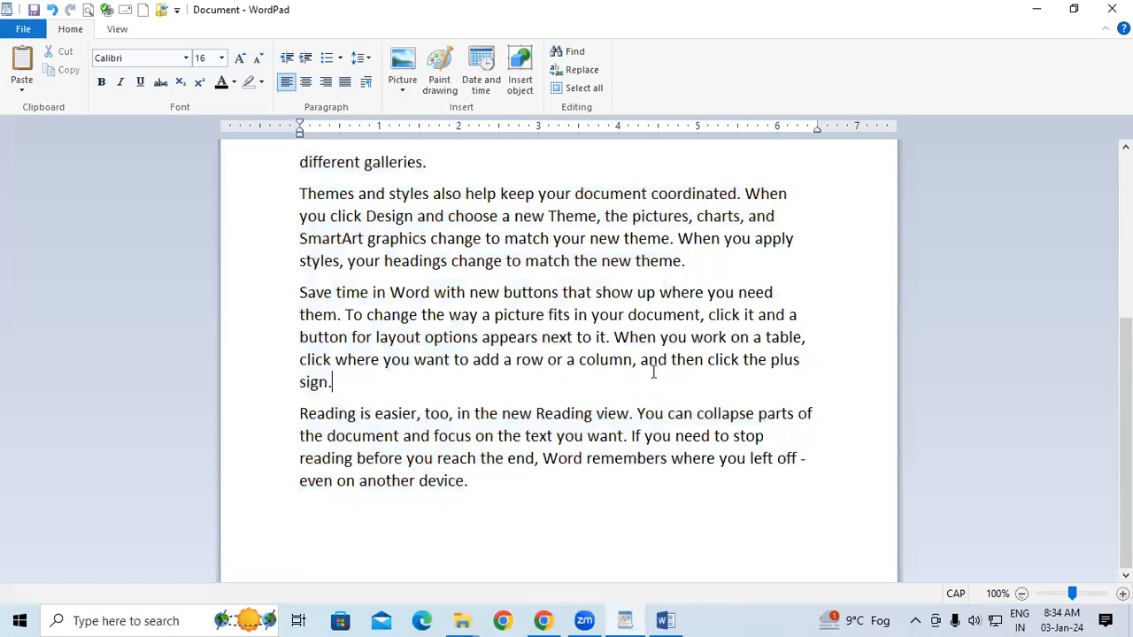
Cut the first three lines of the "Video provides" paragraph and paste them at the end of the last paragraph
scroll(654, 373, "up", 1)
scroll(654, 374, "up", 4)
left_click(431, 337)
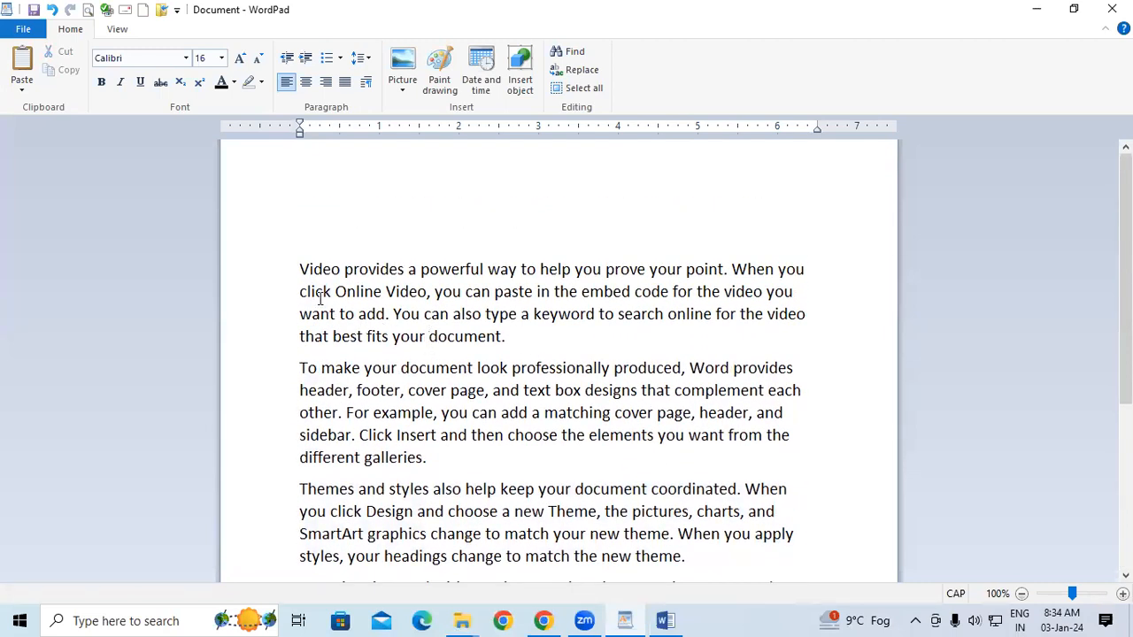
left_click_drag(300, 270, 790, 315)
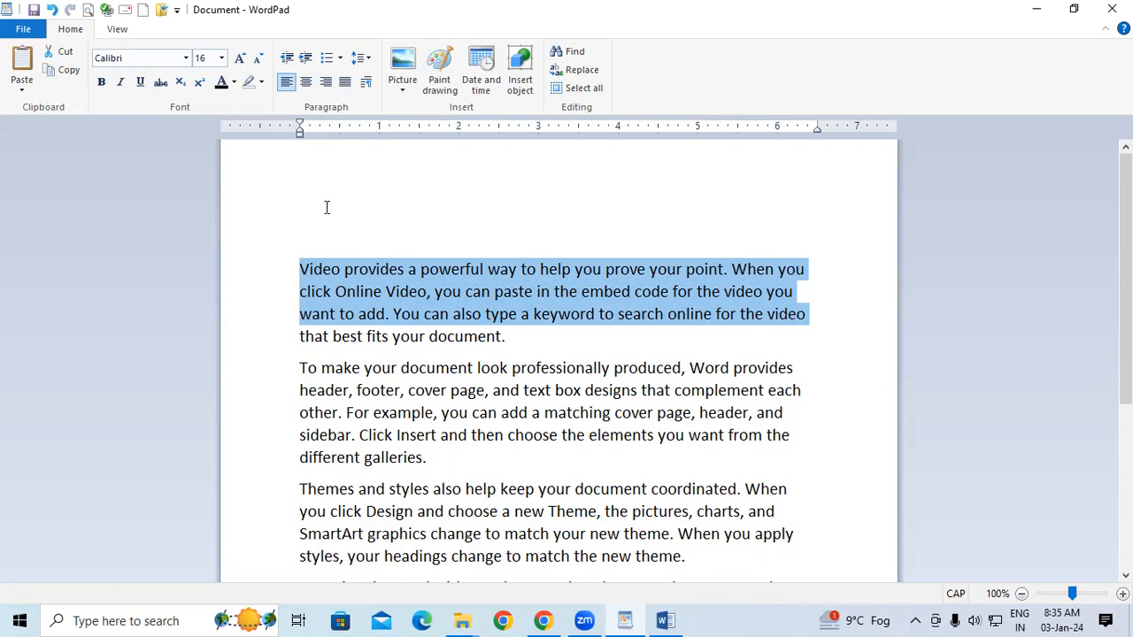
left_click(65, 52)
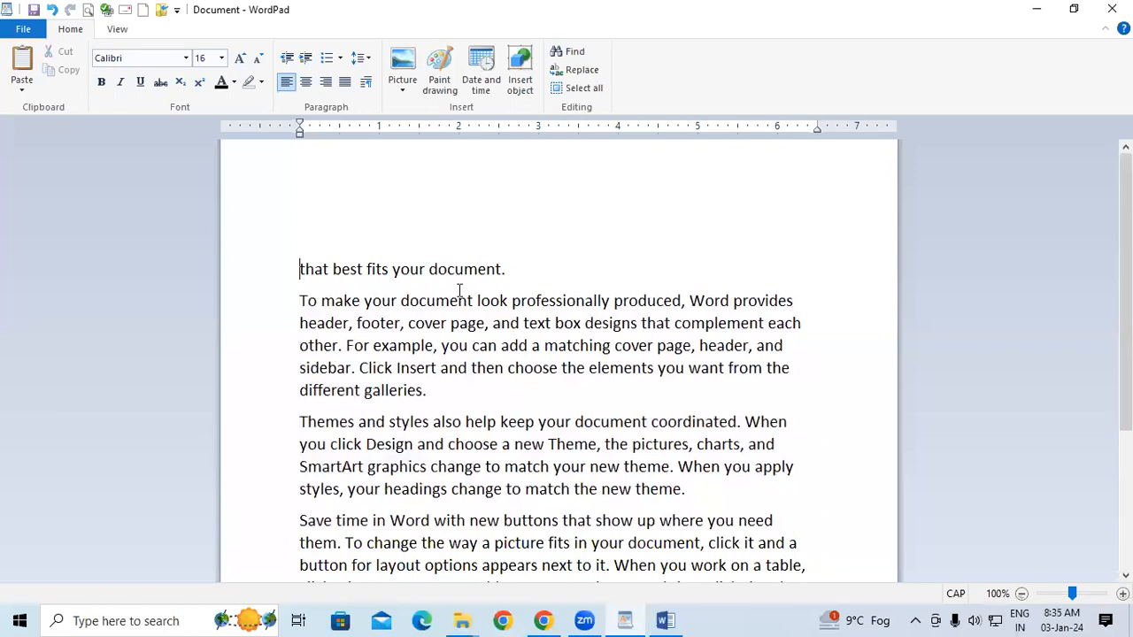
scroll(460, 292, "down", 2)
scroll(459, 292, "down", 2)
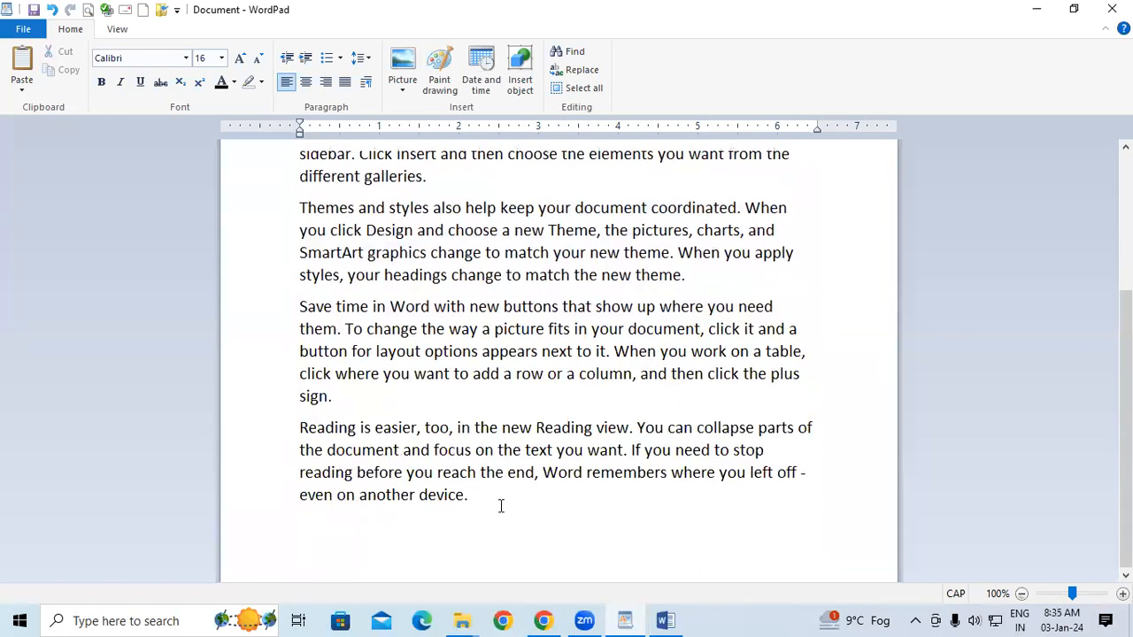
left_click(22, 58)
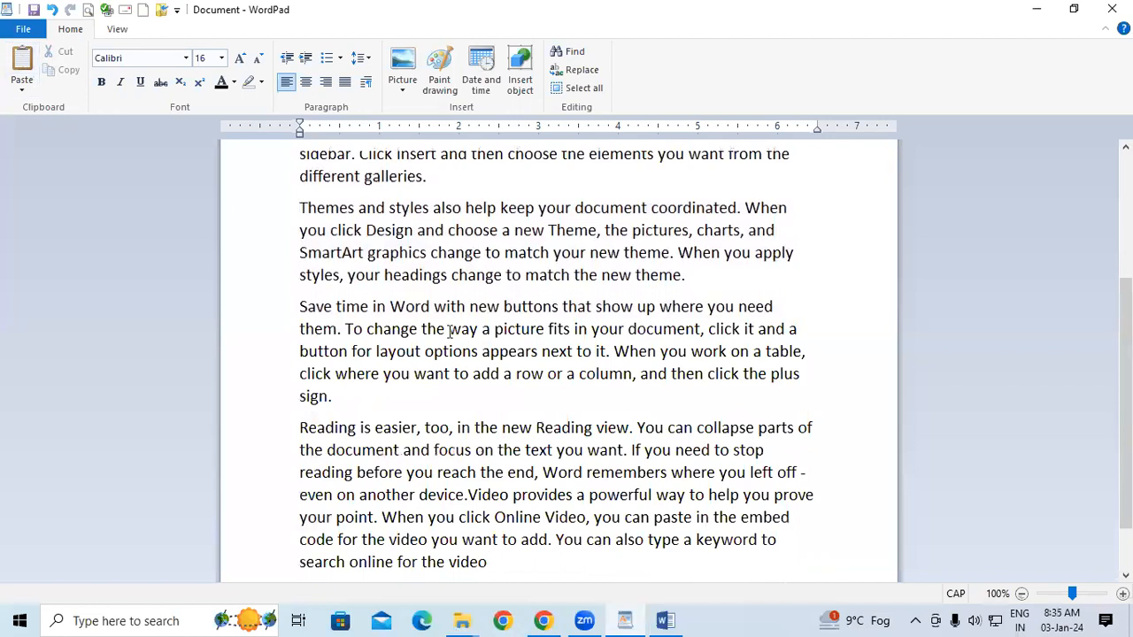
scroll(502, 328, "down", 1)
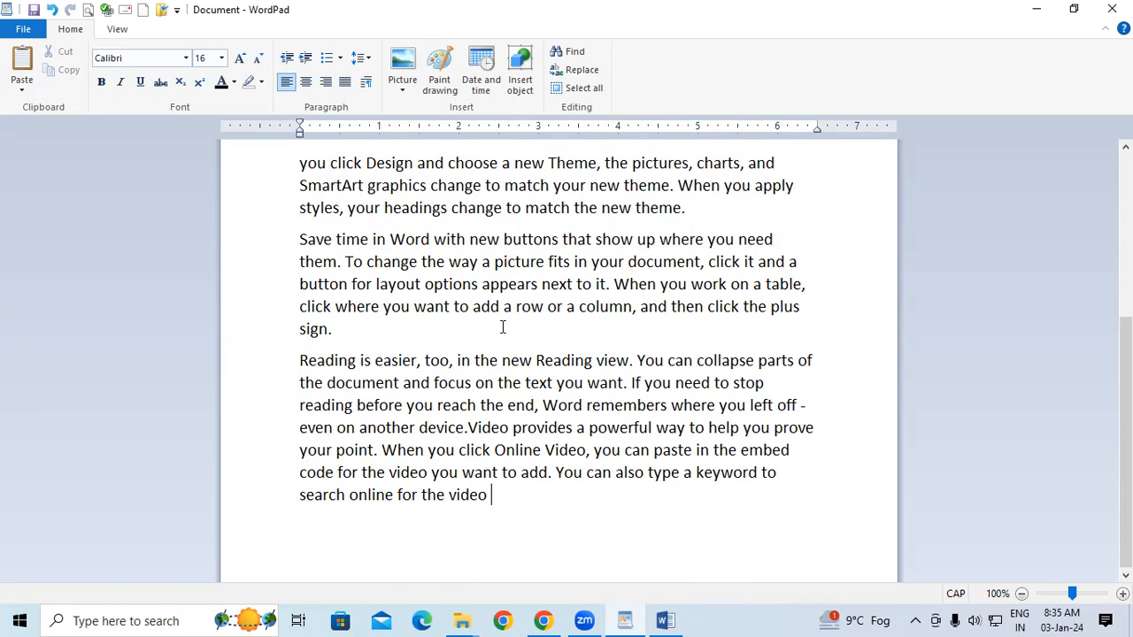
Undo the paste and the cut of the first paragraph's lines
key("ctrl+z")
key("ctrl+z")
left_click(522, 420)
Copy the first three lines of the "Video provides" paragraph and delete them from the start of the document
left_click_drag(299, 197, 797, 241)
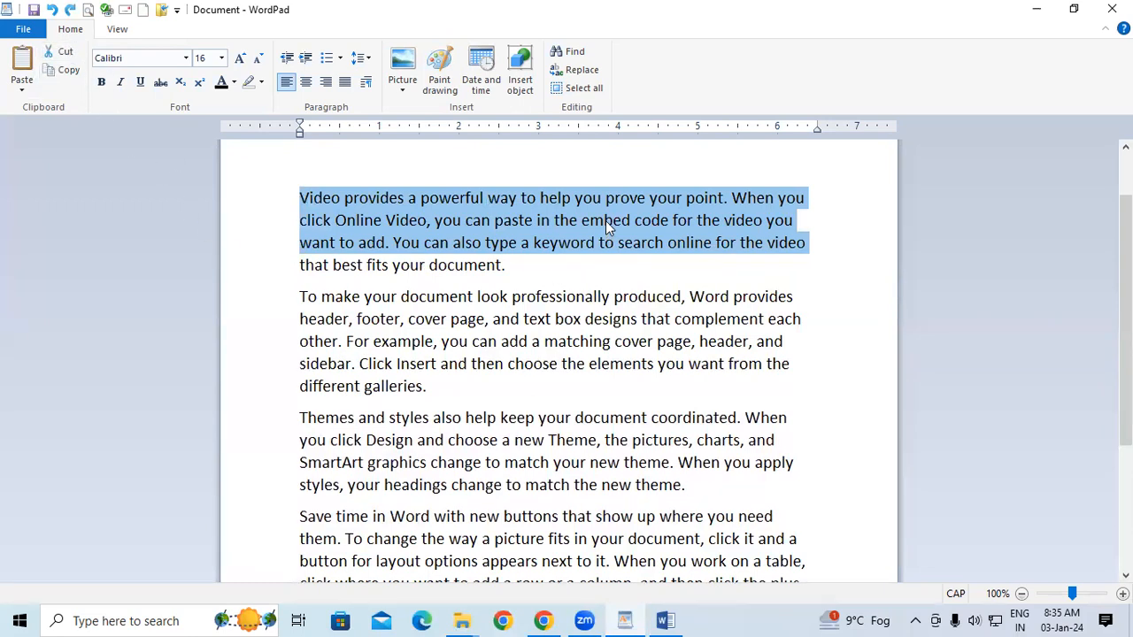
right_click(571, 222)
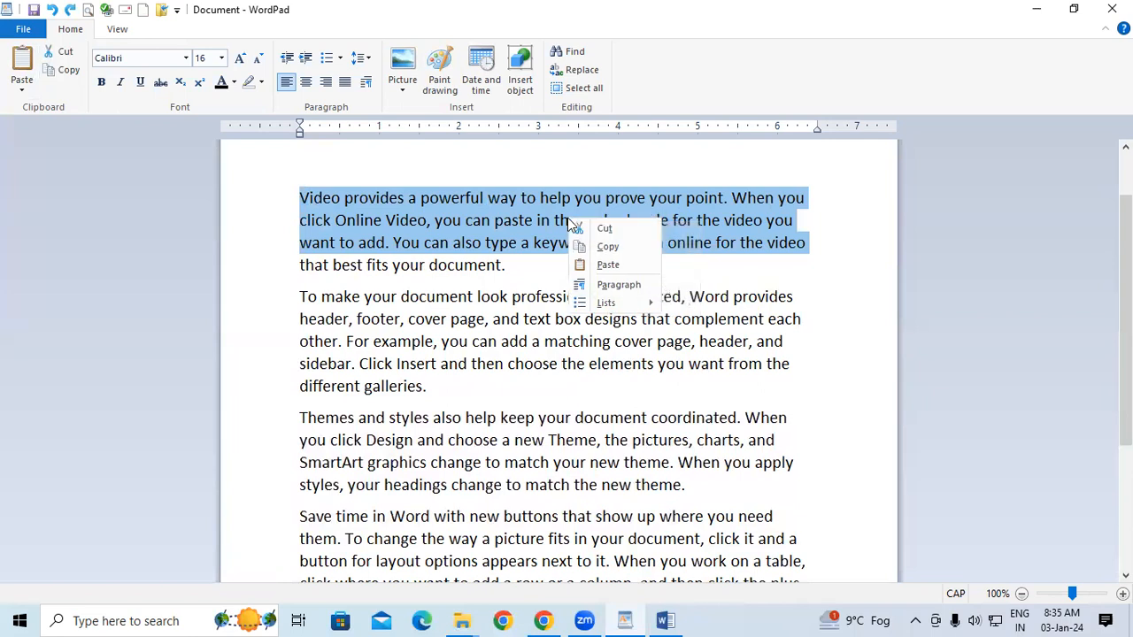
left_click(608, 246)
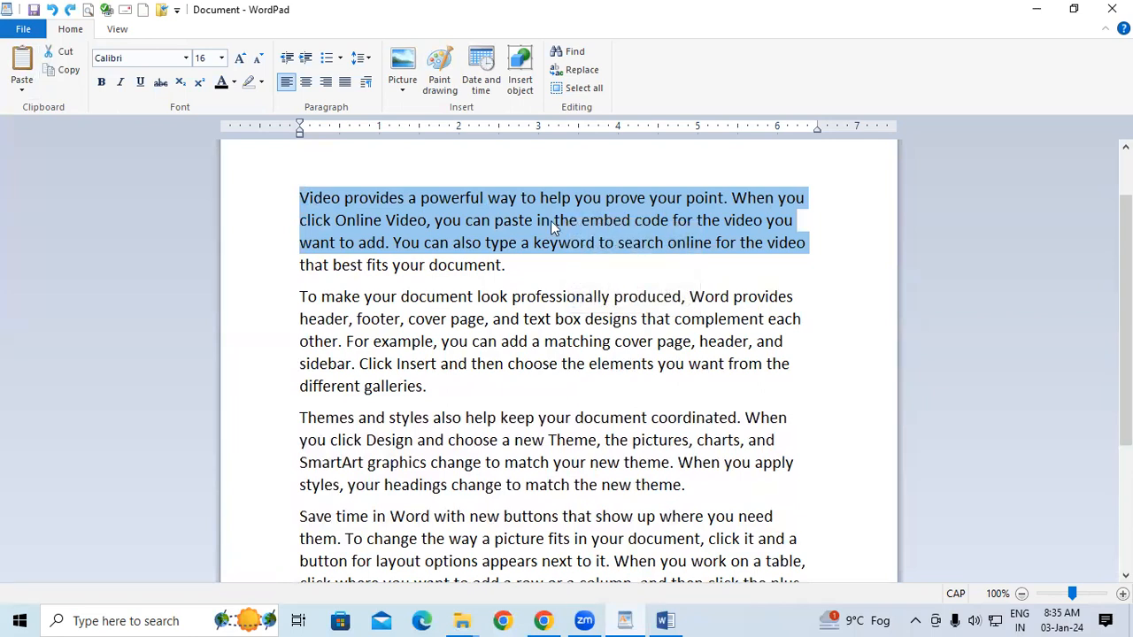
key("Delete")
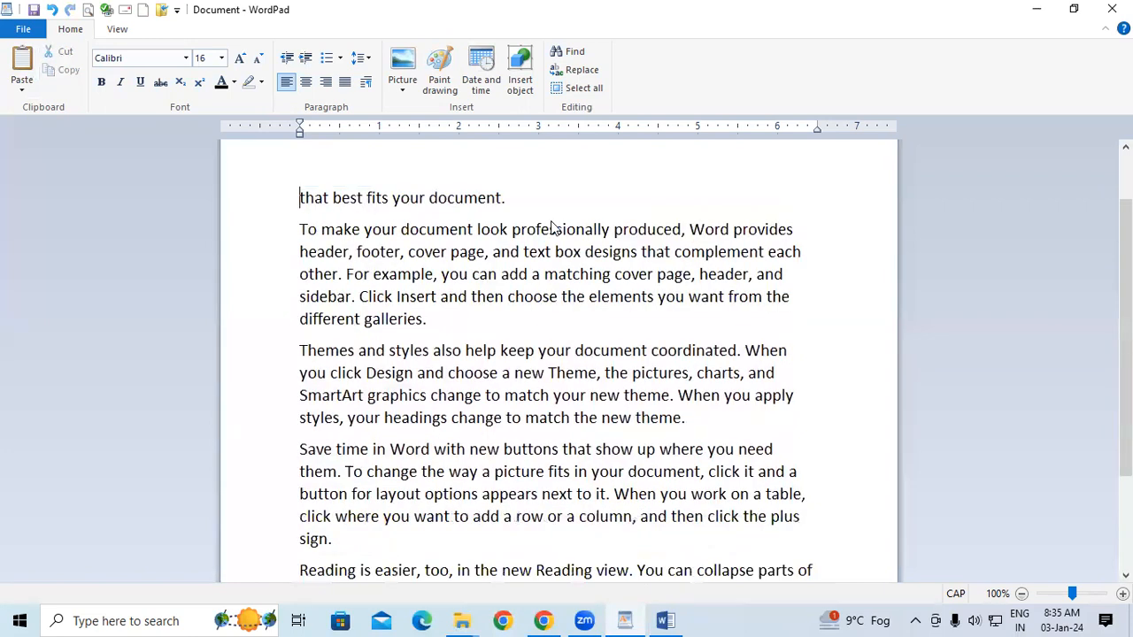
Add blank lines after the last paragraph and paste the copied lines there
scroll(553, 228, "down", 1)
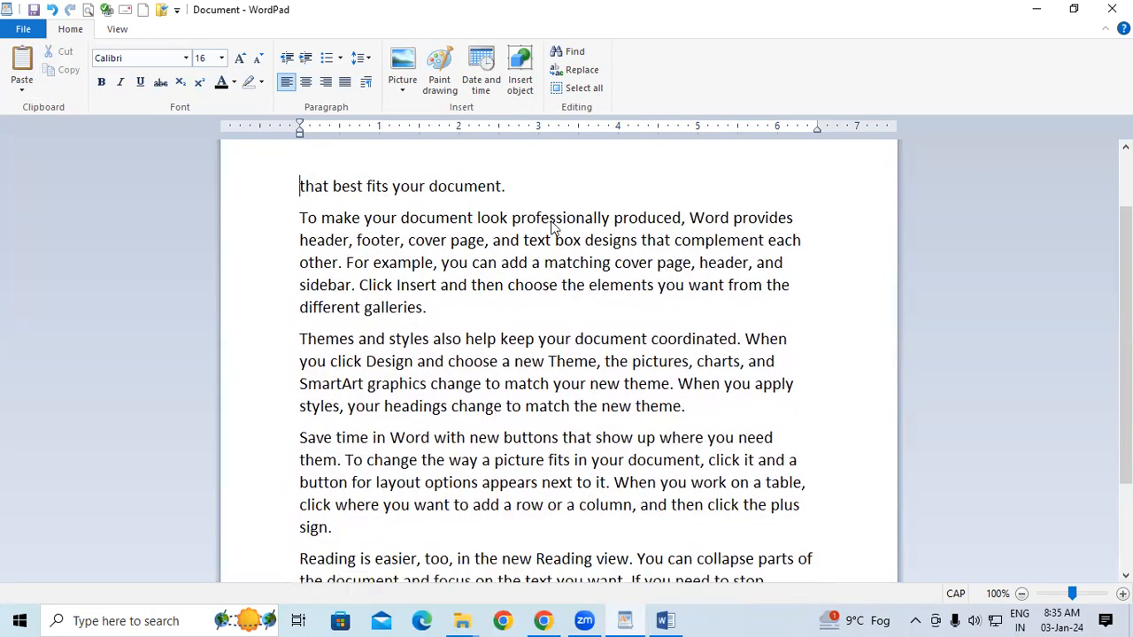
scroll(553, 228, "down", 3)
left_click_drag(687, 275, 341, 330)
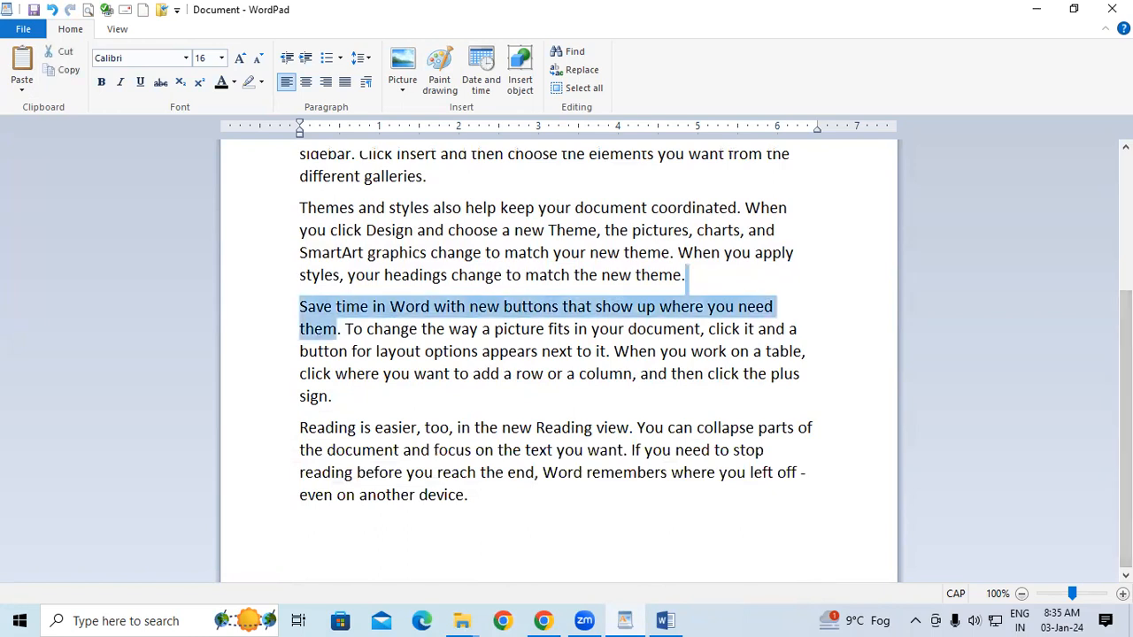
left_click(469, 499)
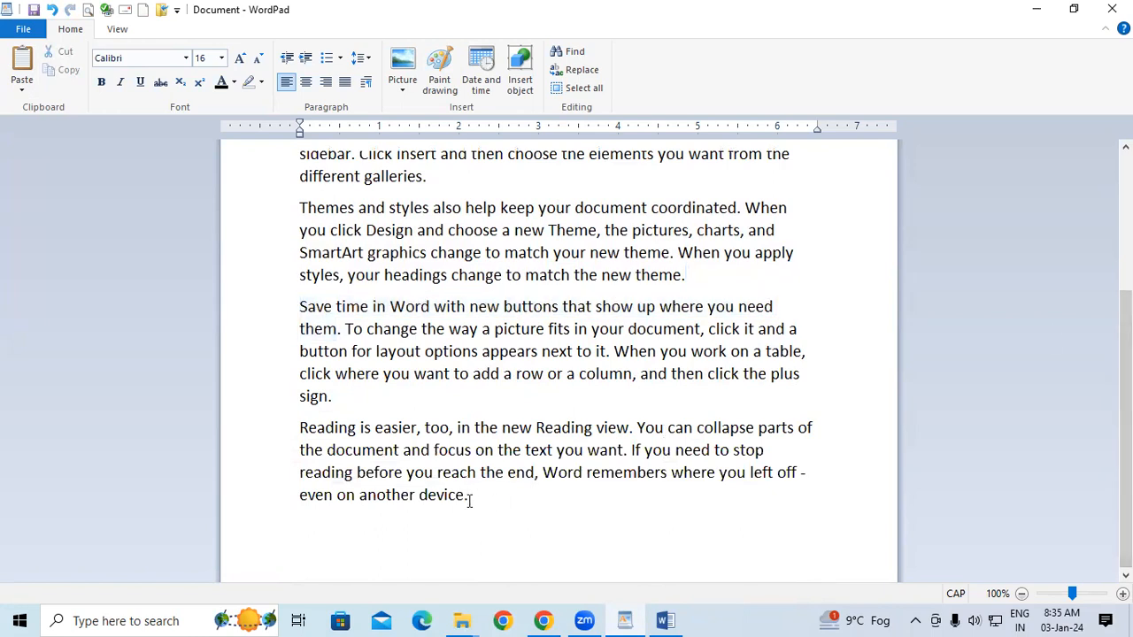
key("Return")
key("Return")
key("ctrl+v")
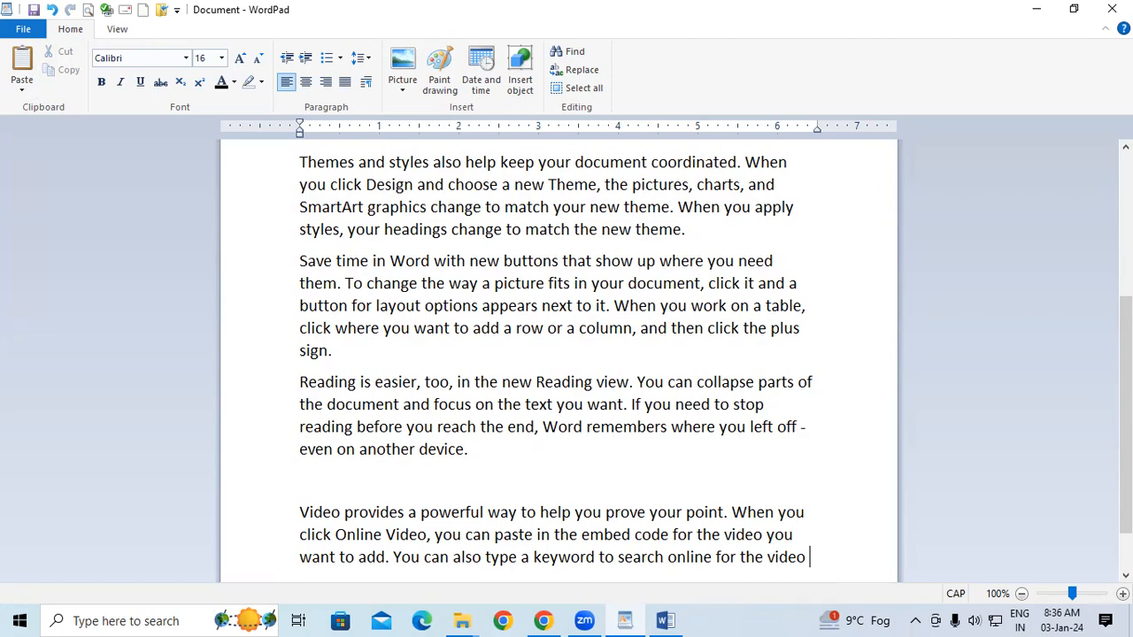
Undo the pasted lines, the added blank lines and the deletion in the first paragraph
key("ctrl+z")
scroll(558, 354, "up", 4)
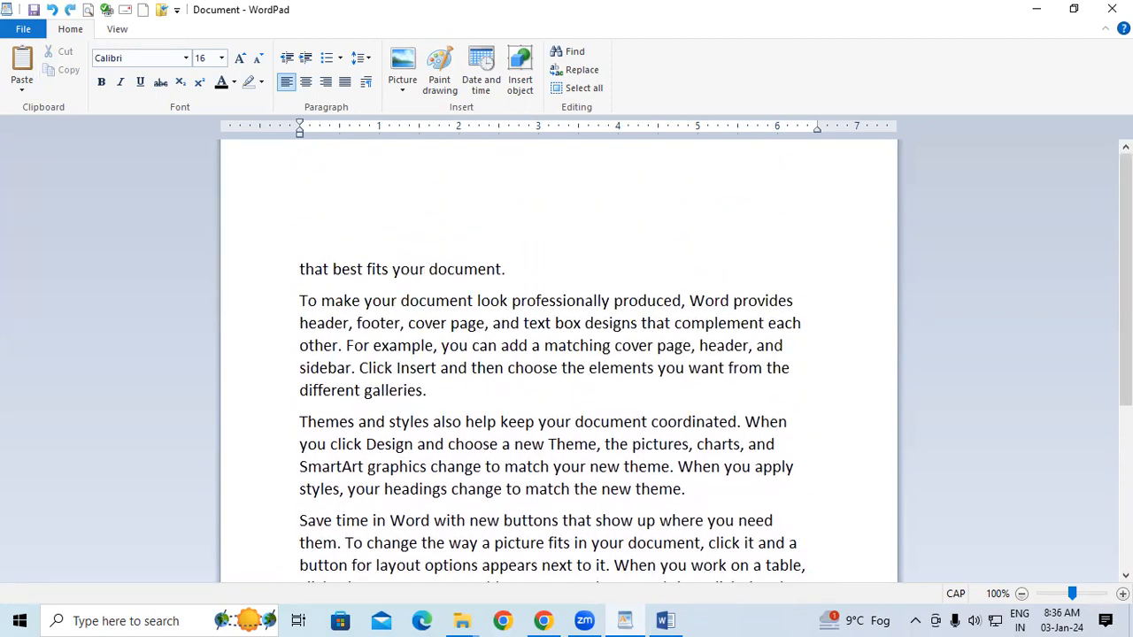
key("ctrl+z")
scroll(557, 355, "up", 3)
Copy the entire document and paste it repeatedly below the last paragraph, after adding blank lines
key("ctrl+a")
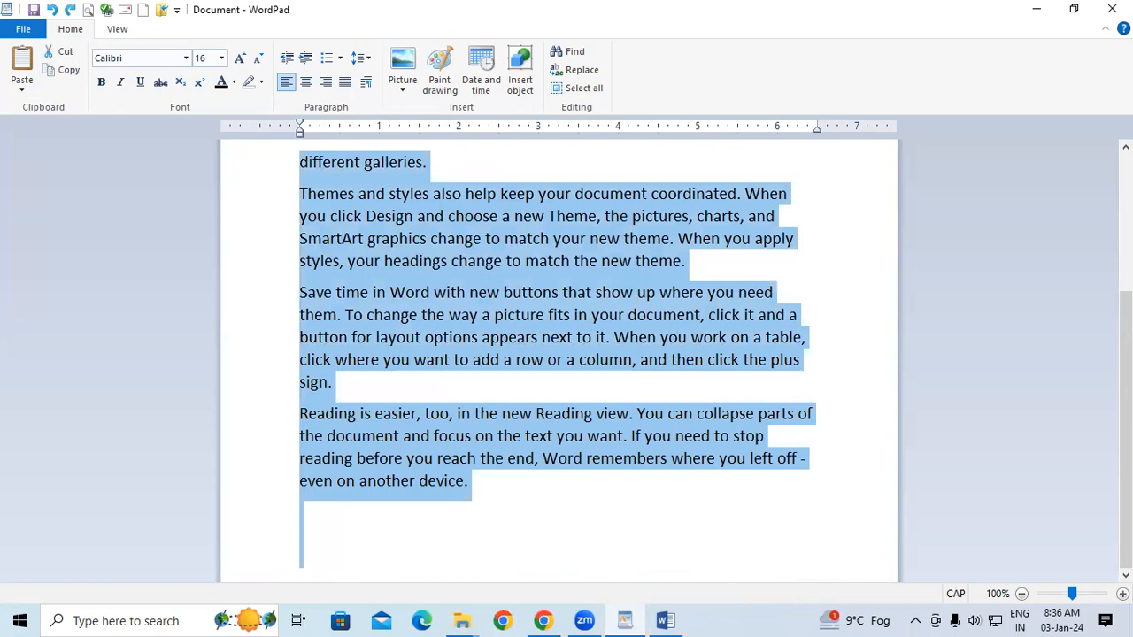
left_click(64, 72)
scroll(662, 405, "up", 1)
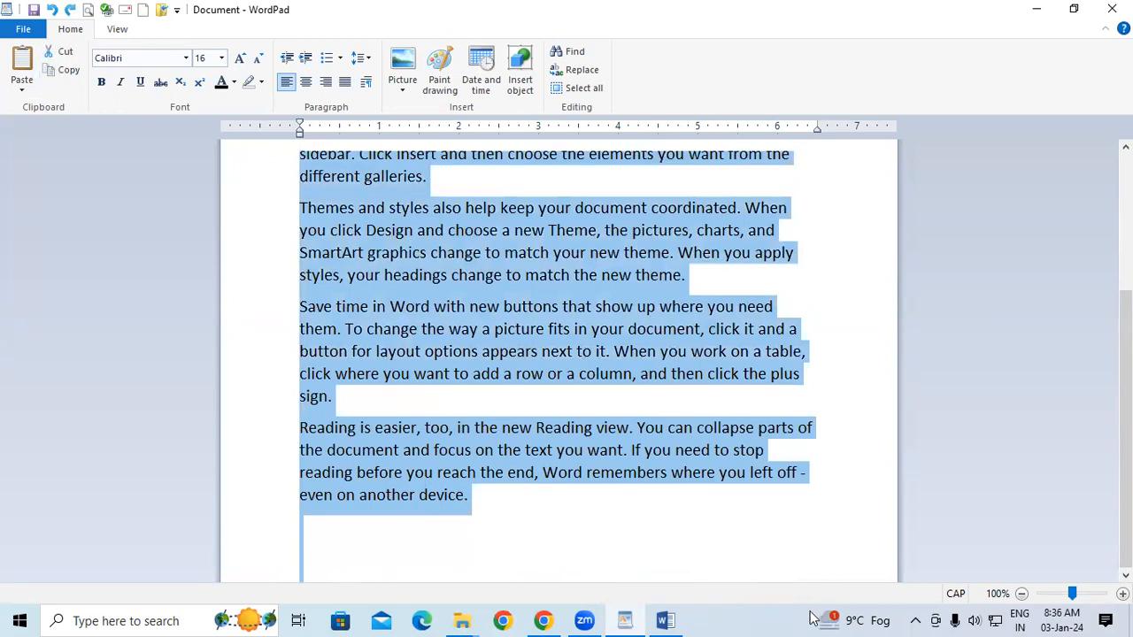
left_click(486, 511)
key("Down")
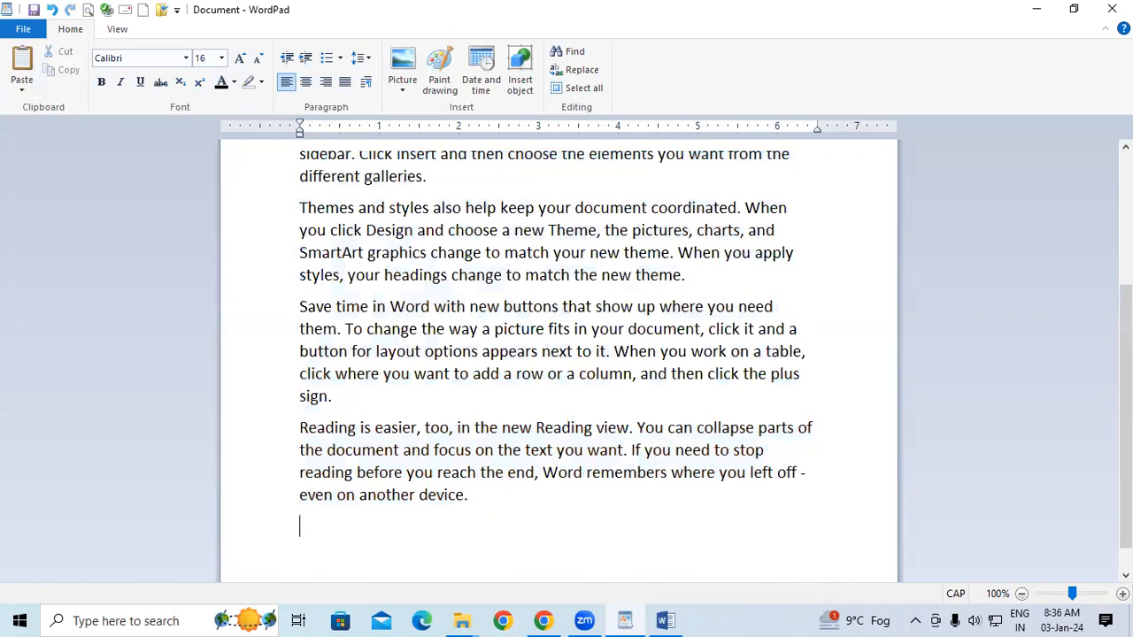
key("Return")
key("Return")
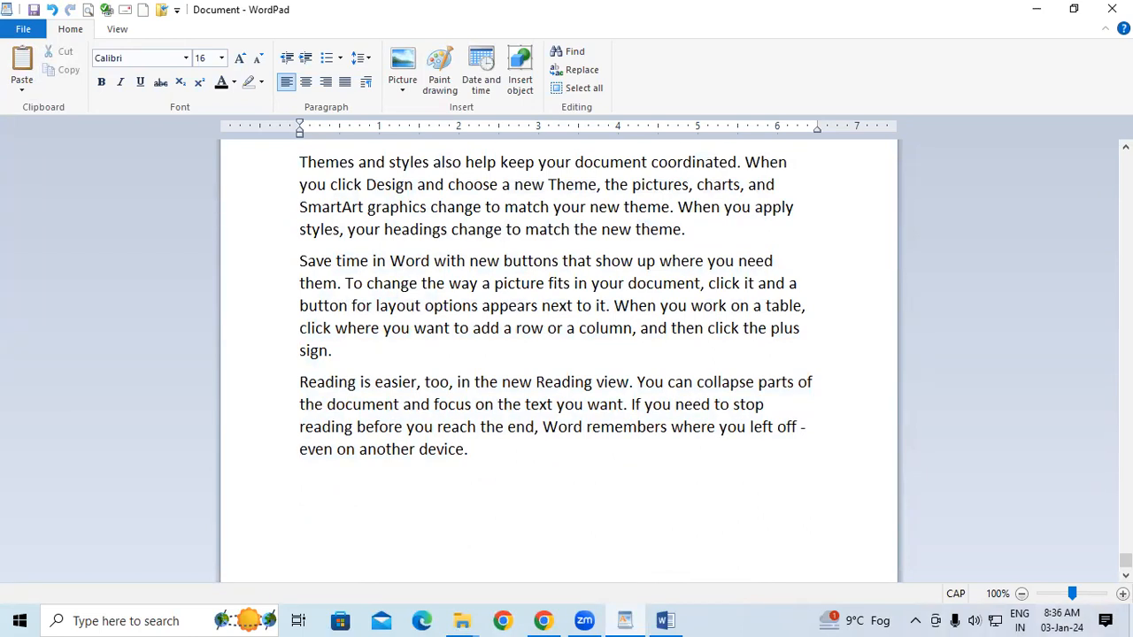
left_click_drag(1126, 560, 1126, 161)
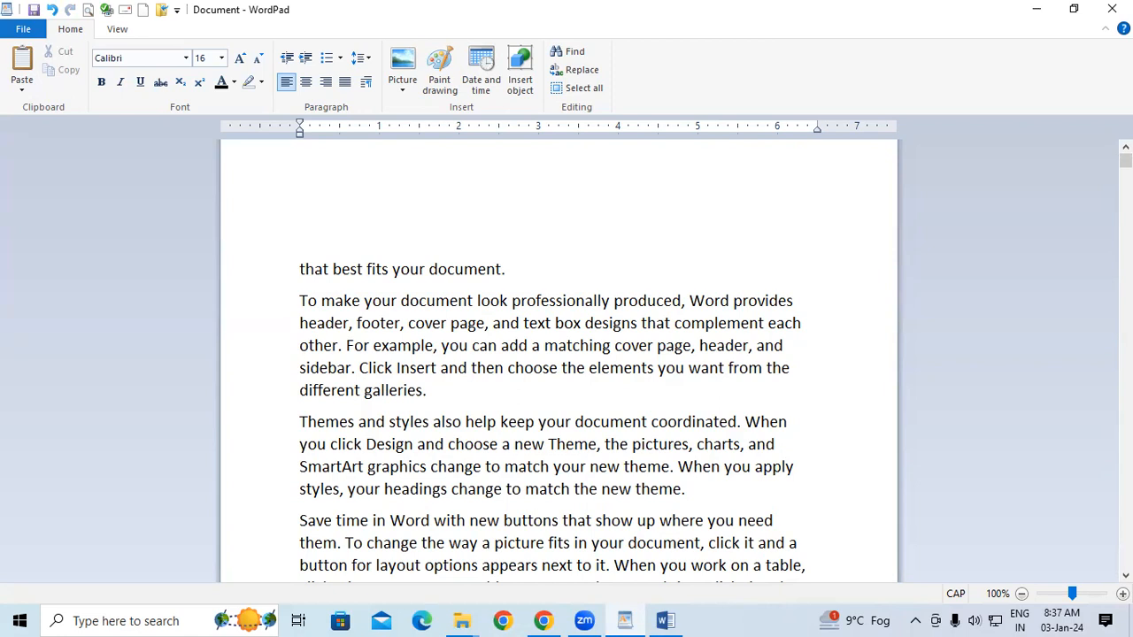
Select the whole document and set its font to Clarendon Blk BT
key("ctrl+a")
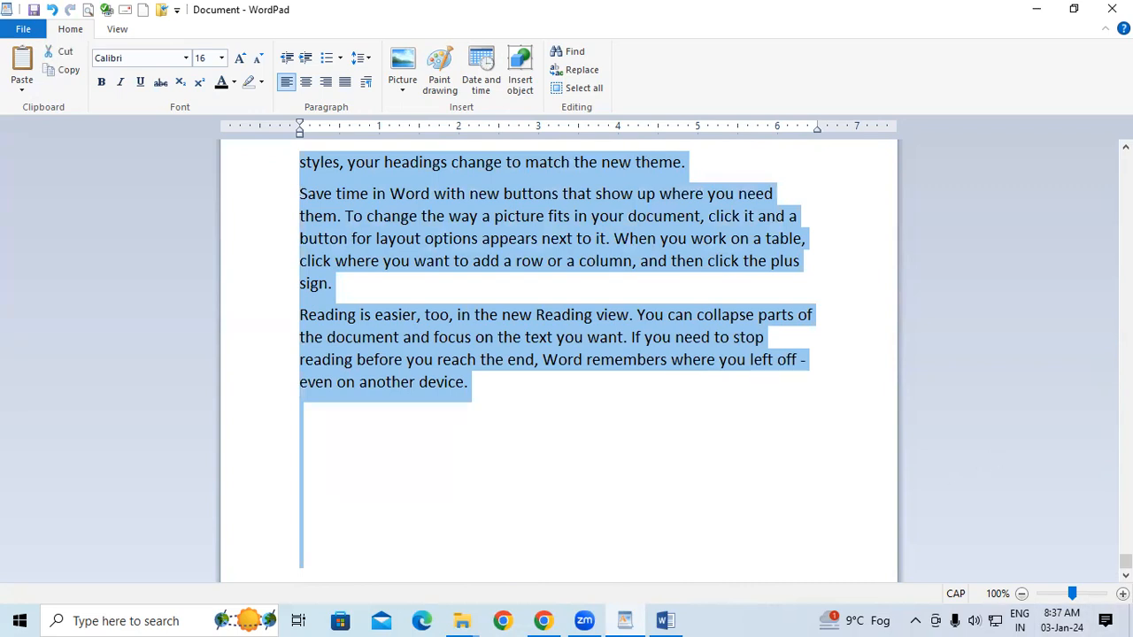
left_click_drag(1126, 562, 1126, 161)
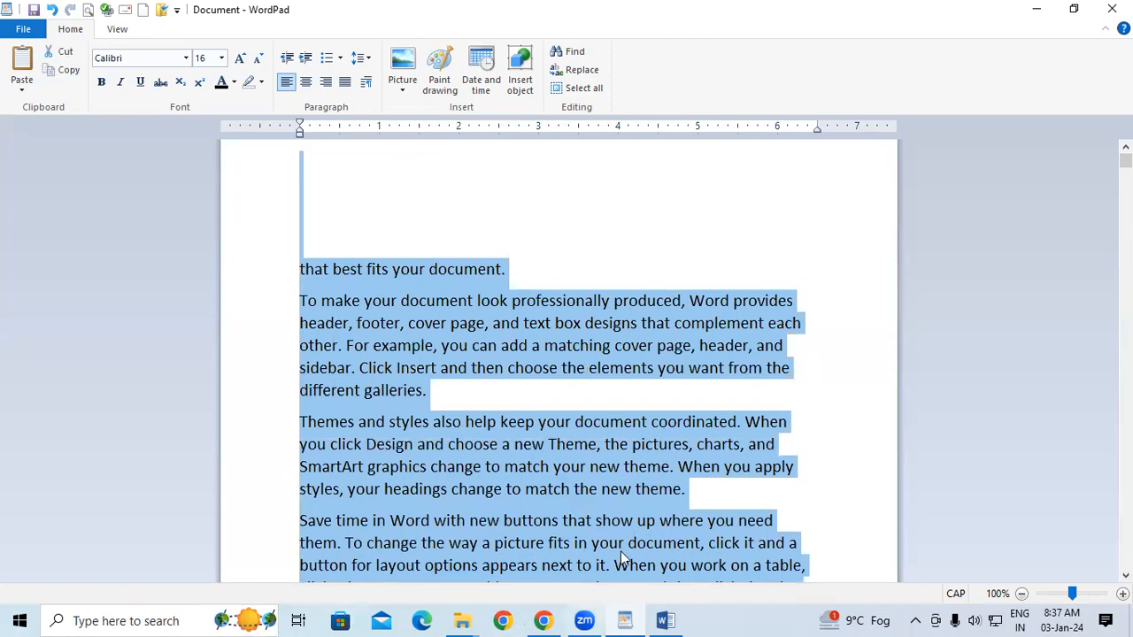
left_click(186, 59)
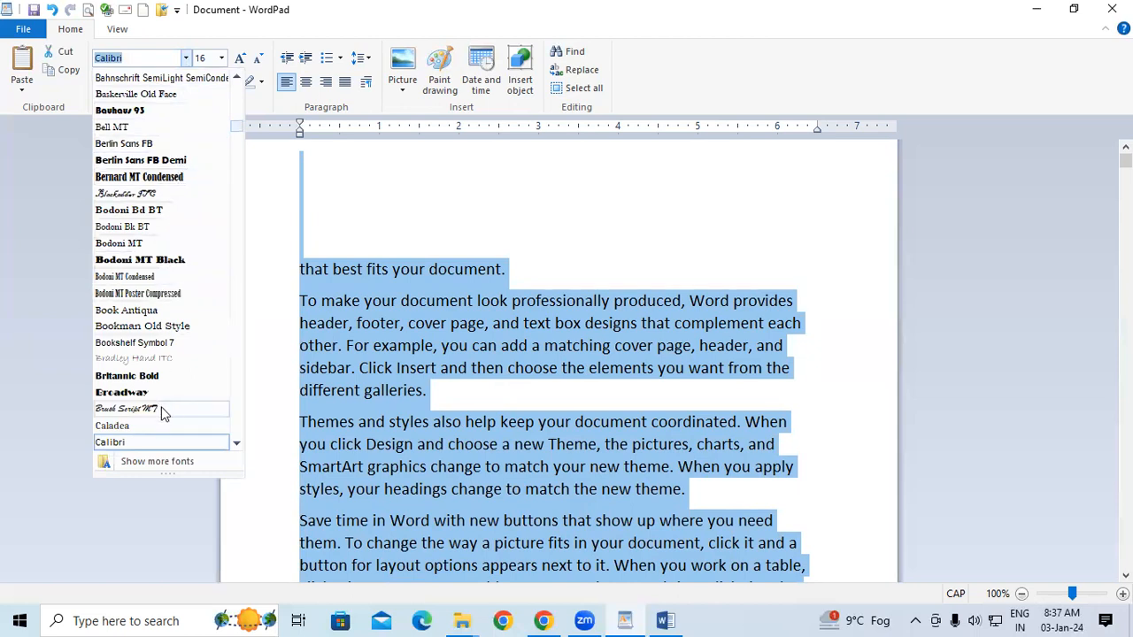
scroll(163, 376, "down", 7)
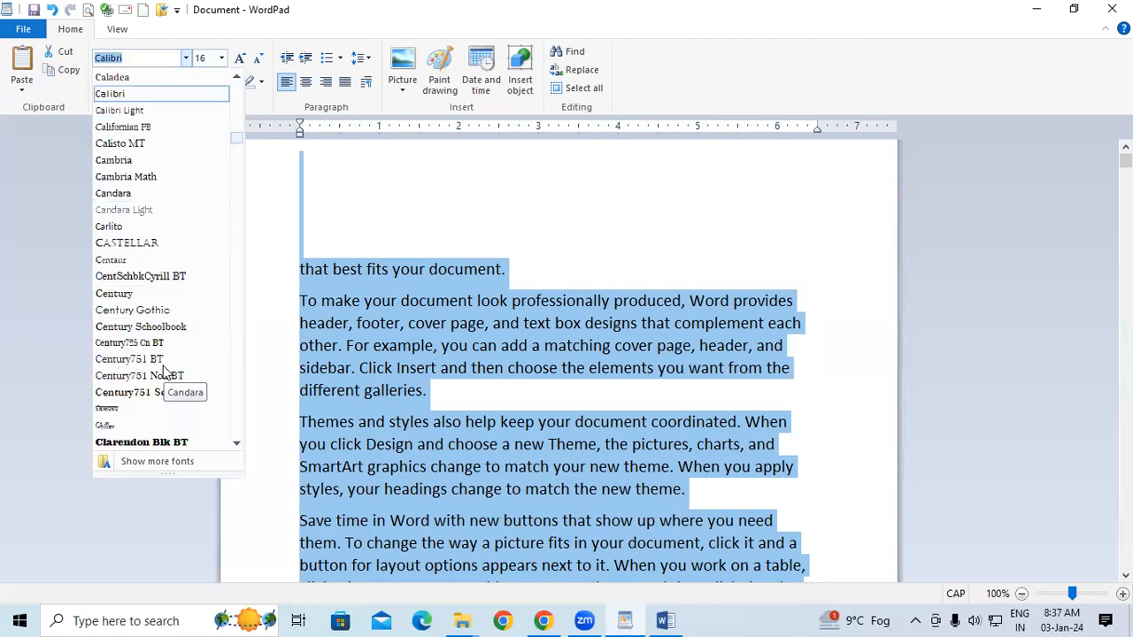
scroll(163, 372, "down", 2)
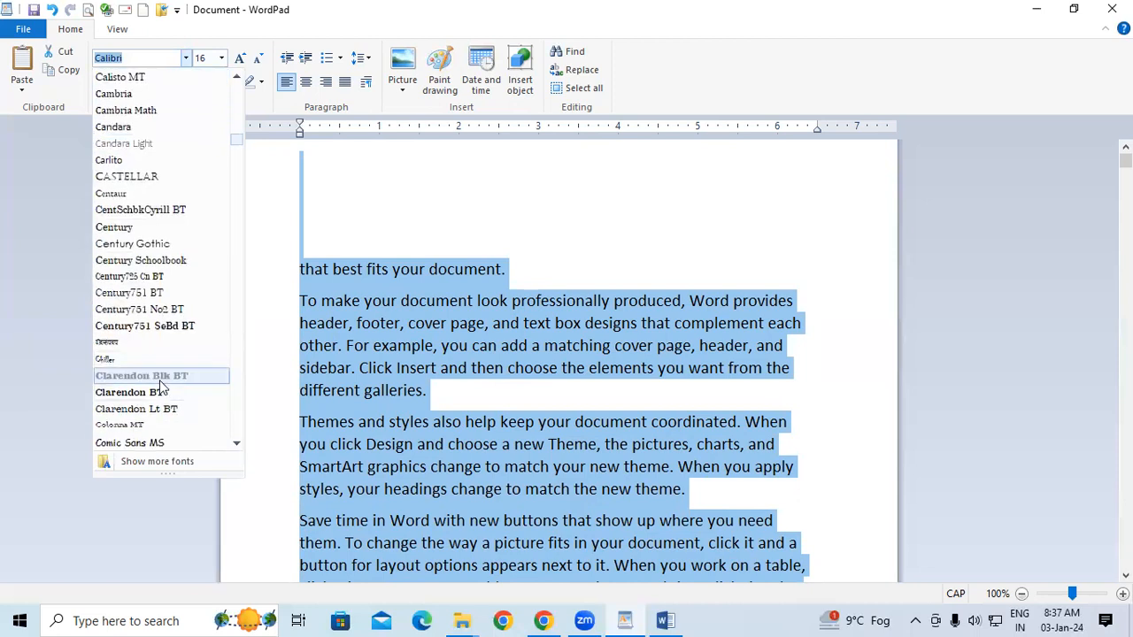
left_click(160, 385)
scroll(1063, 412, "up", 2)
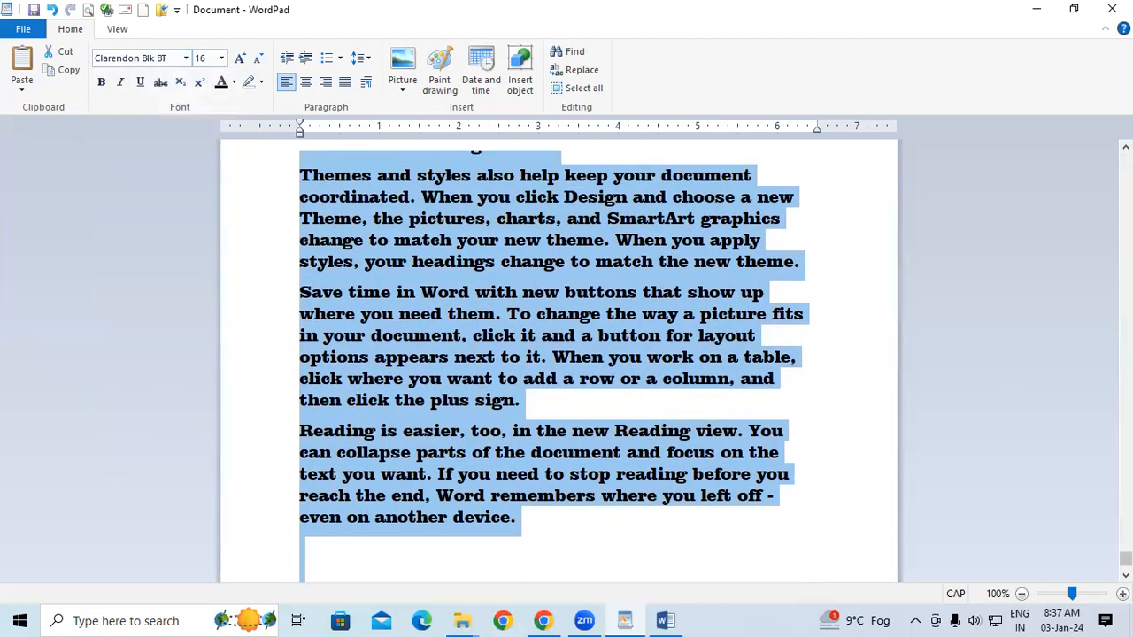
scroll(1063, 413, "up", 4)
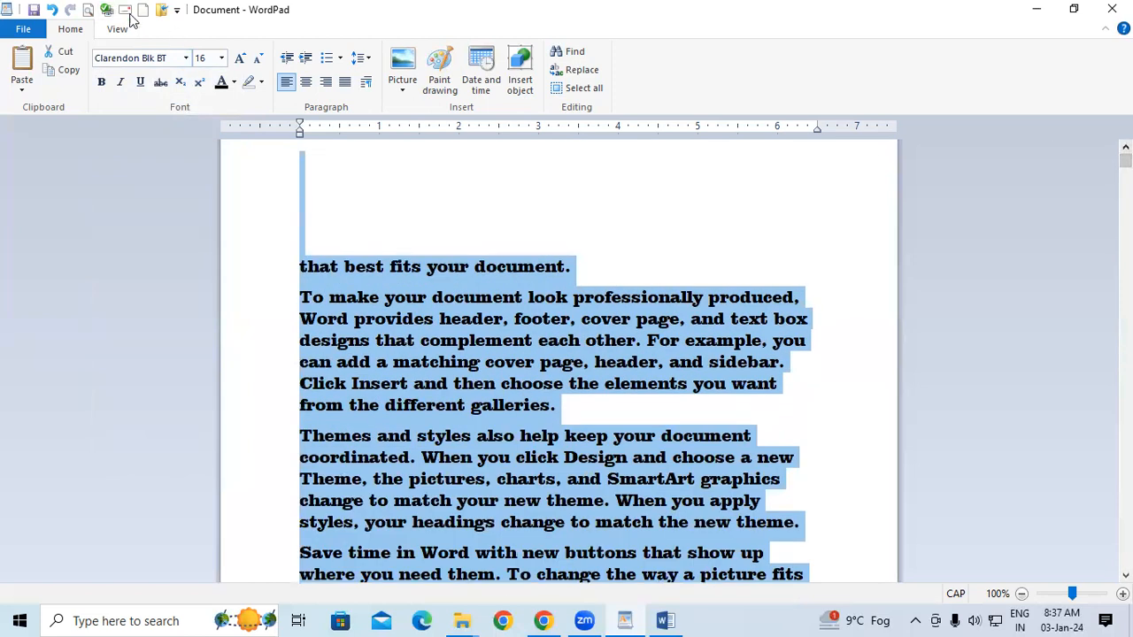
left_click(186, 57)
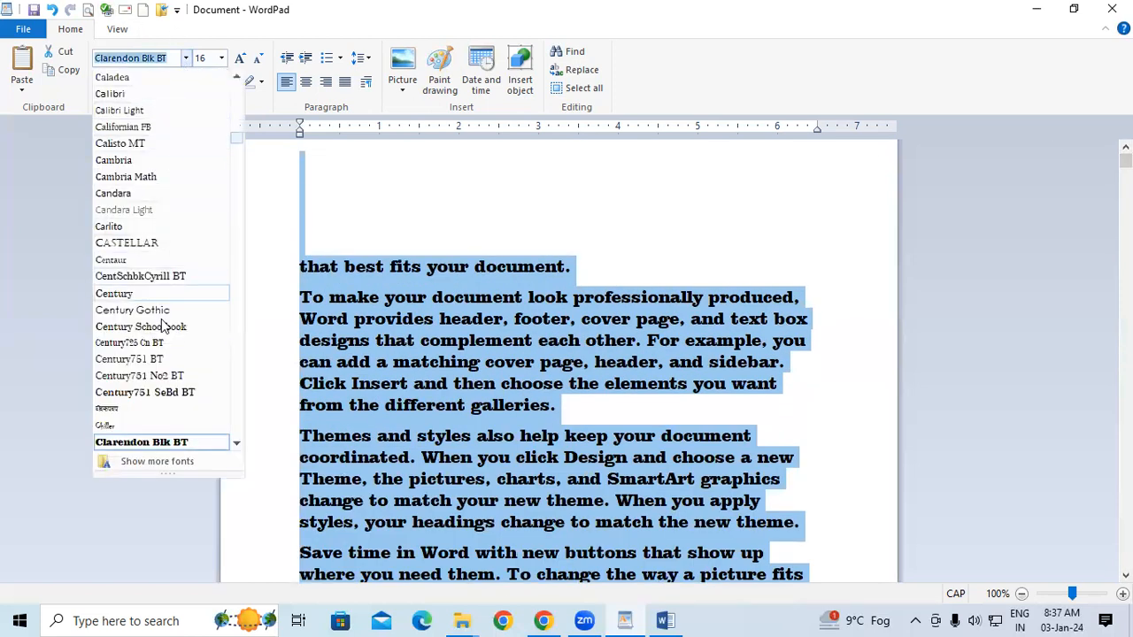
left_click_drag(235, 137, 235, 88)
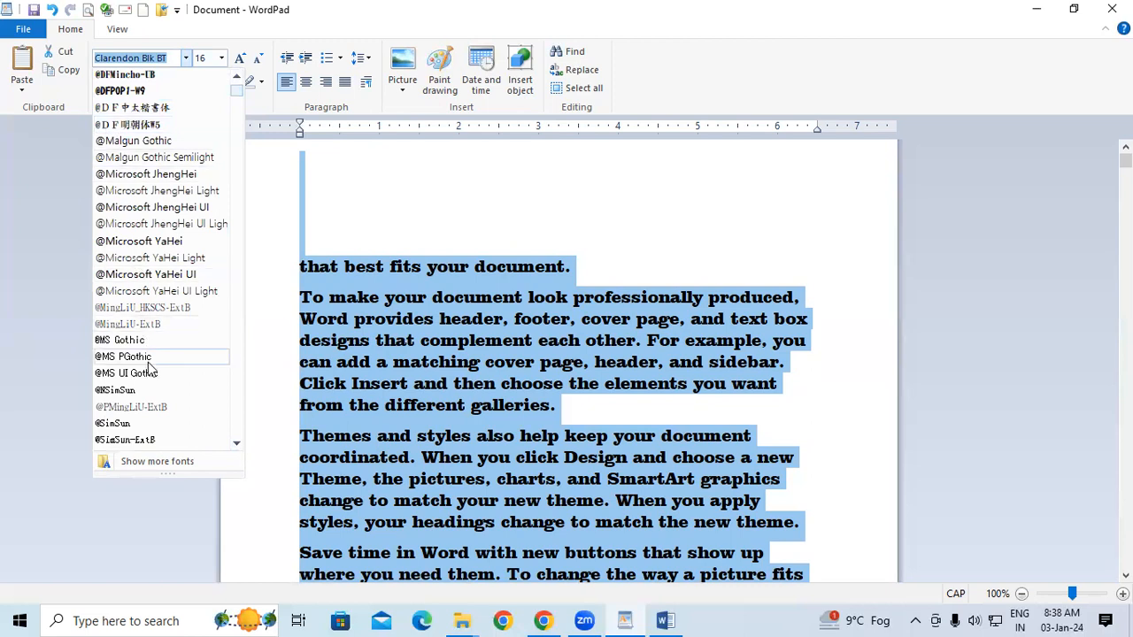
left_click(158, 324)
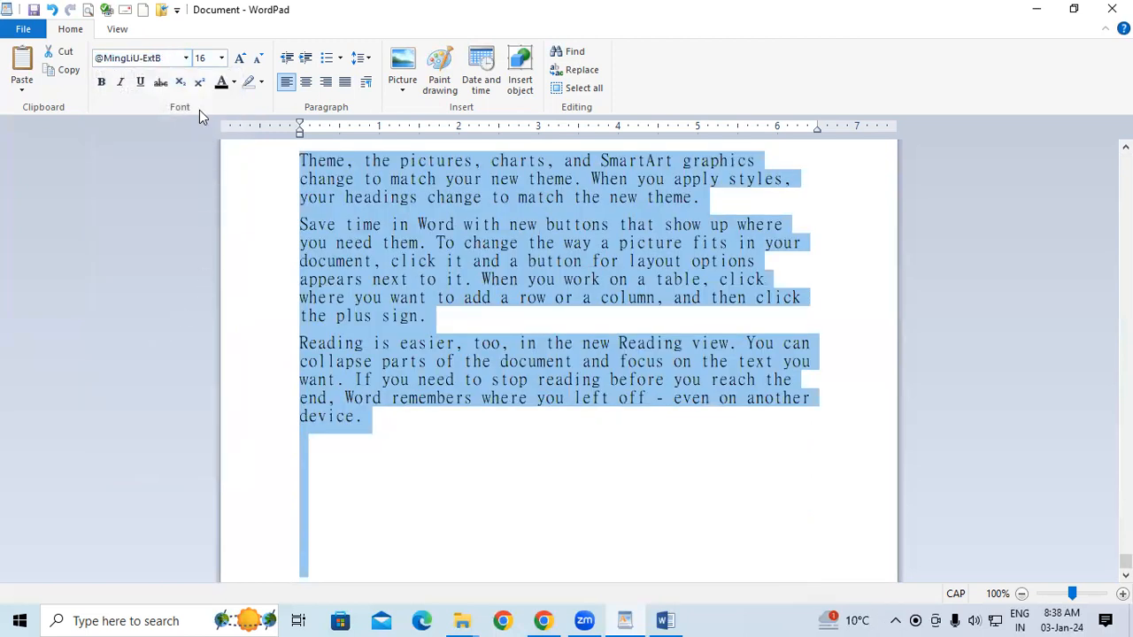
Change the font of the selected text to Arial Black
left_click(186, 57)
left_click_drag(239, 91, 244, 111)
left_click(161, 138)
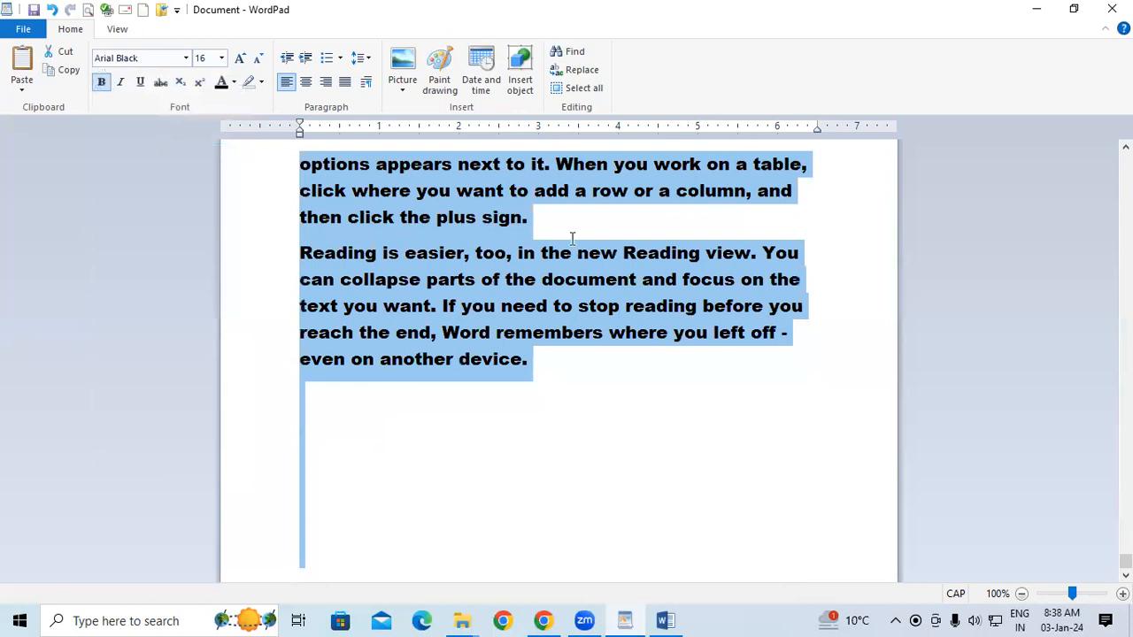
scroll(572, 239, "up", 7)
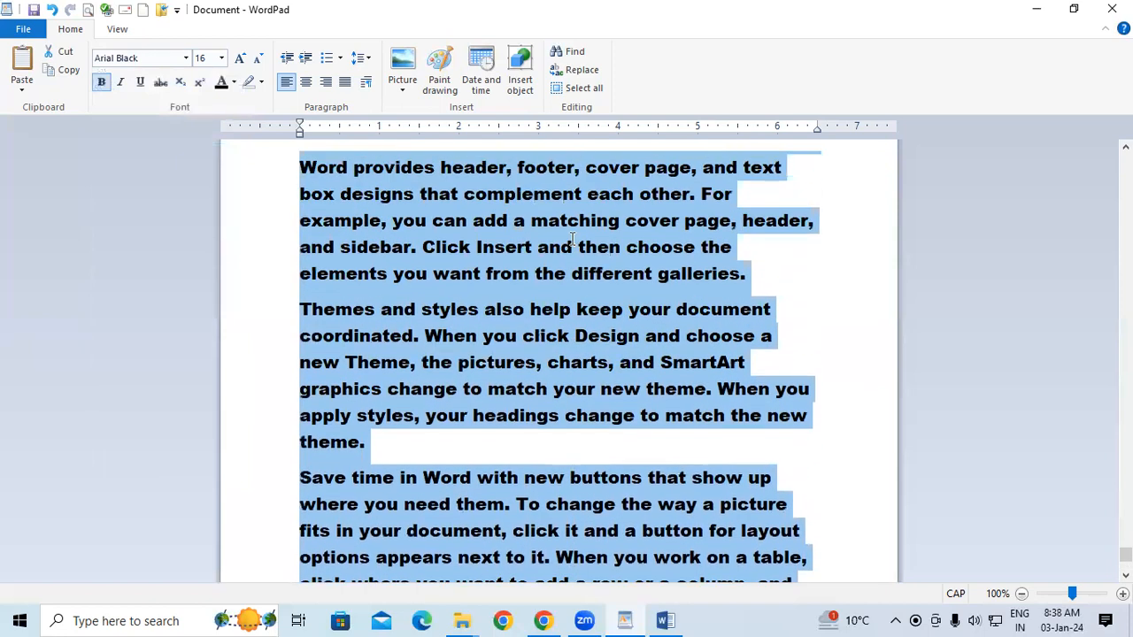
scroll(572, 239, "up", 10)
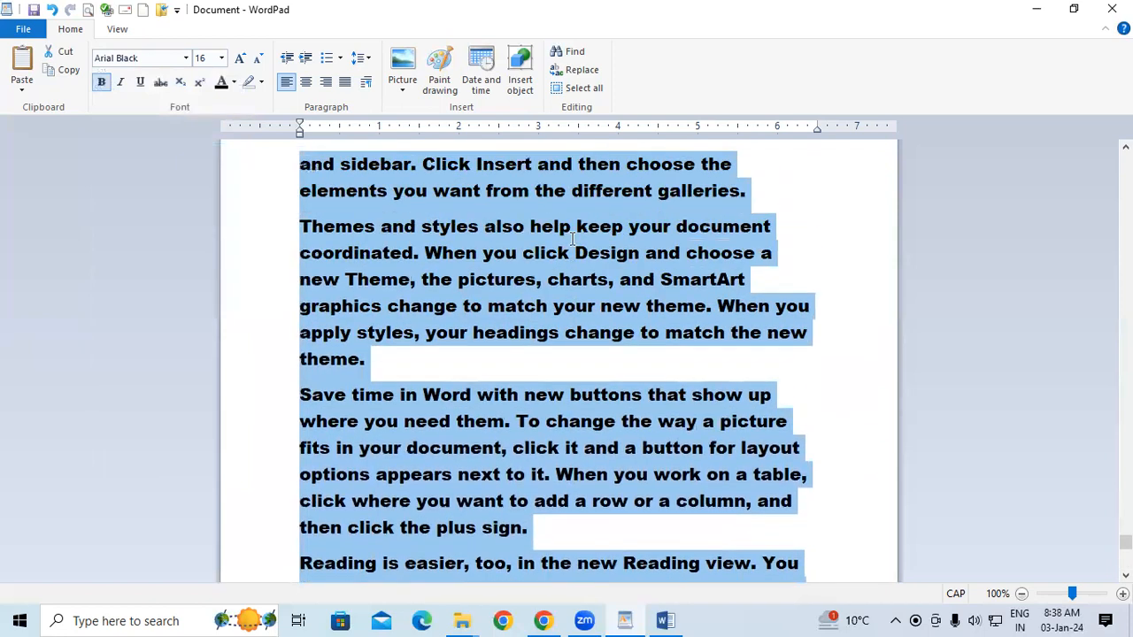
scroll(572, 239, "up", 10)
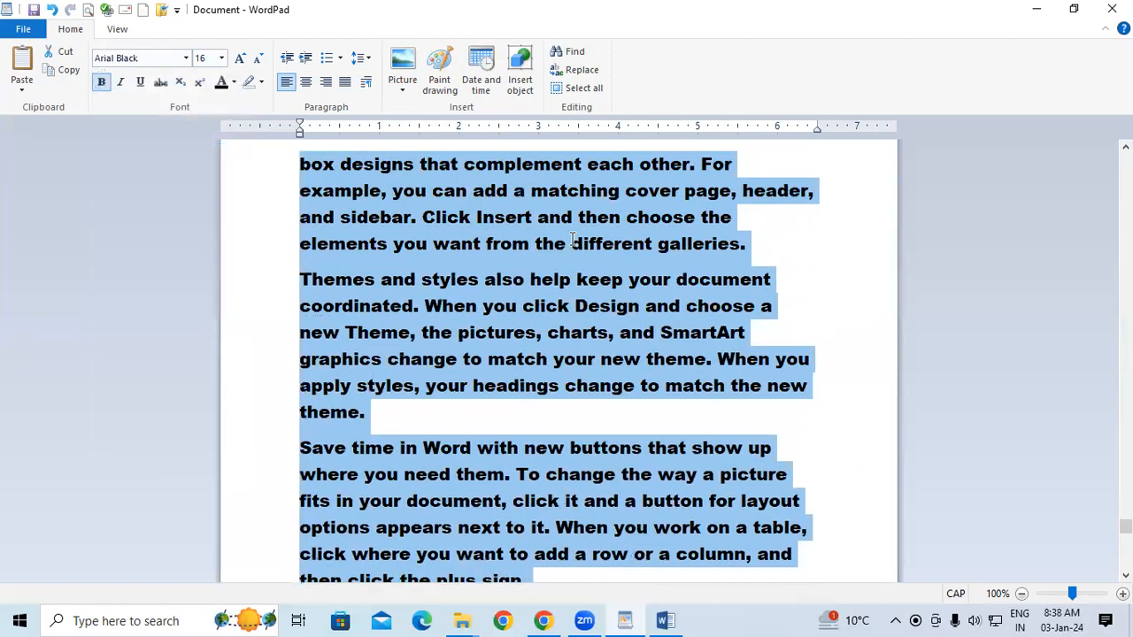
View the available font sizes without choosing one, and toggle bold on the selected text
left_click(221, 59)
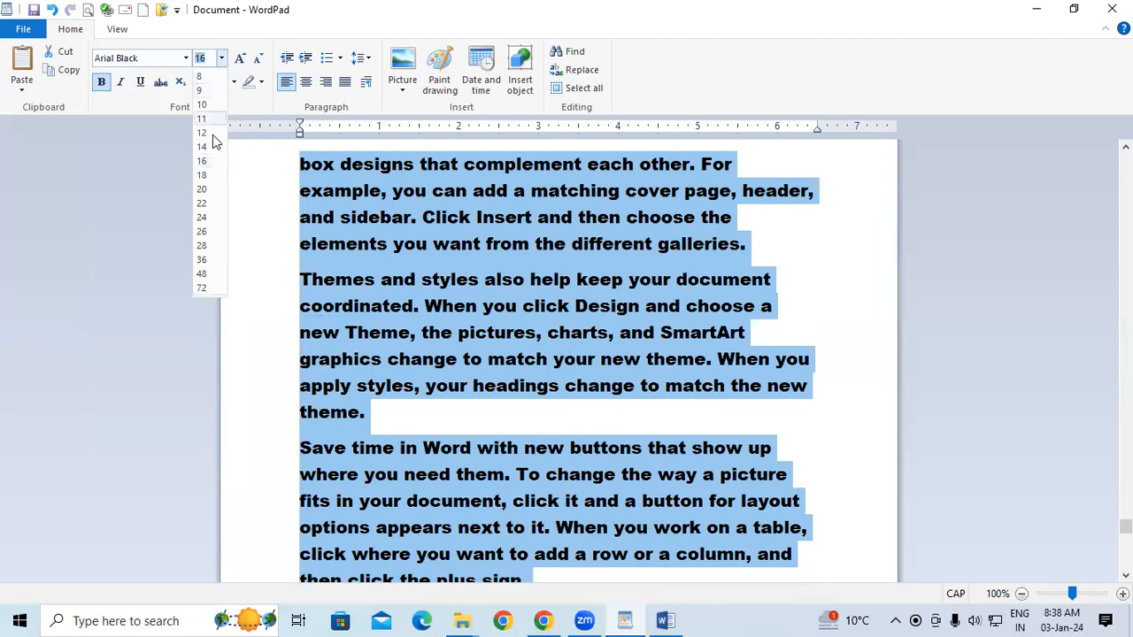
left_click(606, 332)
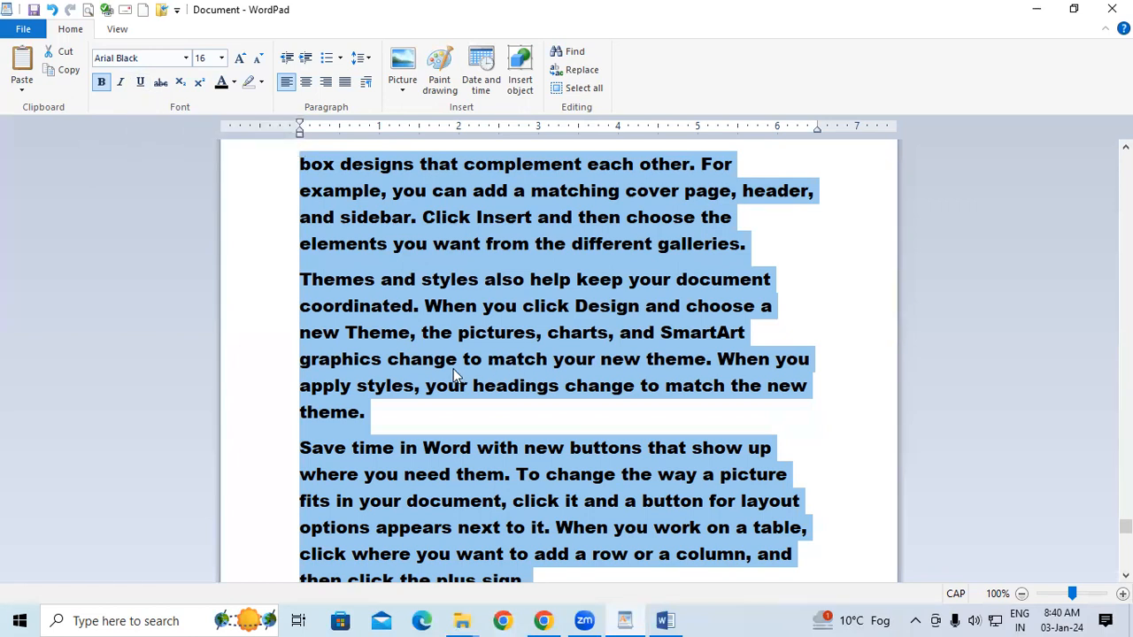
scroll(454, 376, "down", 4)
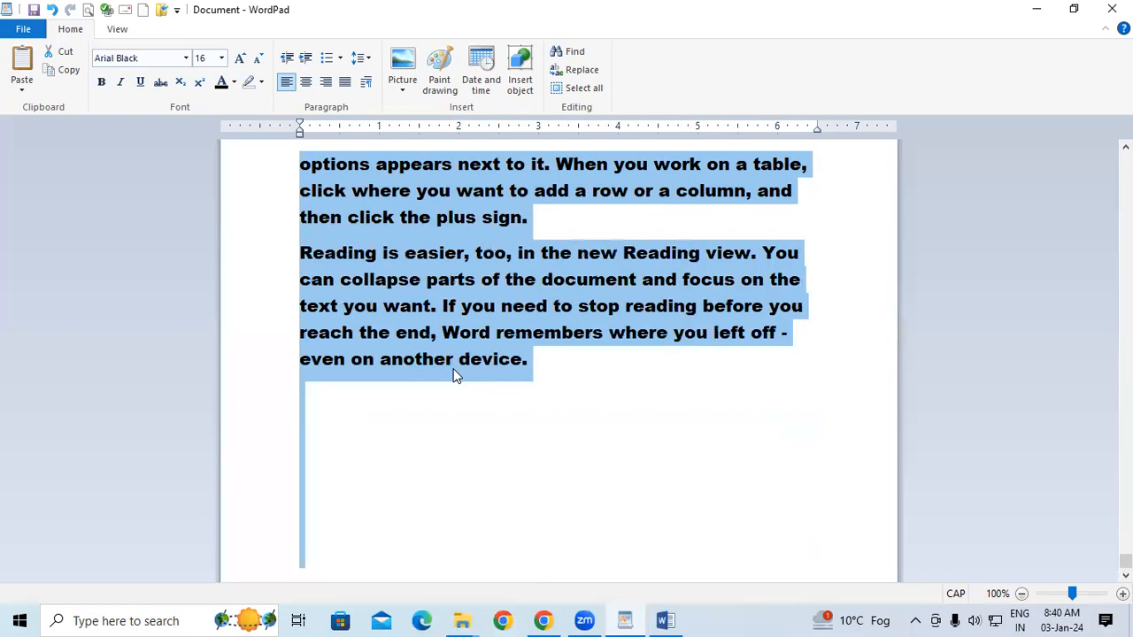
key("ctrl+b")
key("ctrl+b")
key("ctrl+b")
Set the selected text's font to Calibri and remove its bold formatting
left_click(144, 60)
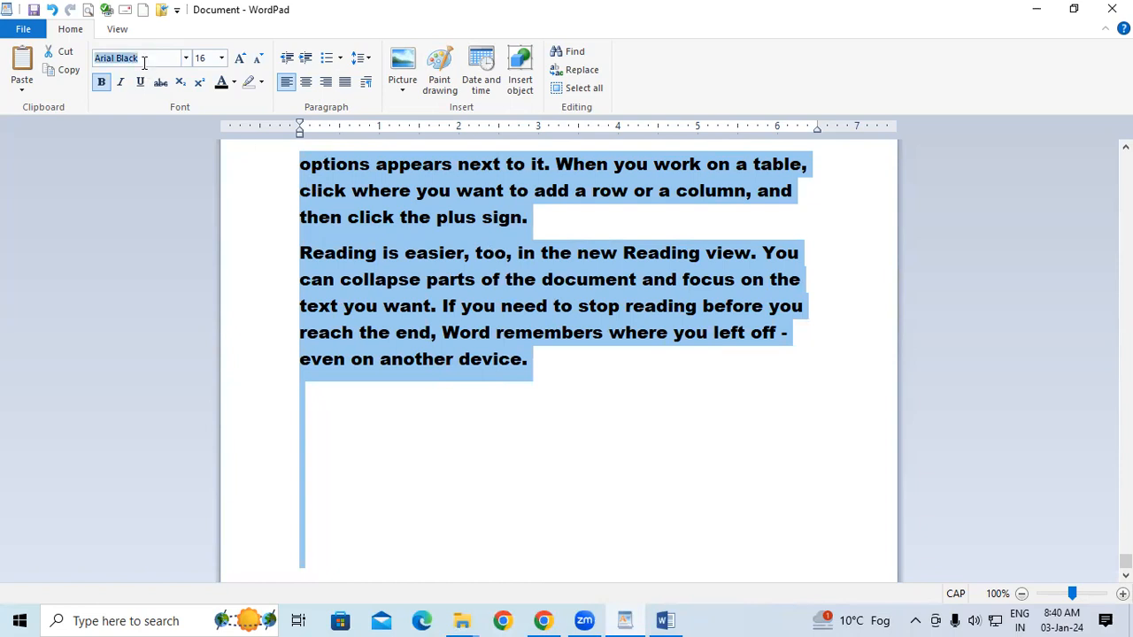
type("Calibri")
key("Return")
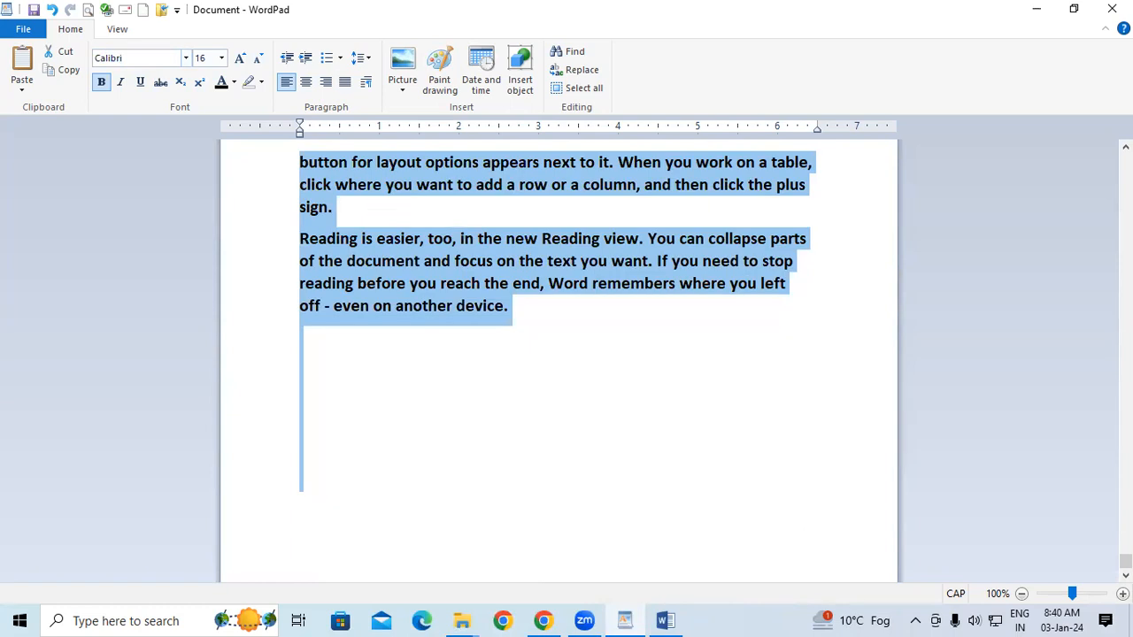
scroll(399, 235, "up", 5)
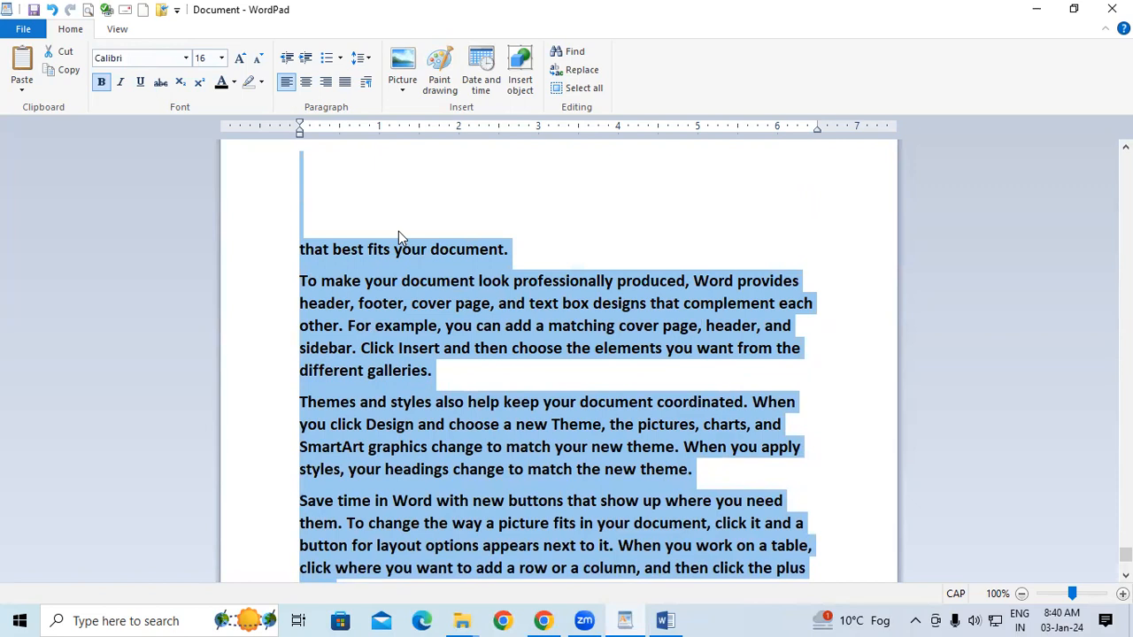
key("ctrl+b")
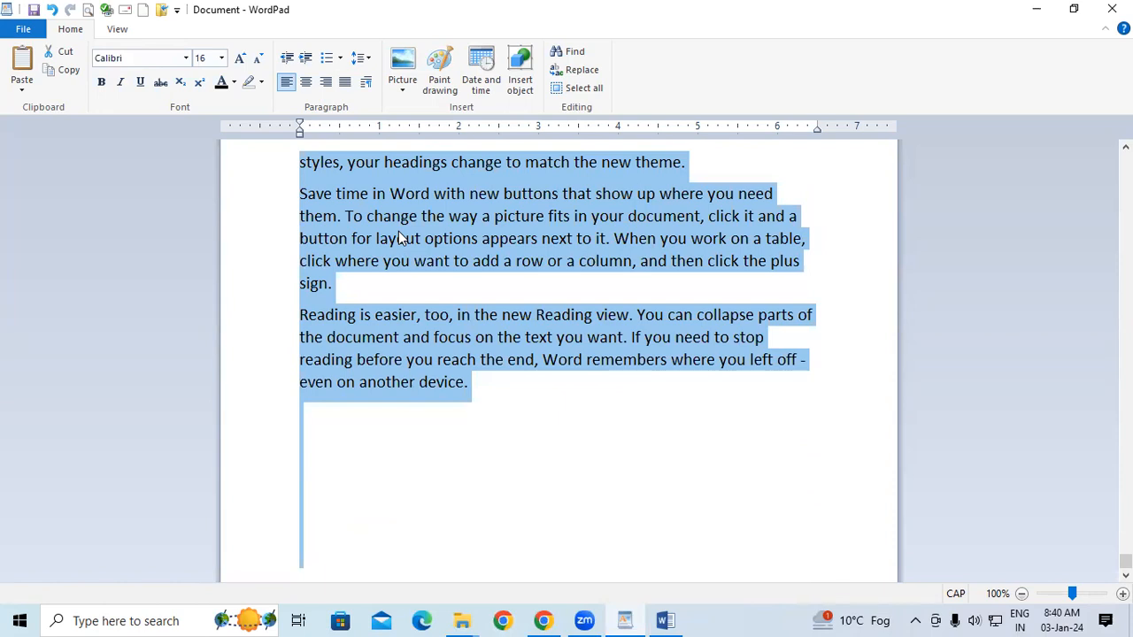
Italicize the selected text and enlarge it step by step to font size 80
key("ctrl+i")
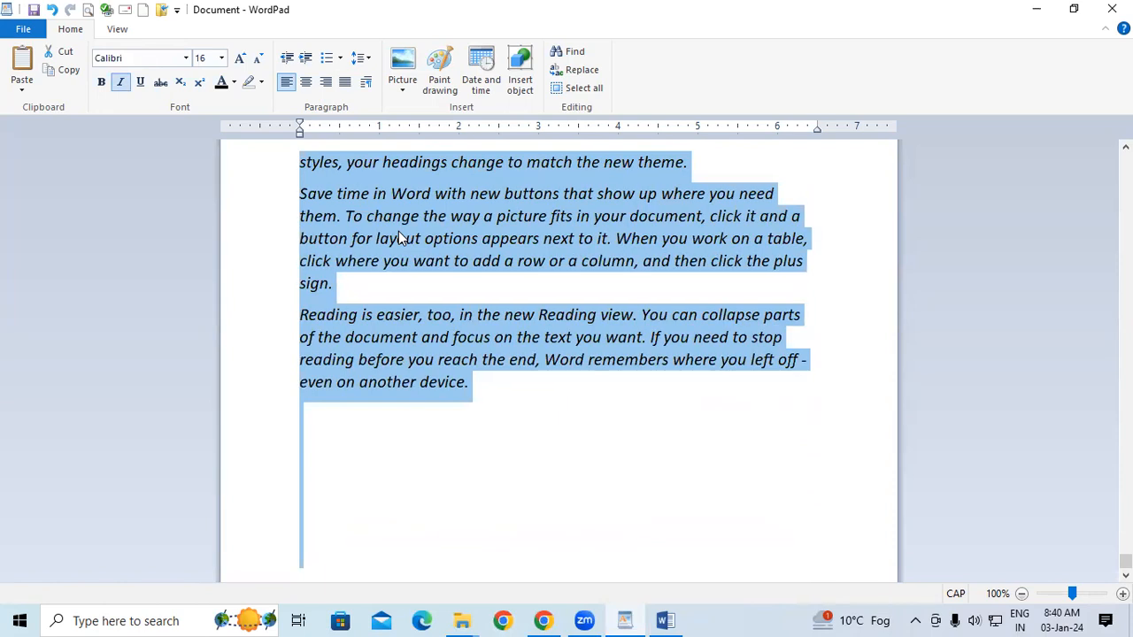
key("ctrl+shift+period")
key("ctrl+shift+period")
key("ctrl+shift+period")
key("ctrl+shift+period")
key("ctrl+shift+period")
key("ctrl+shift+period")
key("ctrl+shift+period")
key("ctrl+shift+period")
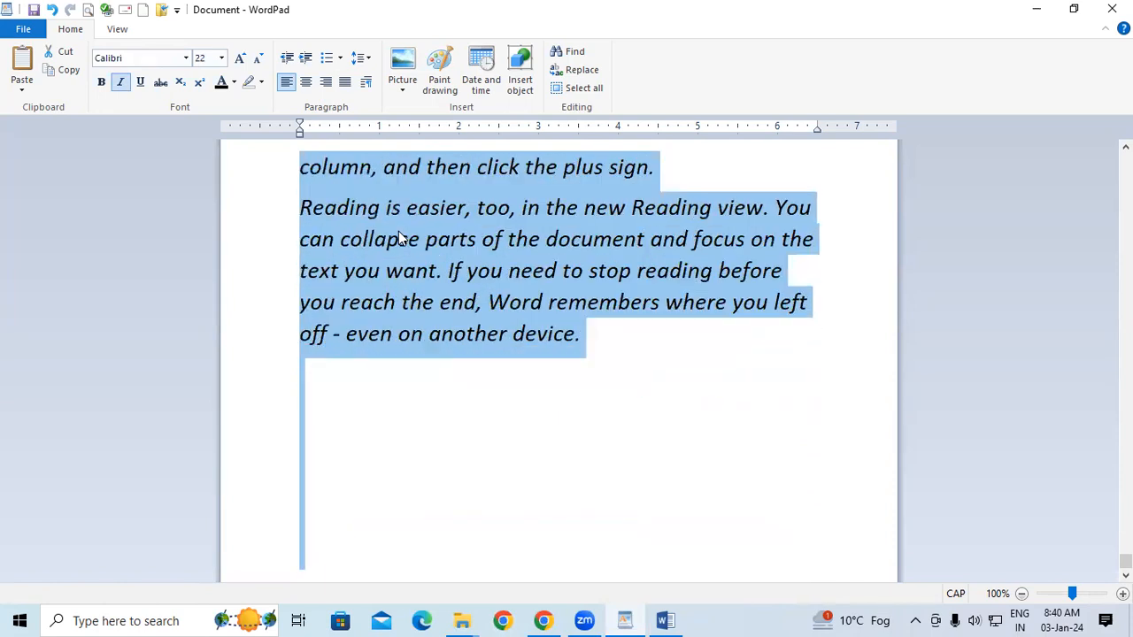
key("ctrl+shift+period")
key("ctrl+shift+period")
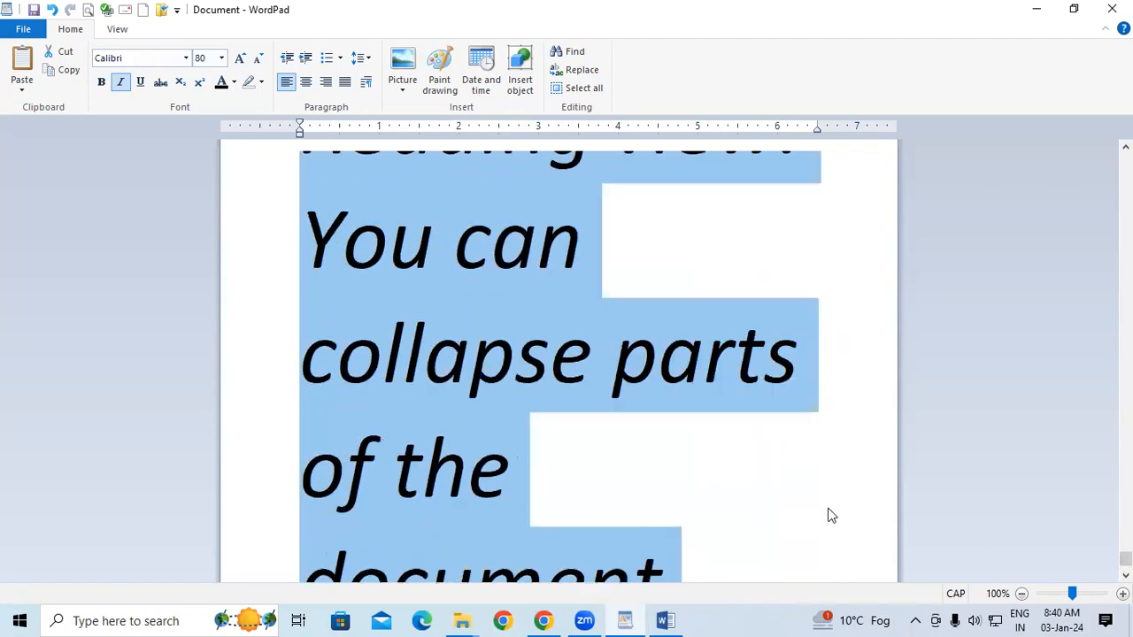
scroll(796, 460, "up", 3)
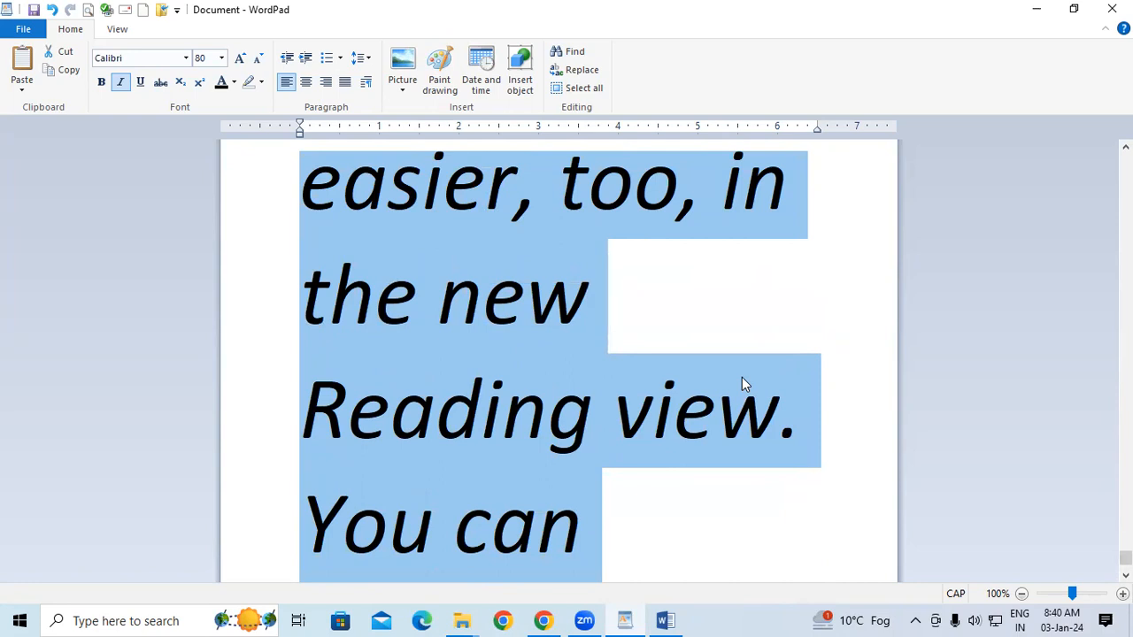
Remove the italic formatting from the selected text
key("ctrl+i")
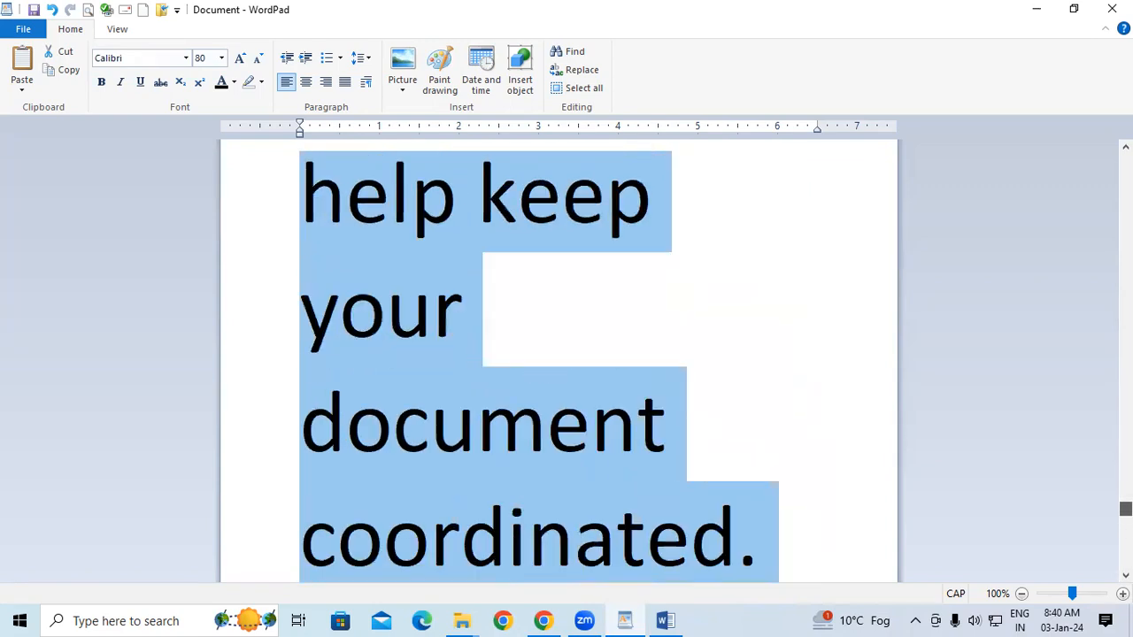
left_click_drag(1126, 509, 1126, 505)
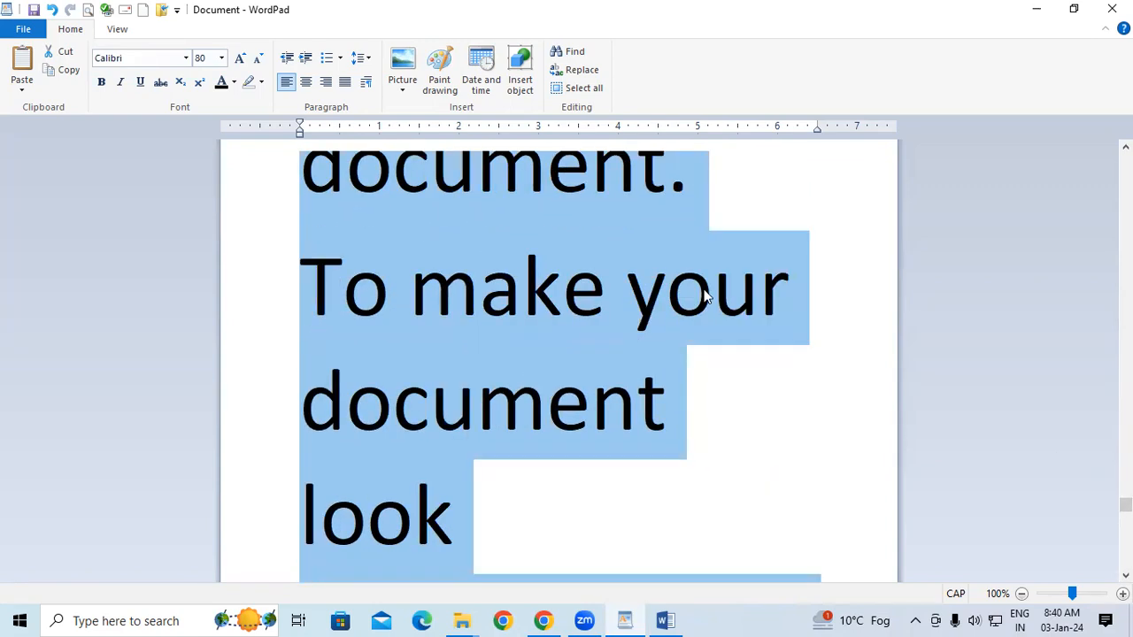
key("ctrl+i")
key("ctrl+i")
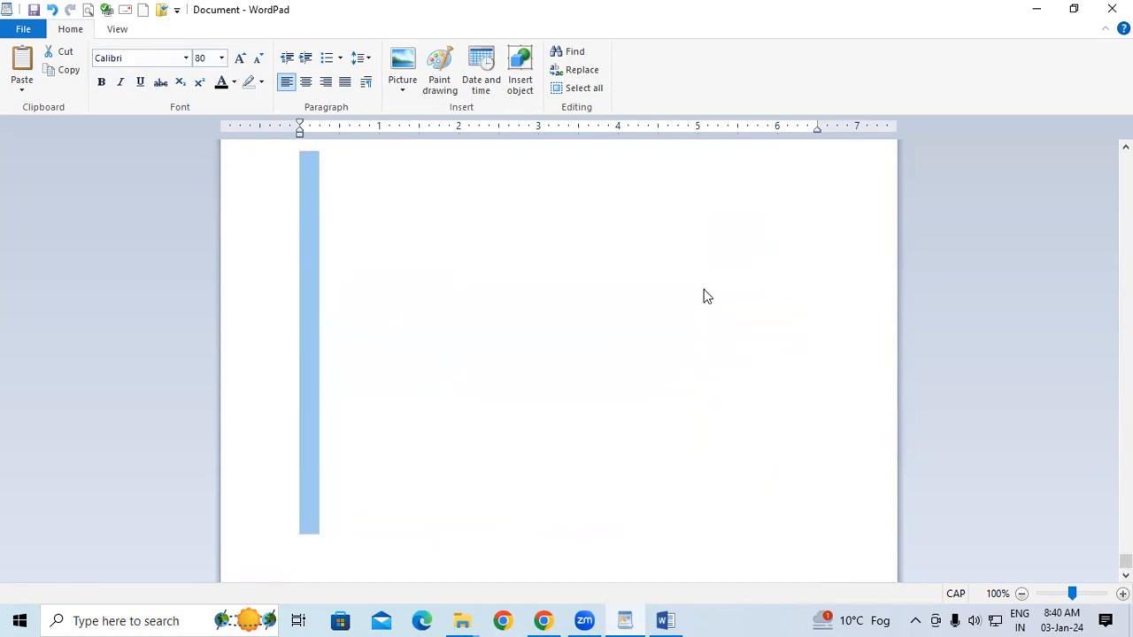
Reduce the selected text's font size step by step to 20
left_click_drag(1126, 561, 1126, 160)
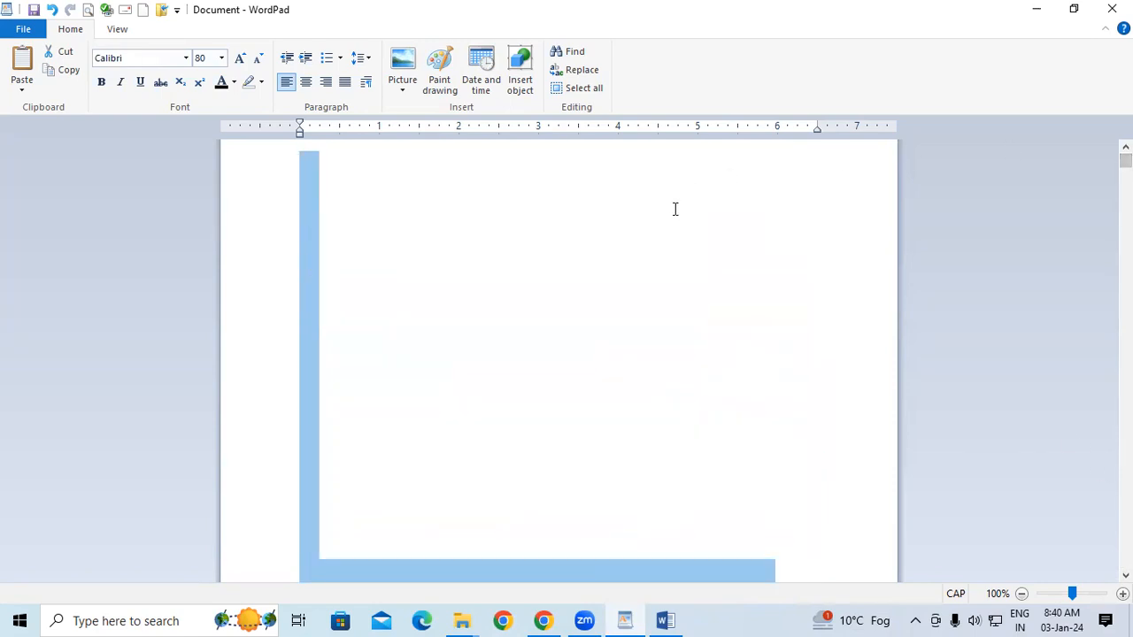
key("ctrl+shift+comma")
key("ctrl+shift+comma")
key("ctrl+shift+comma")
key("ctrl+shift+comma")
key("ctrl+shift+comma")
key("ctrl+shift+comma")
key("ctrl+shift+comma")
key("ctrl+shift+comma")
key("ctrl+shift+comma")
key("ctrl+shift+comma")
key("ctrl+shift+comma")
key("ctrl+shift+comma")
key("ctrl+shift+comma")
key("ctrl+shift+comma")
key("ctrl+shift+comma")
key("ctrl+shift+comma")
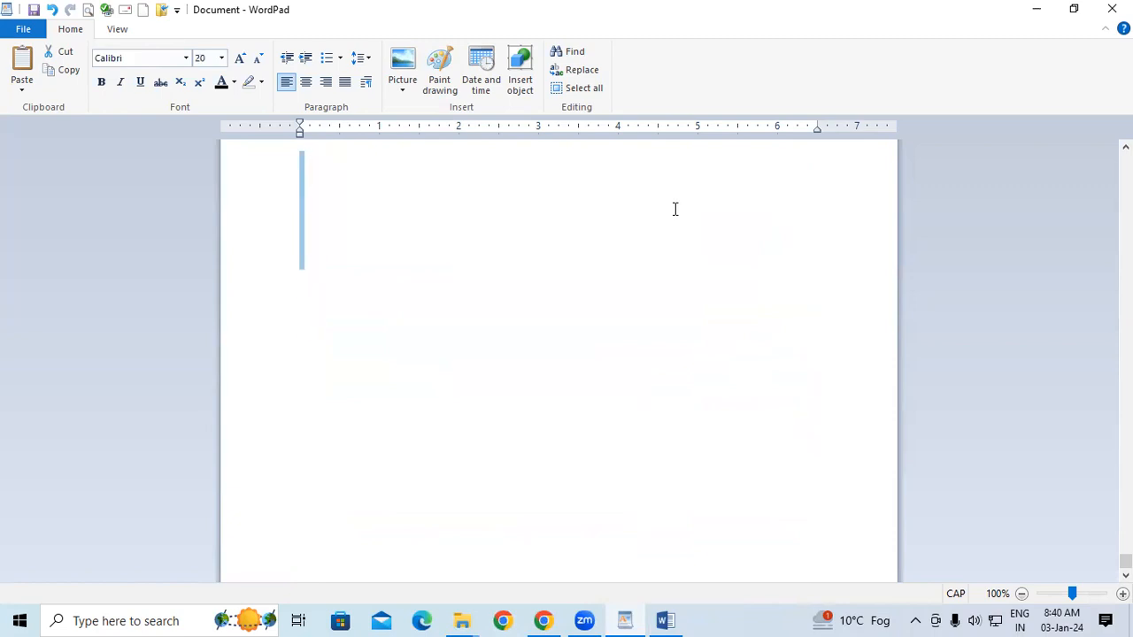
Reduce the selected text's font size step by step to 1
key("ctrl+shift+comma")
key("ctrl+shift+comma")
key("ctrl+shift+comma")
key("ctrl+shift+comma")
key("ctrl+shift+comma")
key("ctrl+shift+comma")
key("ctrl+shift+comma")
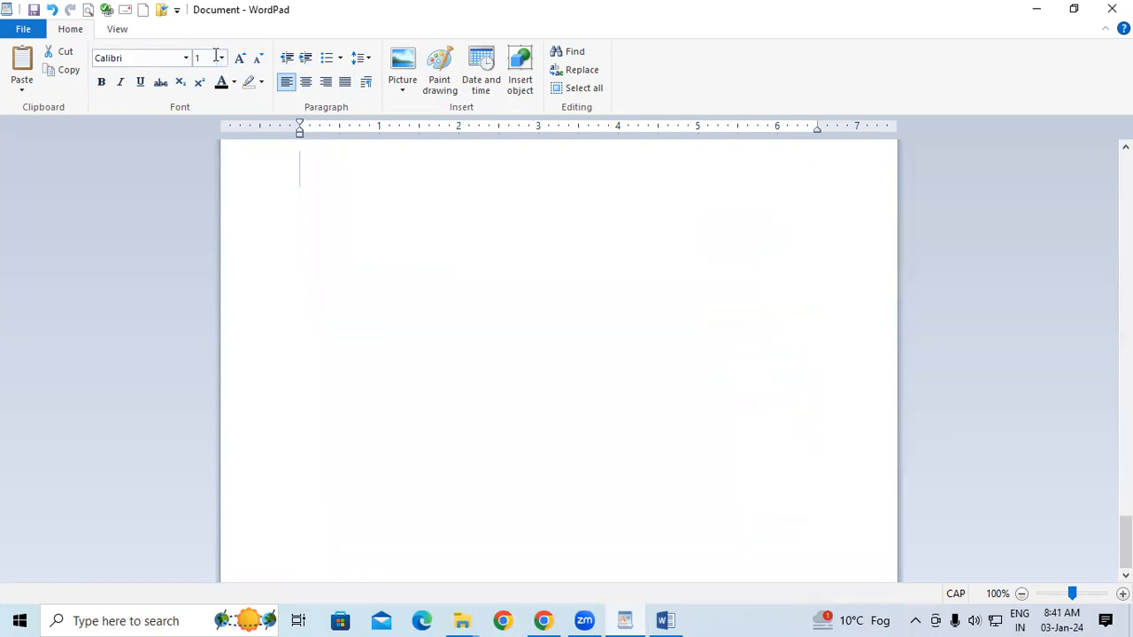
Enlarge the selected text step by step to font size 80
left_click(243, 62)
left_click(243, 62)
left_click(240, 60)
left_click(240, 60)
left_click(241, 60)
left_click(241, 60)
left_click(241, 60)
left_click(241, 60)
left_click(241, 60)
left_click(241, 60)
left_click(241, 60)
left_click(241, 60)
left_click(241, 60)
left_click(241, 60)
left_click(241, 60)
left_click(241, 60)
left_click(241, 60)
left_click(241, 60)
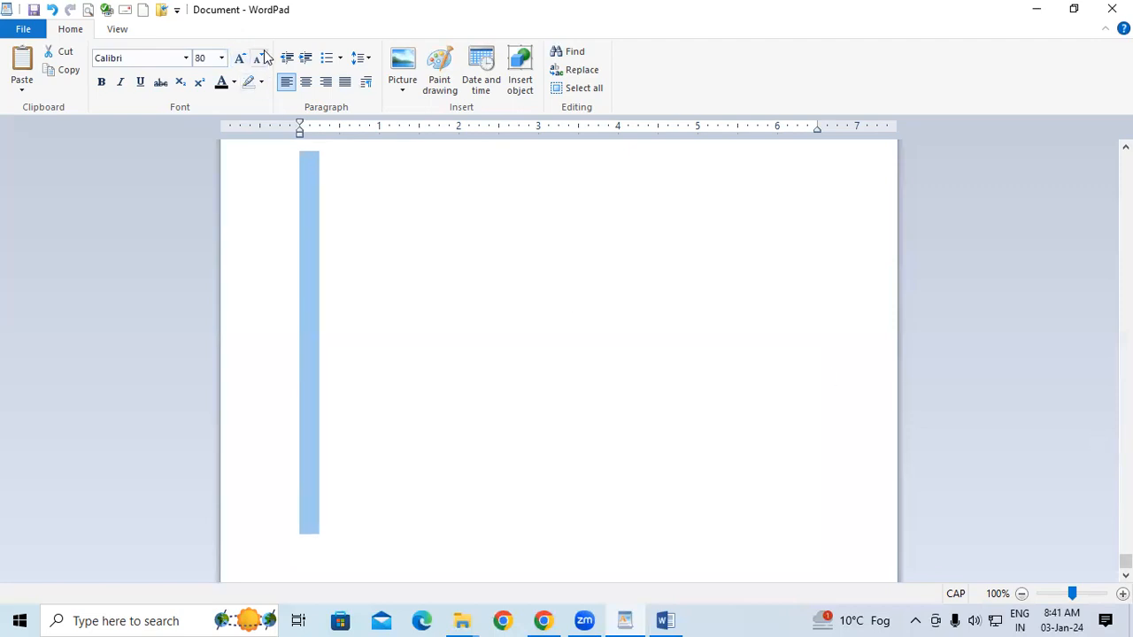
Reduce the selected text's font size step by step to 28 and clear the selection
left_click(259, 58)
left_click(259, 58)
left_click(259, 58)
left_click(260, 58)
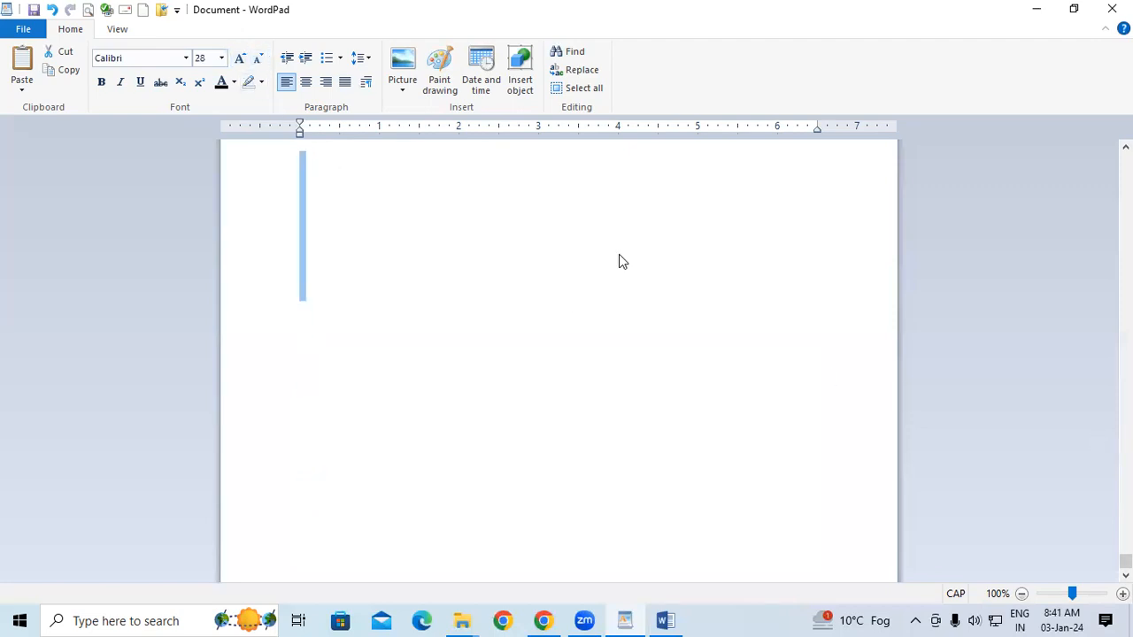
scroll(578, 446, "up", 10)
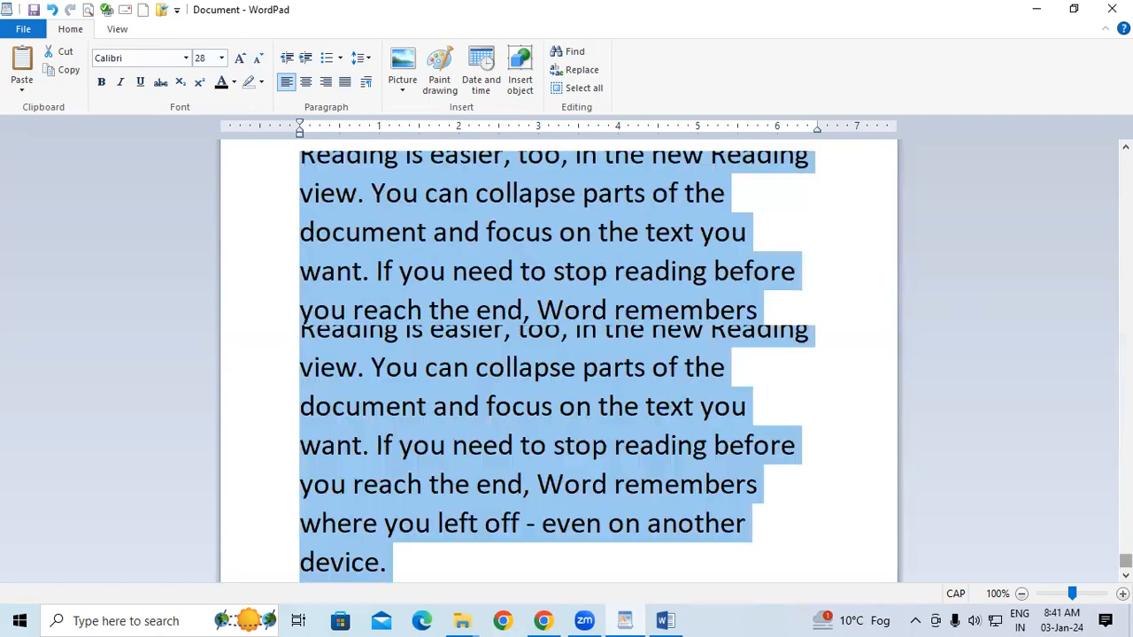
left_click(578, 446)
Enlarge only the word "document" in "To make your document look" at the start of the document step by step to font size 72
scroll(625, 382, "down", 6)
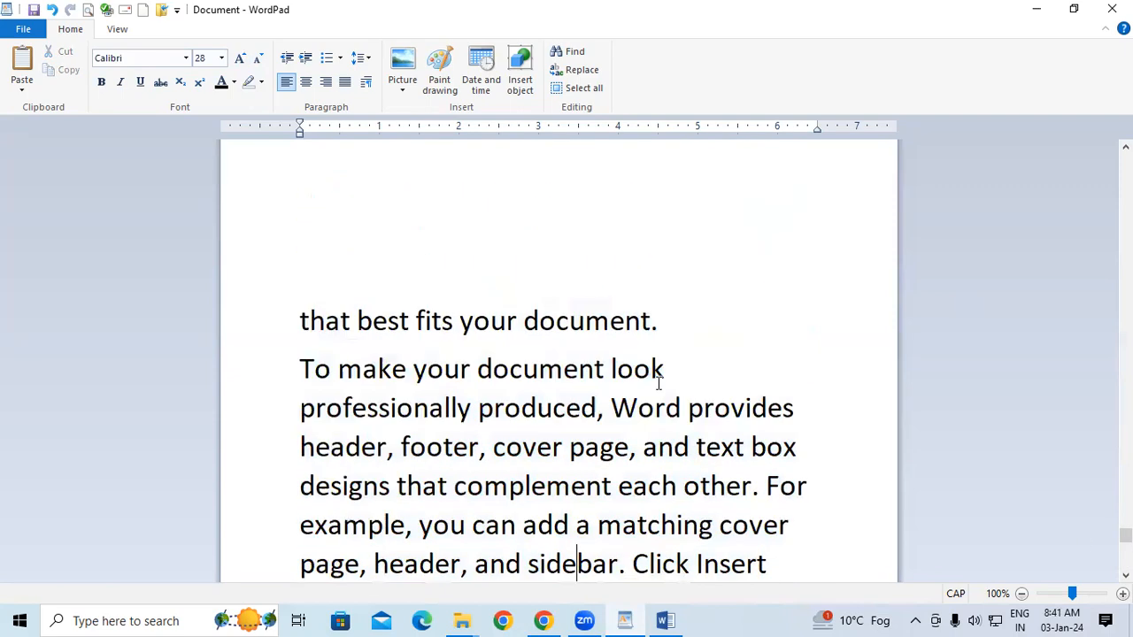
scroll(468, 374, "up", 5)
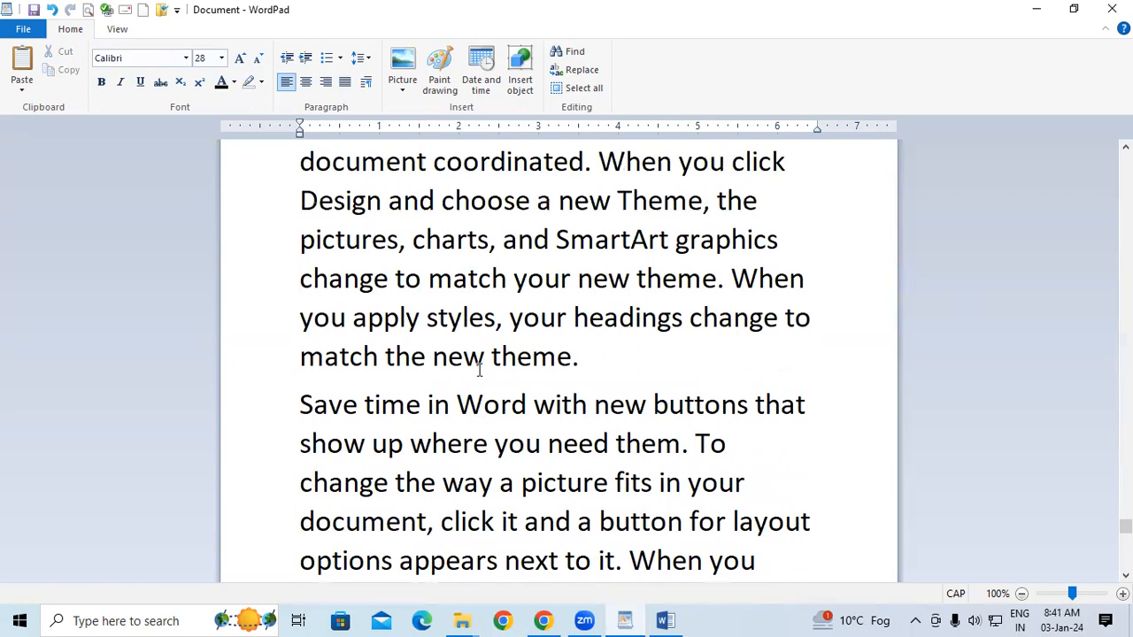
scroll(786, 364, "down", 8)
left_click_drag(1125, 518, 1126, 161)
left_click(337, 429)
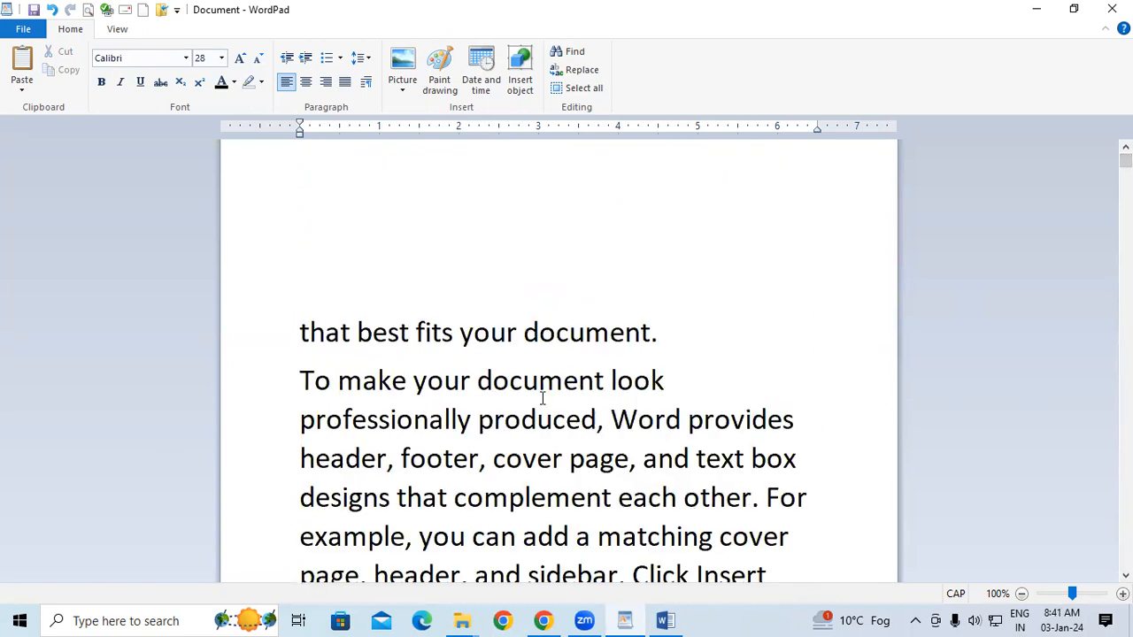
left_click(480, 381)
left_click_drag(479, 380, 607, 382)
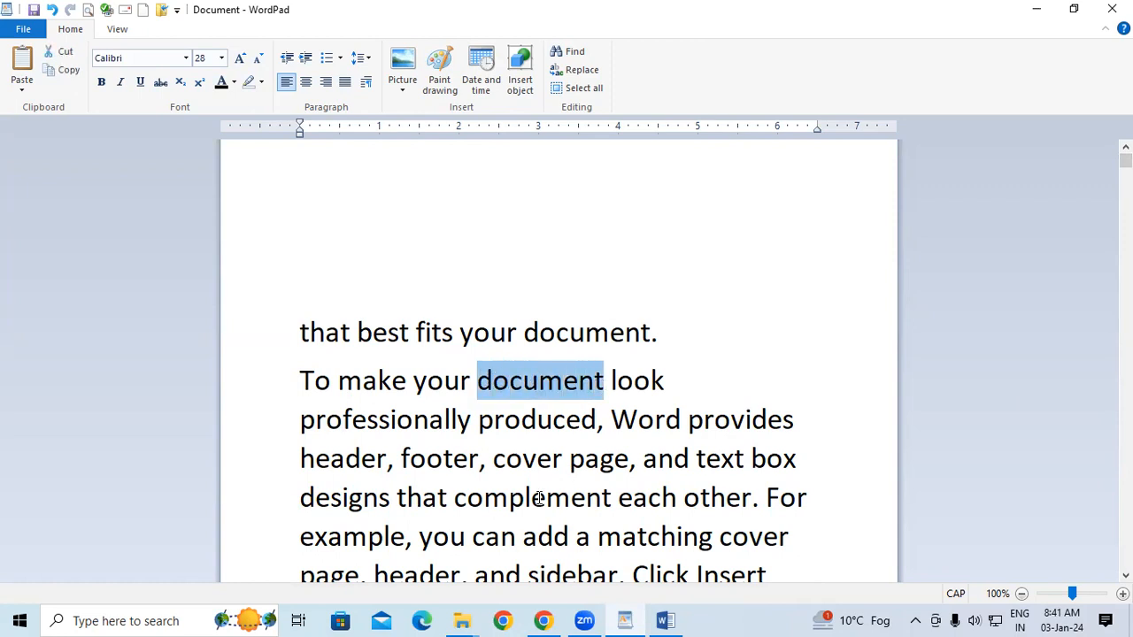
key("ctrl+bracketright")
key("ctrl+bracketright")
key("ctrl+bracketright")
key("ctrl+bracketright")
key("ctrl+bracketright")
key("ctrl+bracketright")
key("ctrl+bracketright")
key("ctrl+bracketright")
key("ctrl+bracketright")
key("ctrl+bracketright")
key("ctrl+bracketright")
key("ctrl+bracketright")
key("ctrl+bracketright")
key("ctrl+bracketright")
key("ctrl+bracketright")
key("ctrl+bracketright")
key("ctrl+bracketright")
key("ctrl+bracketright")
key("ctrl+shift+period")
key("ctrl+shift+period")
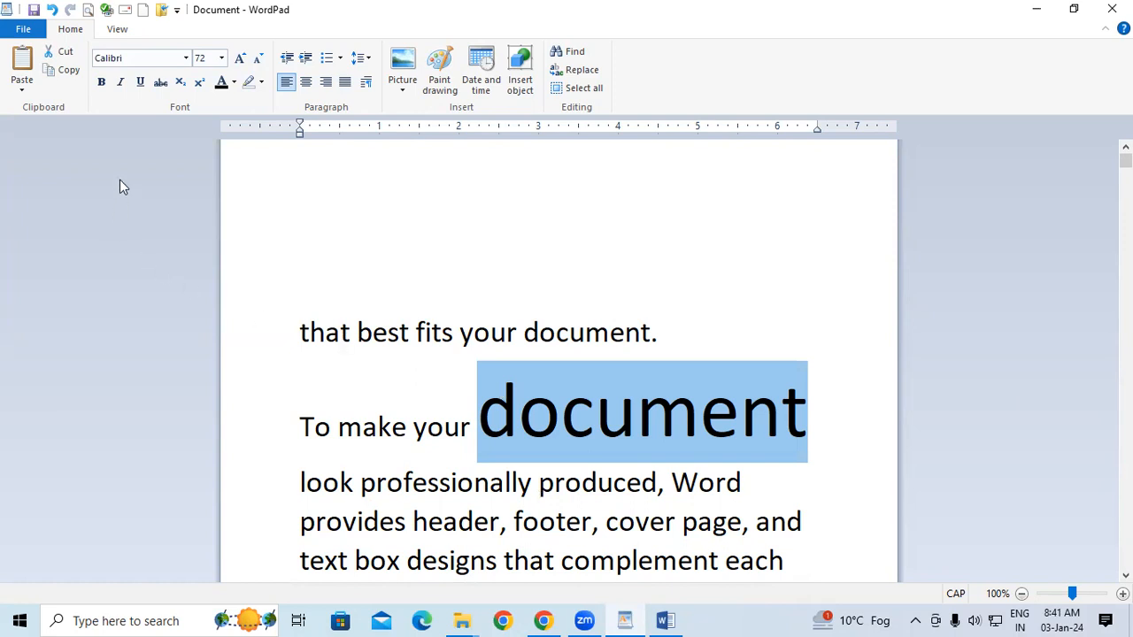
Underline the enlarged word "document" and color it red
left_click(140, 83)
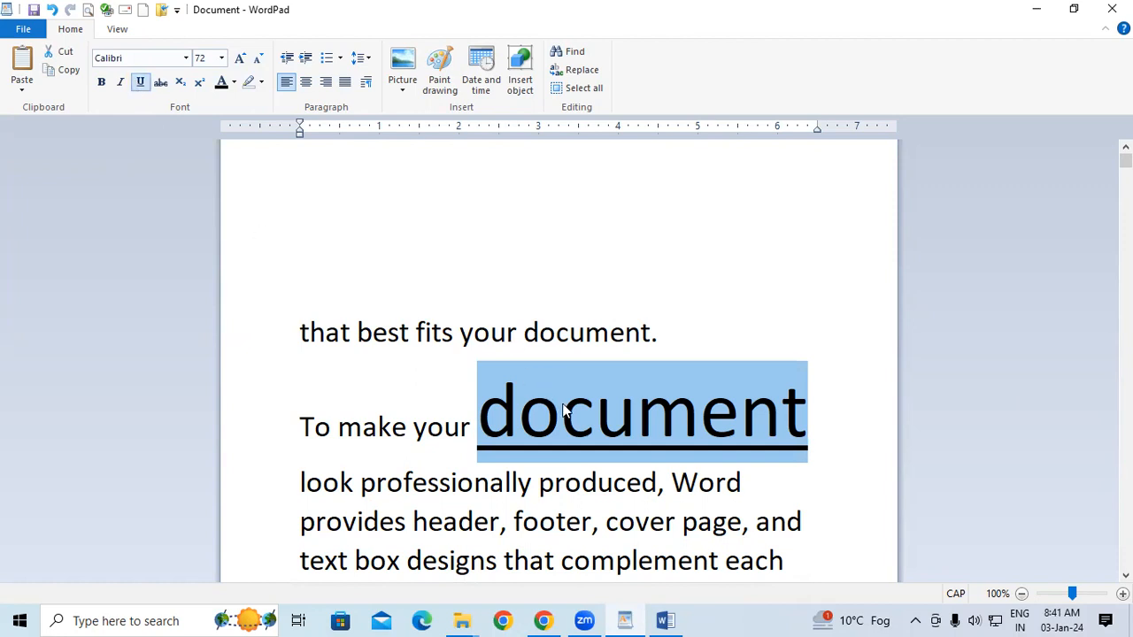
left_click(232, 84)
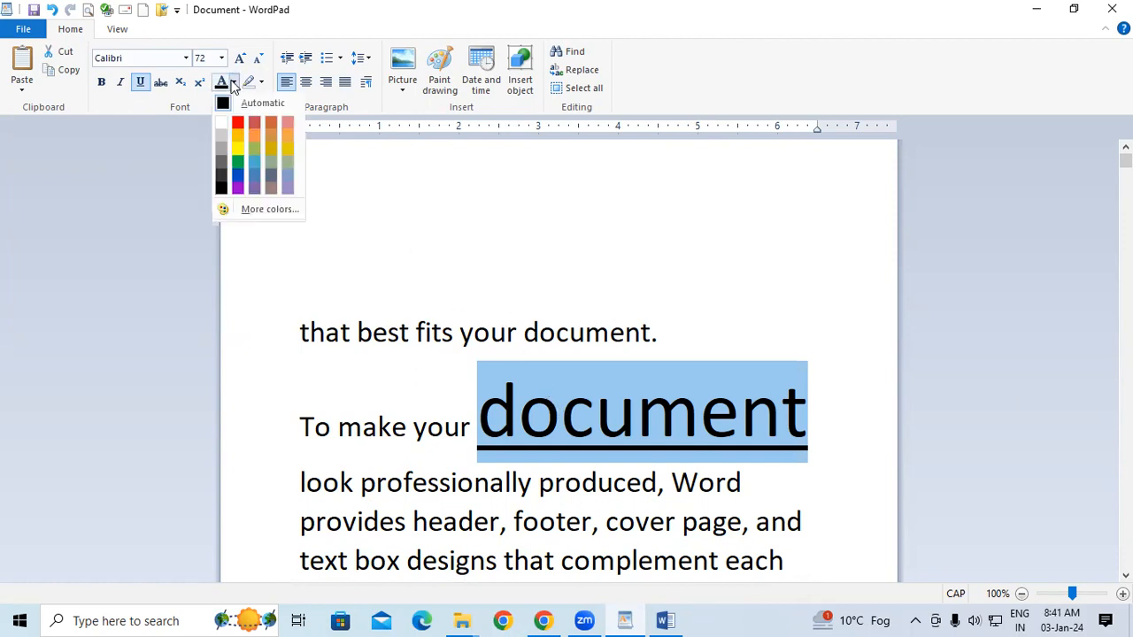
left_click(239, 123)
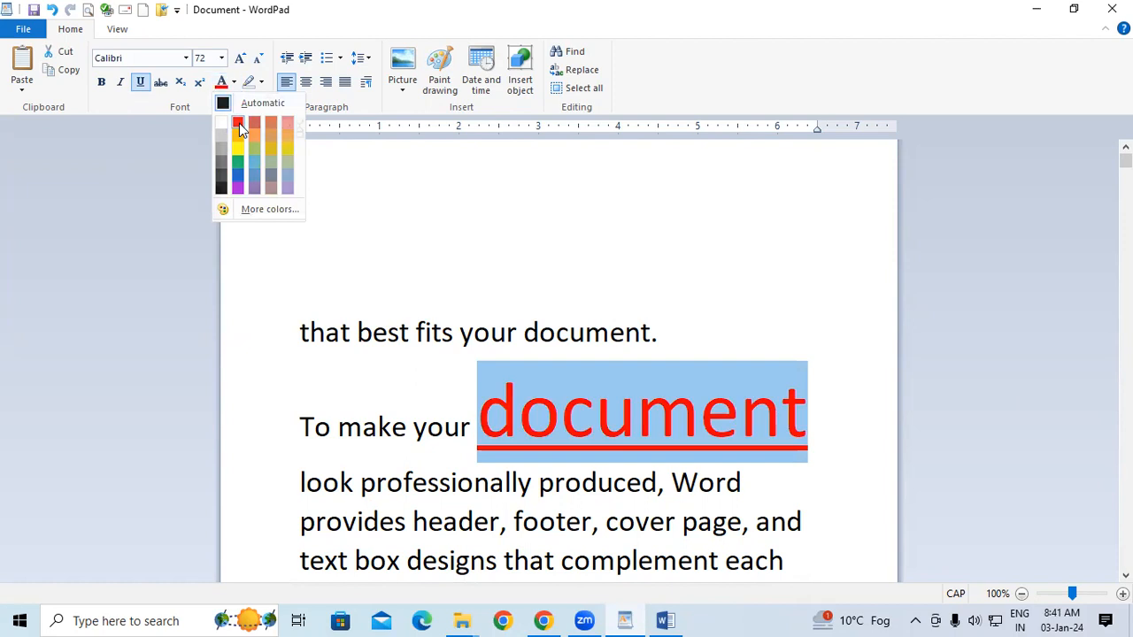
left_click(453, 485)
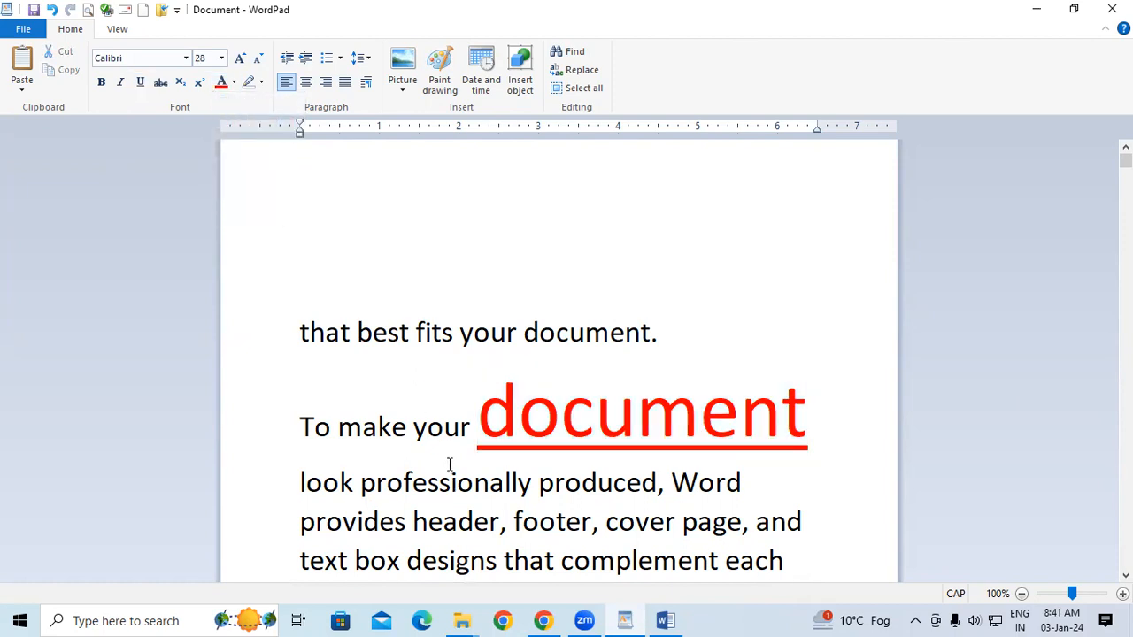
Change the enlarged word "document" to a blue font color
left_click_drag(483, 409, 809, 426)
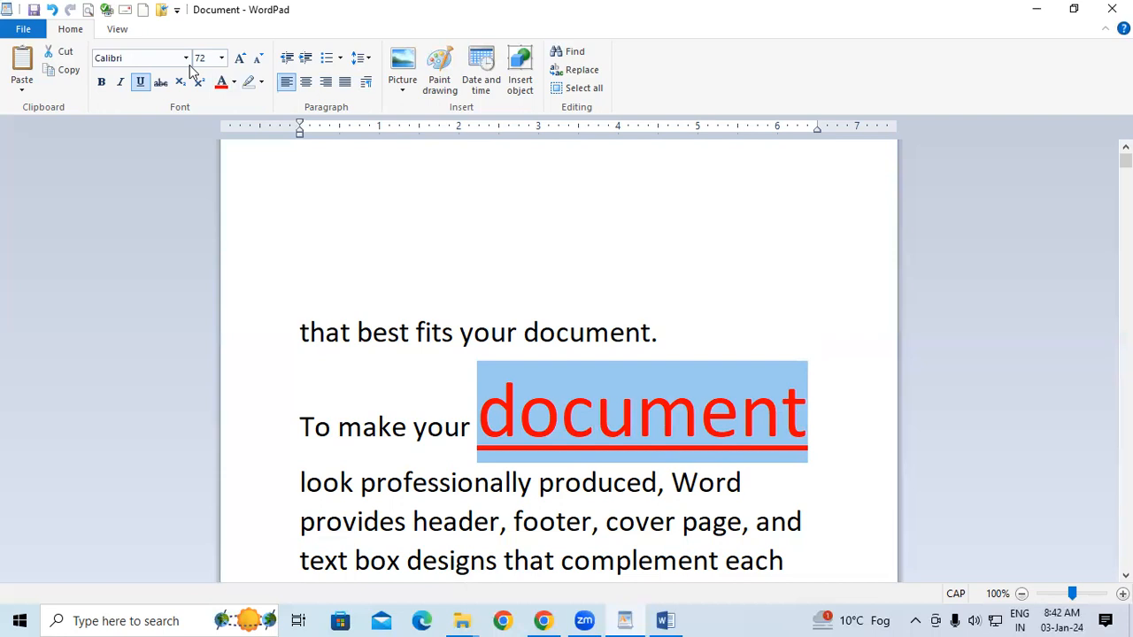
left_click(234, 83)
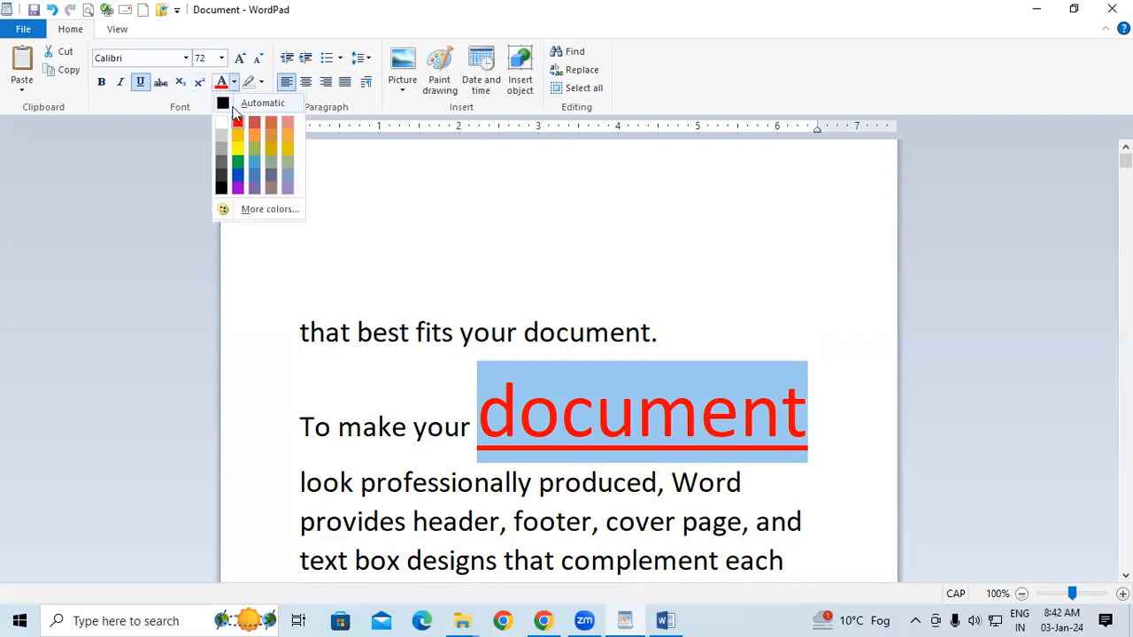
left_click(237, 180)
left_click(515, 522)
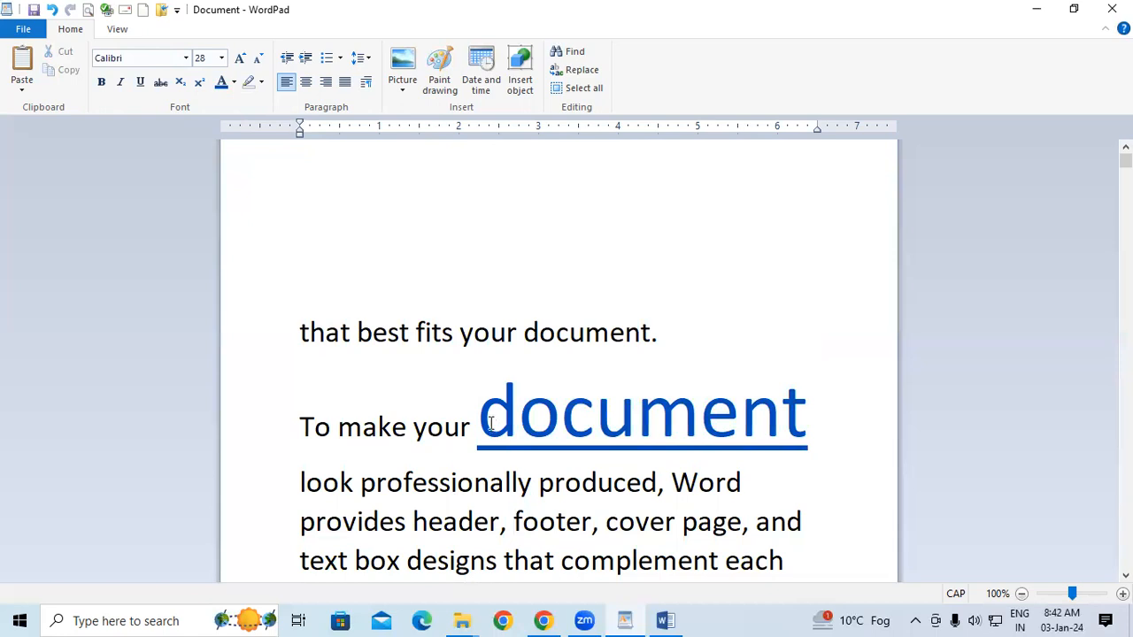
Color the enlarged word "document" red again and remove its underline
left_click_drag(479, 425, 808, 434)
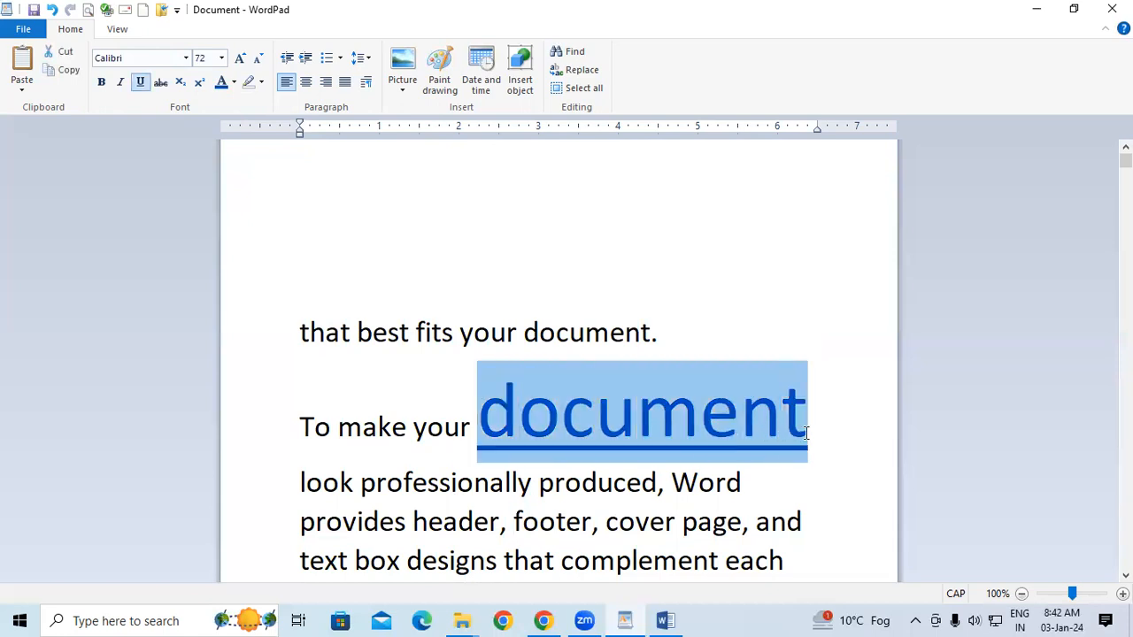
left_click(234, 82)
left_click(238, 125)
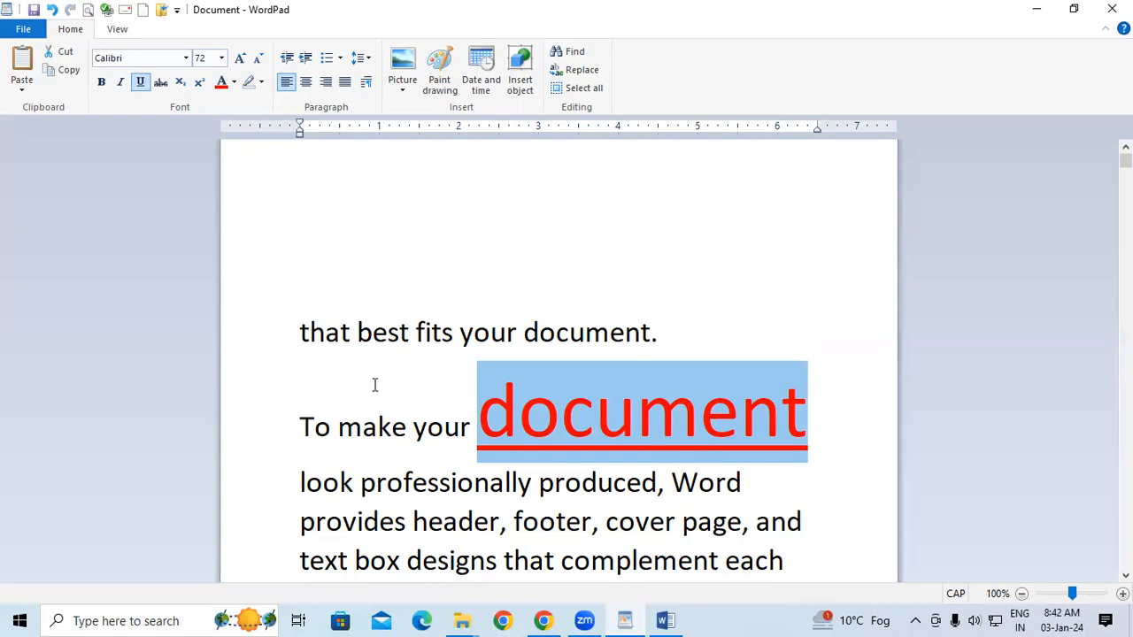
key("ctrl+u")
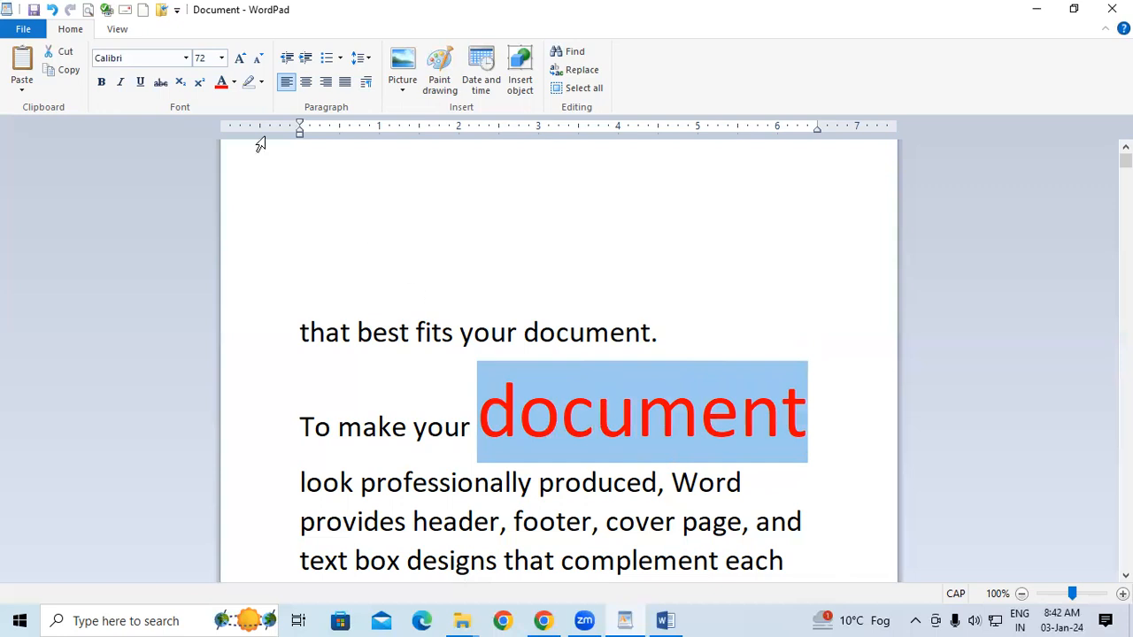
Apply strikethrough to the enlarged word "document"
left_click(161, 82)
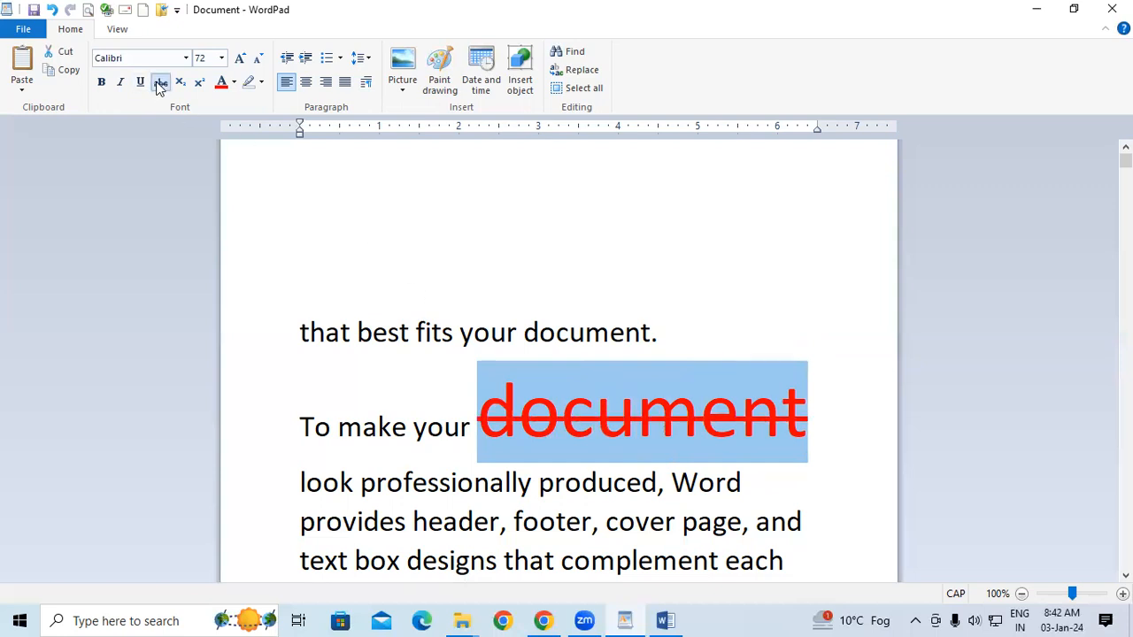
left_click(396, 498)
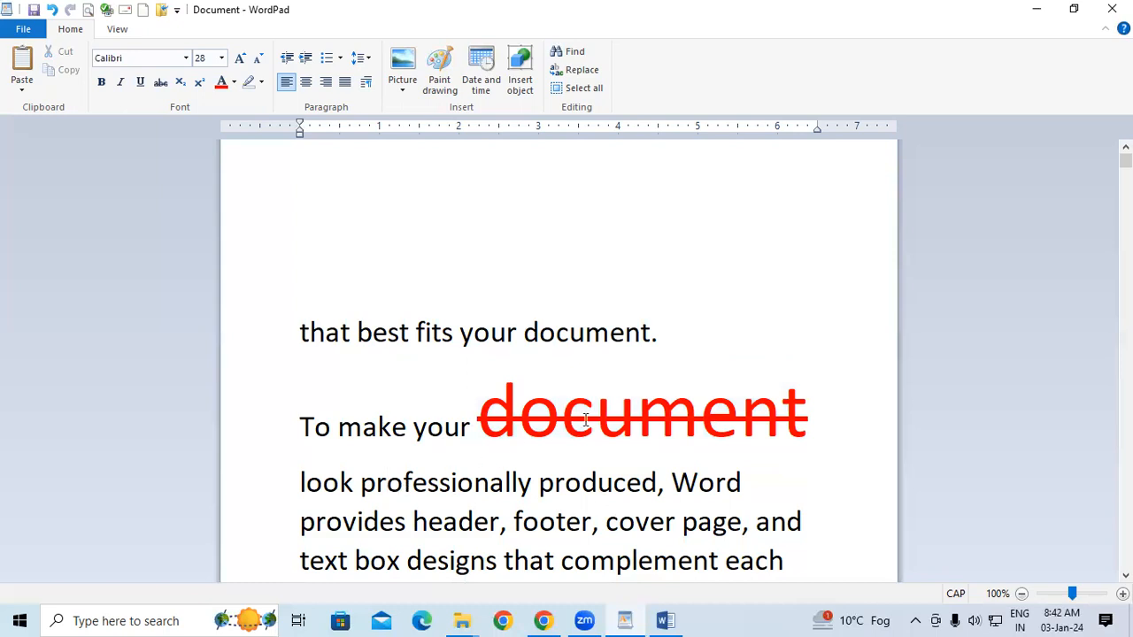
left_click_drag(476, 410, 804, 431)
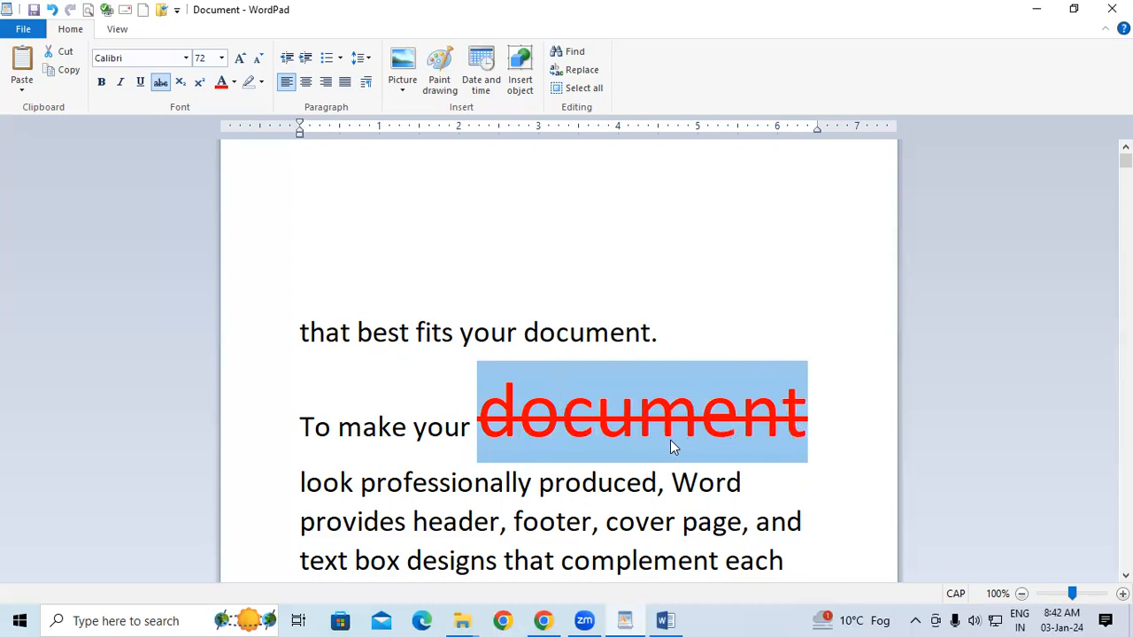
left_click(489, 513)
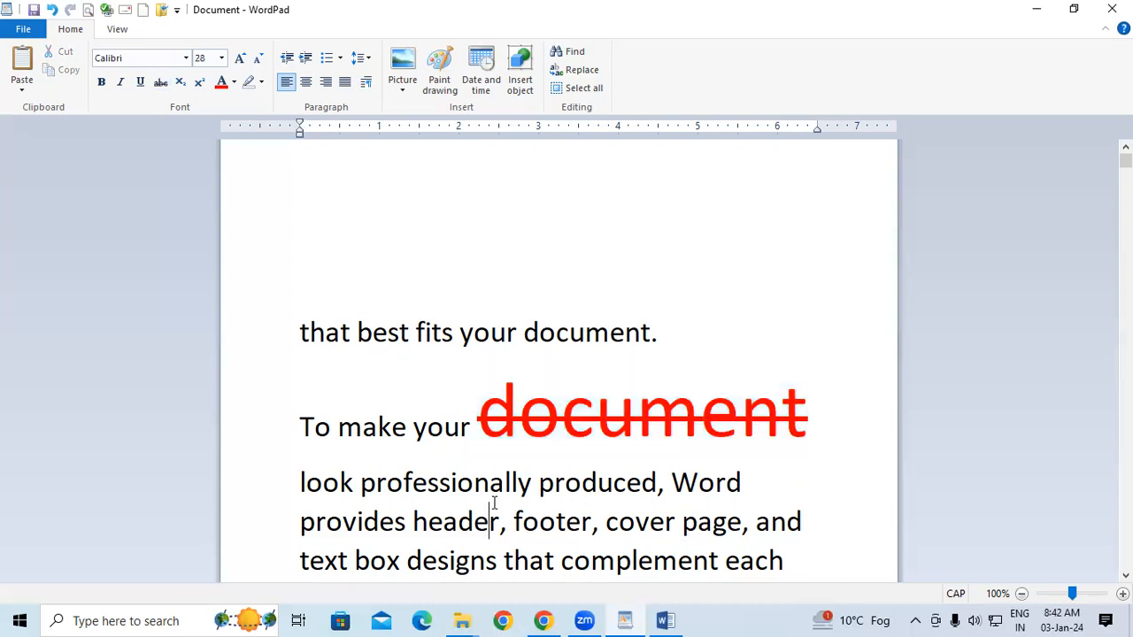
Strike through the passage from "look professionally produced" through "choose the elements"
scroll(494, 503, "down", 3)
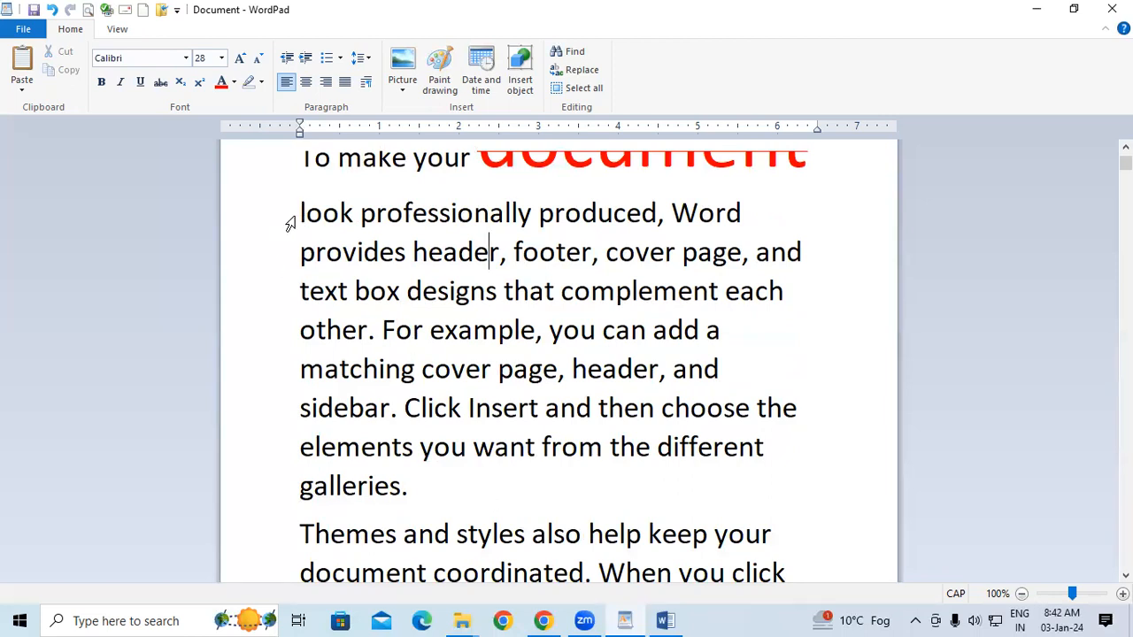
left_click_drag(301, 212, 813, 413)
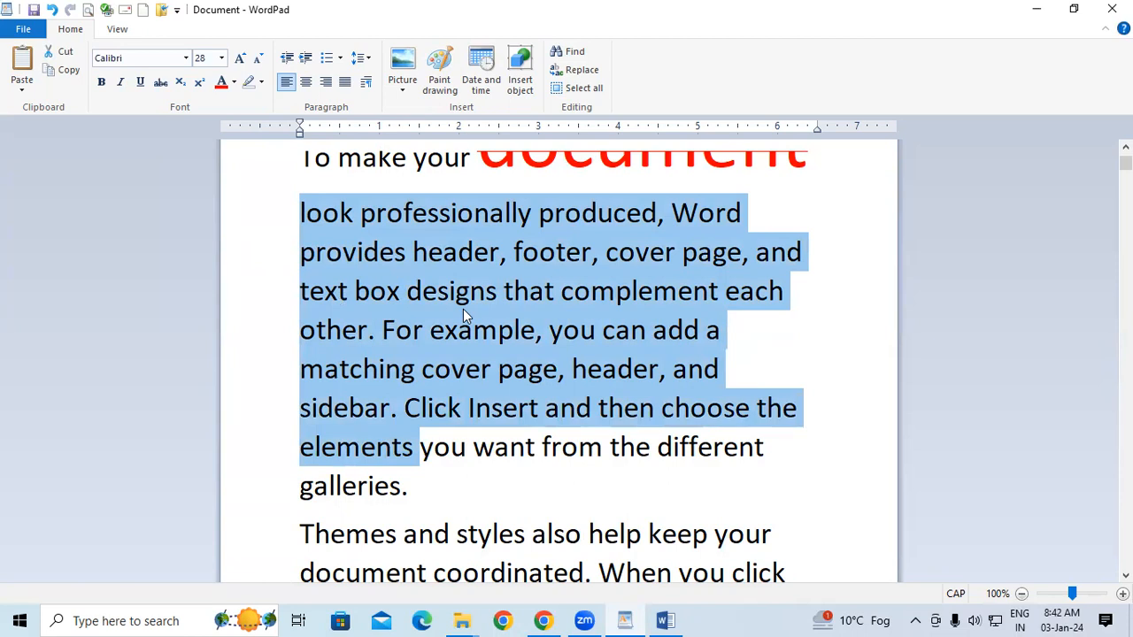
left_click(160, 81)
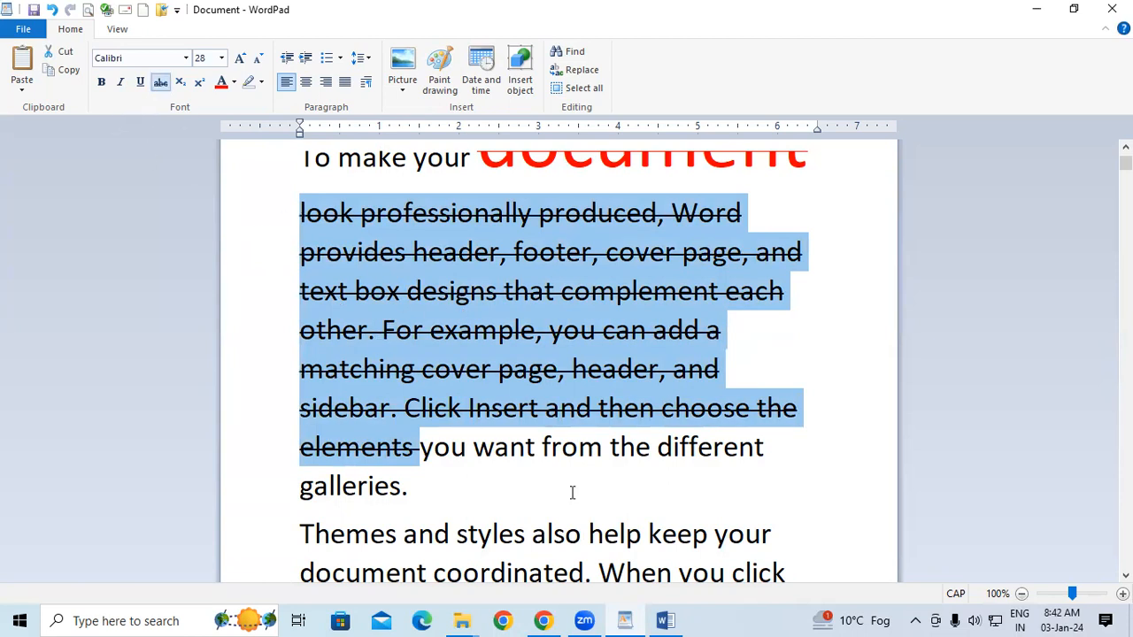
left_click(820, 465)
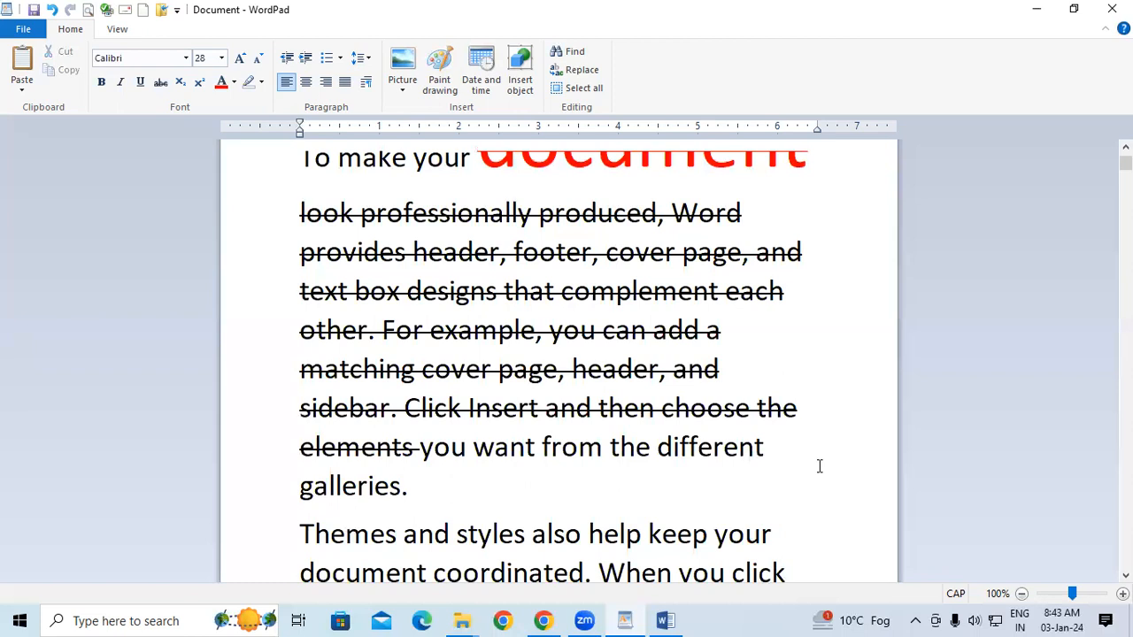
Strike through the line "Themes and styles also help keep your"
scroll(820, 465, "down", 5)
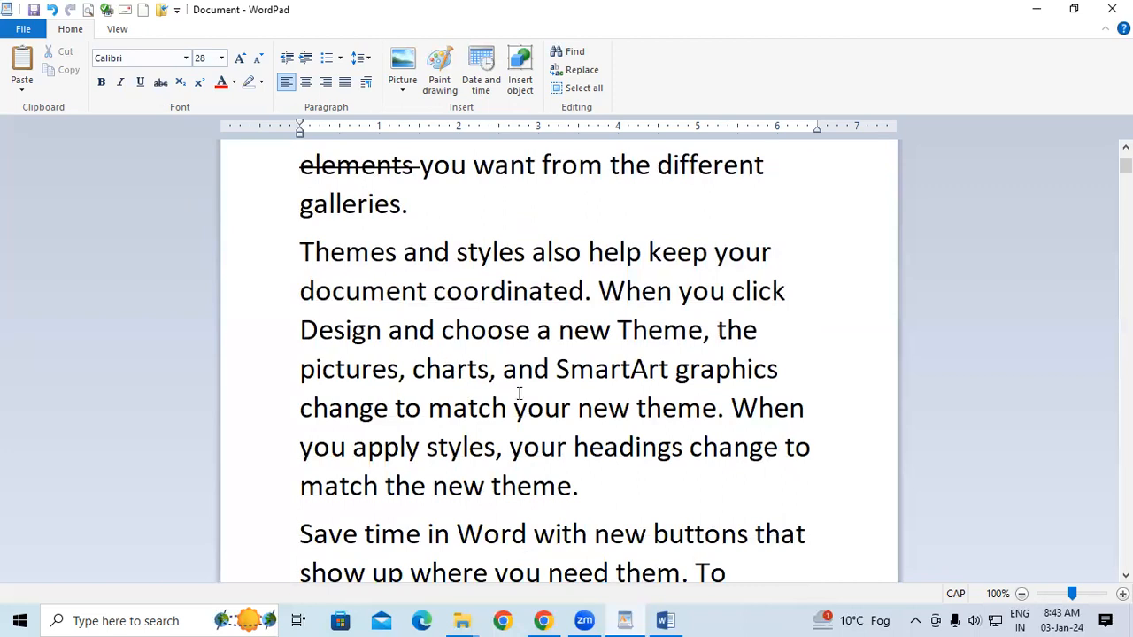
left_click(289, 256)
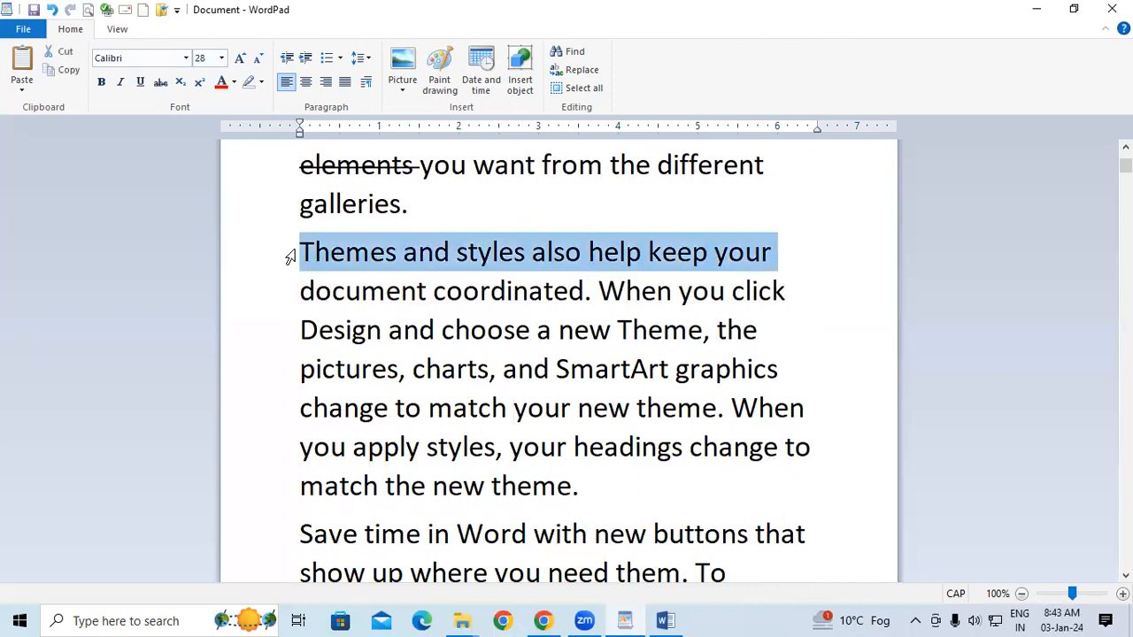
left_click(160, 82)
left_click(752, 484)
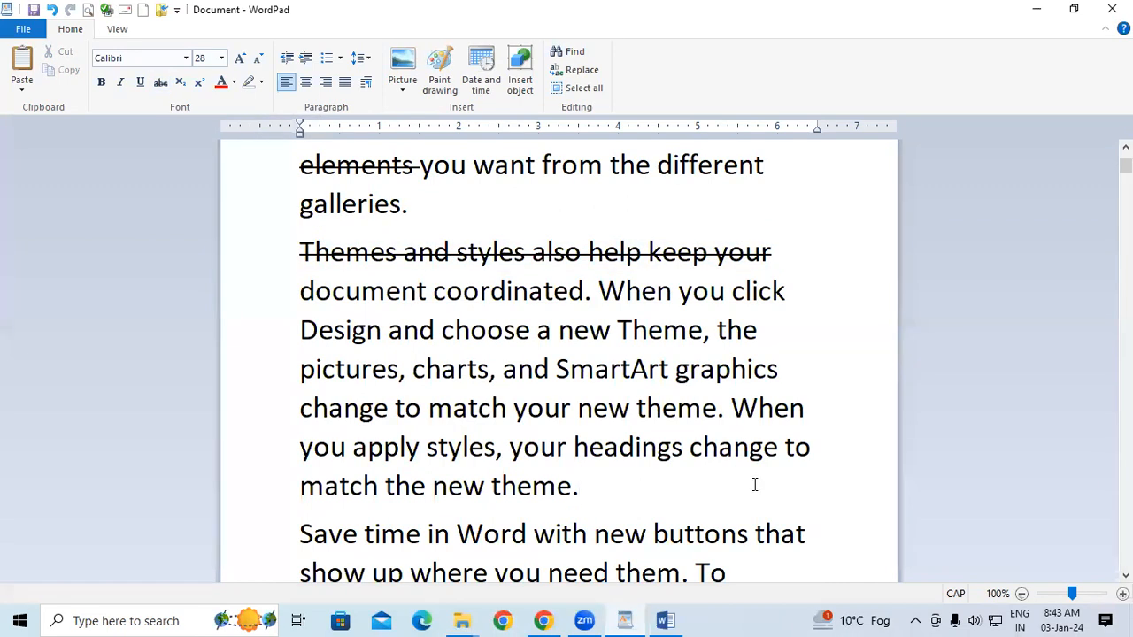
Remove the strikethrough from the passage "look professionally produced" through "choose the elements"
scroll(752, 482, "up", 2)
scroll(584, 416, "up", 2)
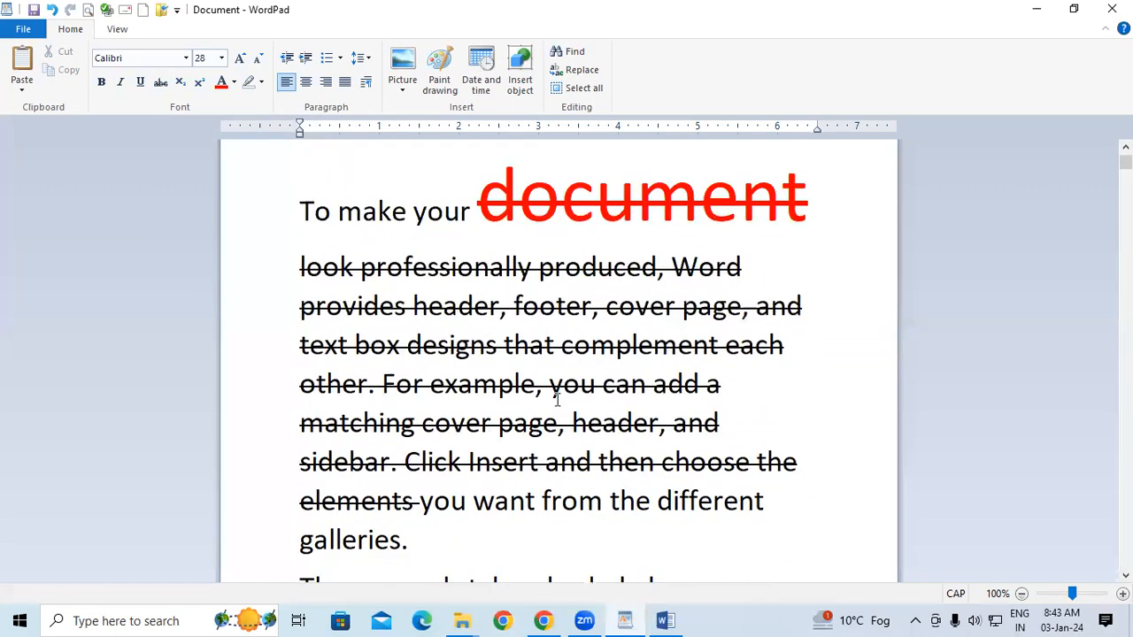
left_click(285, 271)
left_click(324, 345)
left_click_drag(301, 264, 423, 501)
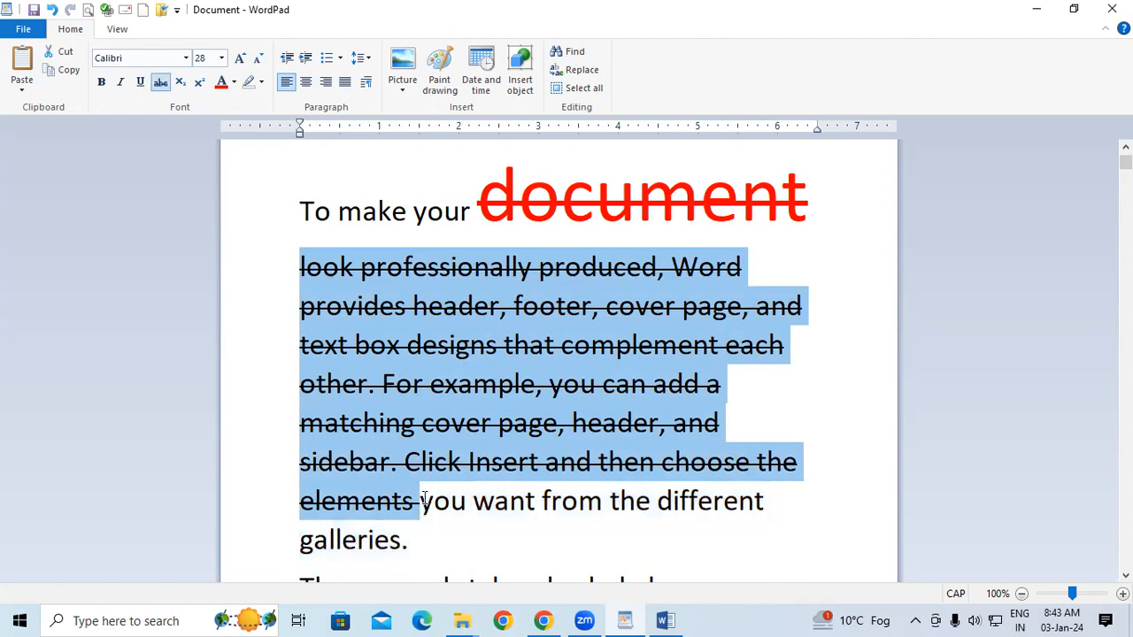
left_click(160, 81)
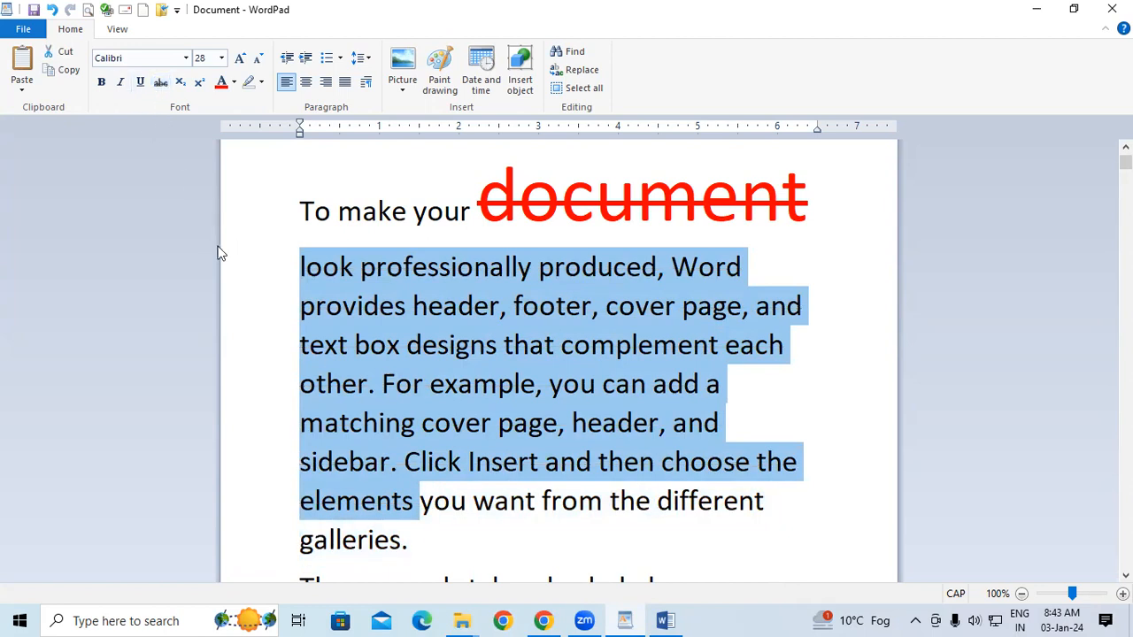
Remove the strikethrough from the line "Themes and styles also help keep your" and deselect it
scroll(430, 492, "down", 3)
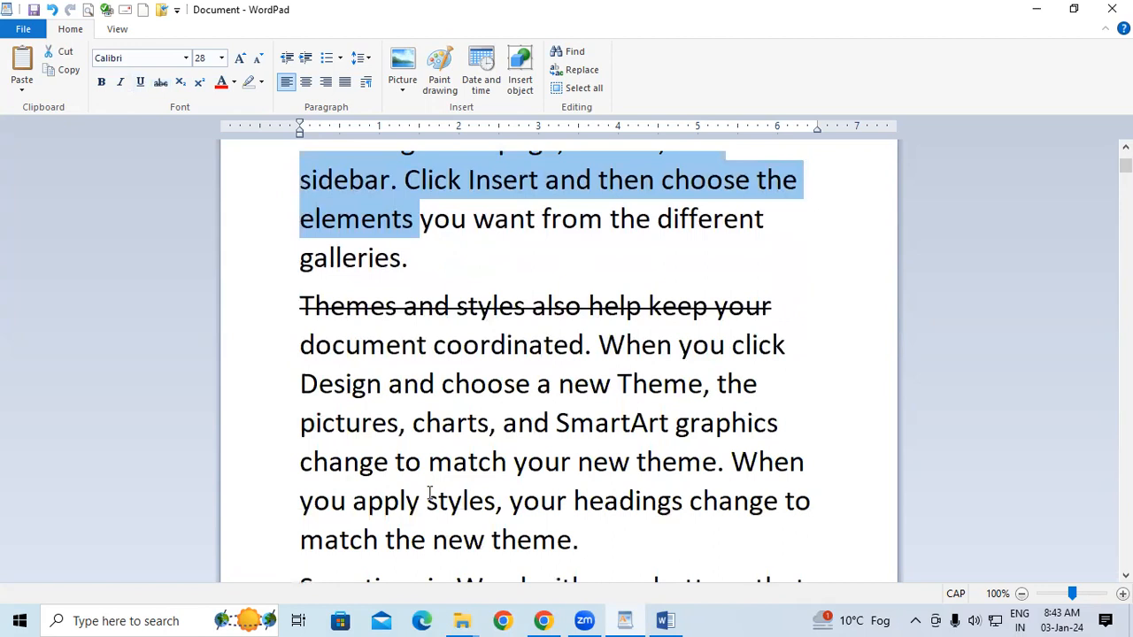
left_click(285, 307)
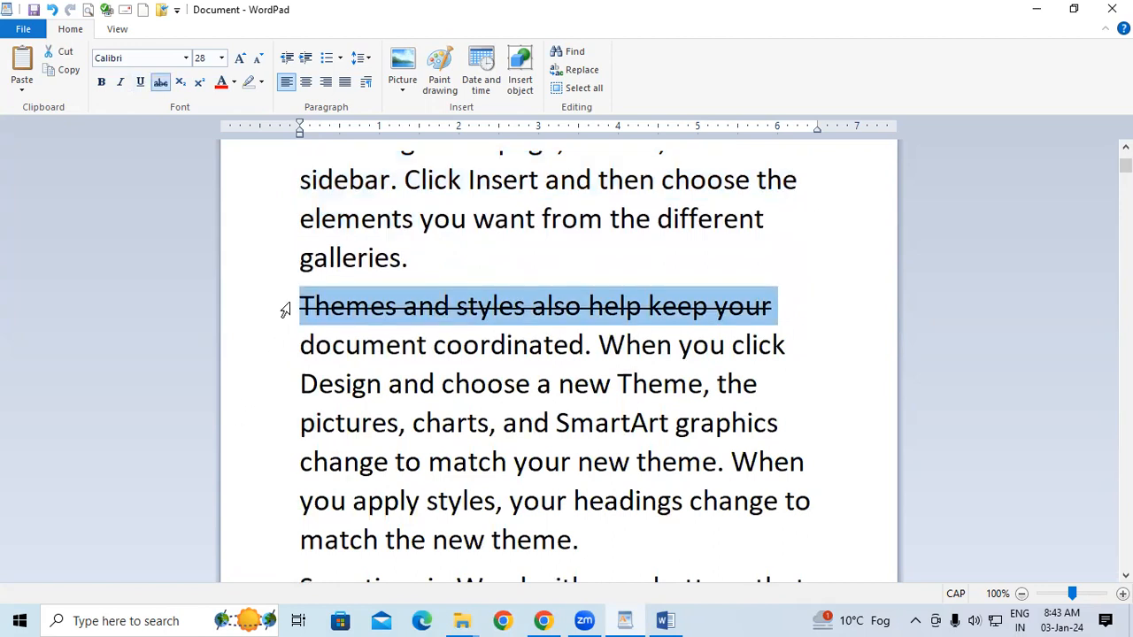
left_click(159, 83)
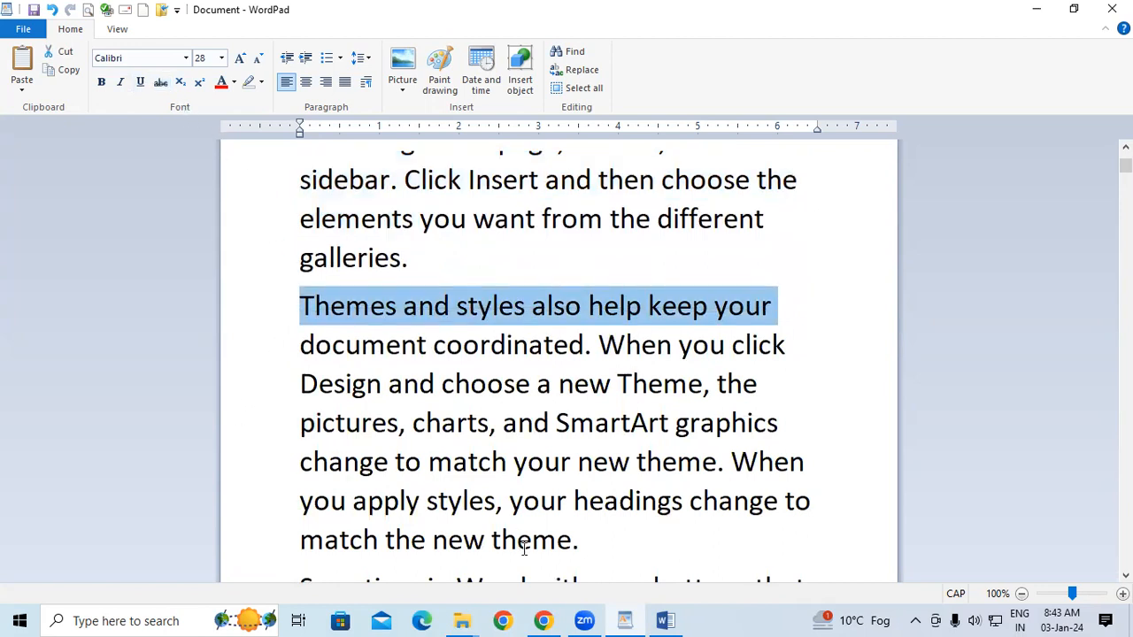
left_click(555, 536)
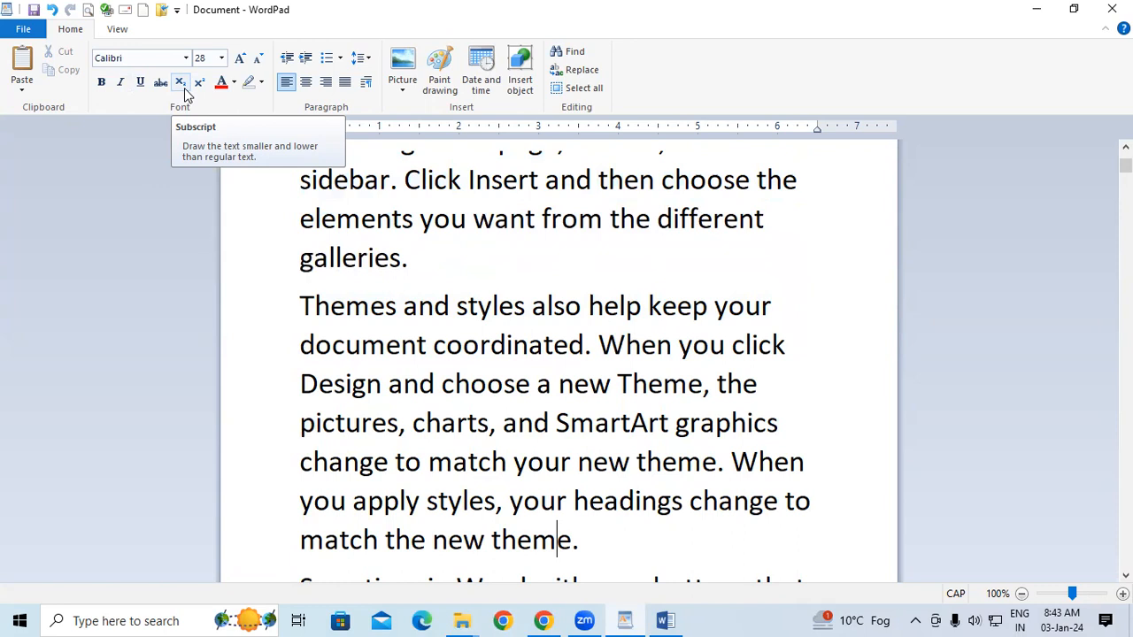
Delete all the document's text and start a new line in the empty document
left_click(369, 306)
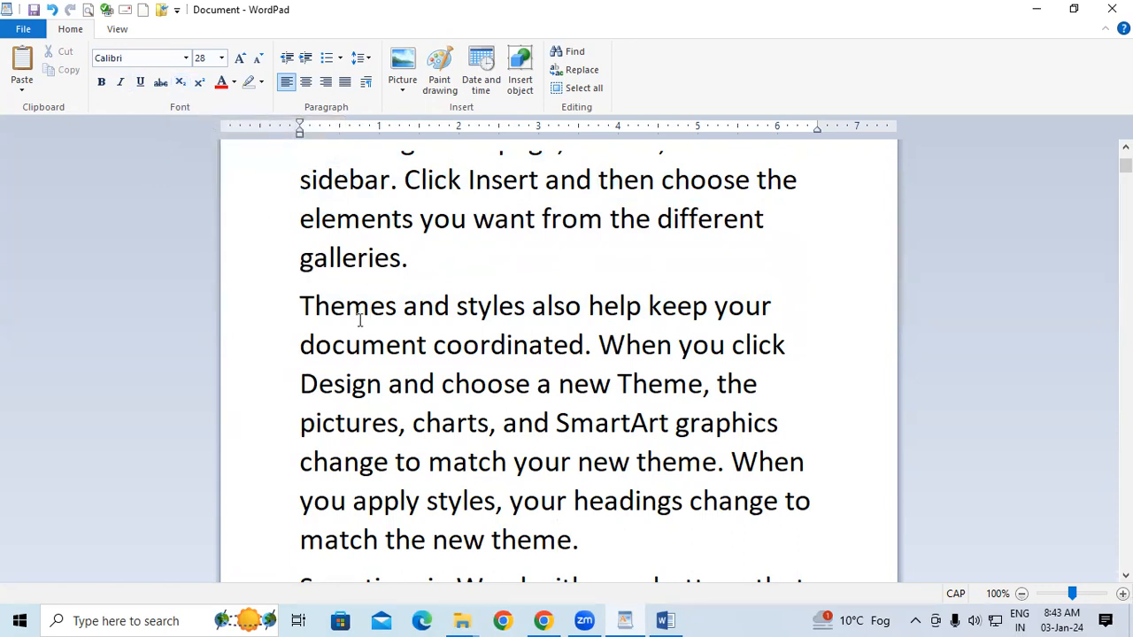
key("ctrl+a")
key("Delete")
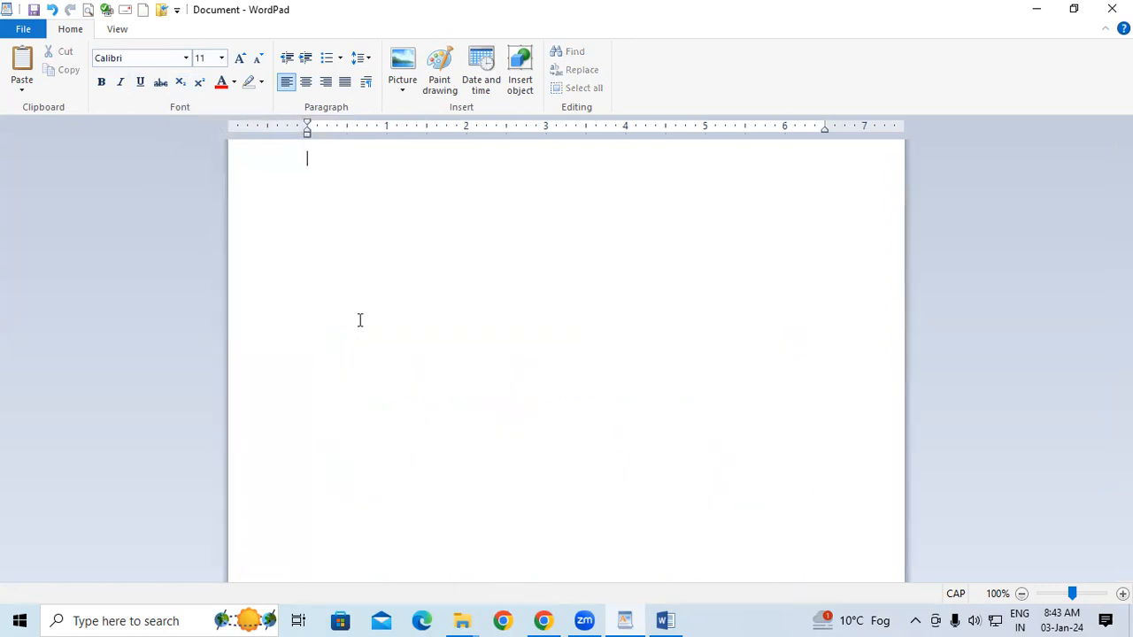
key("Return")
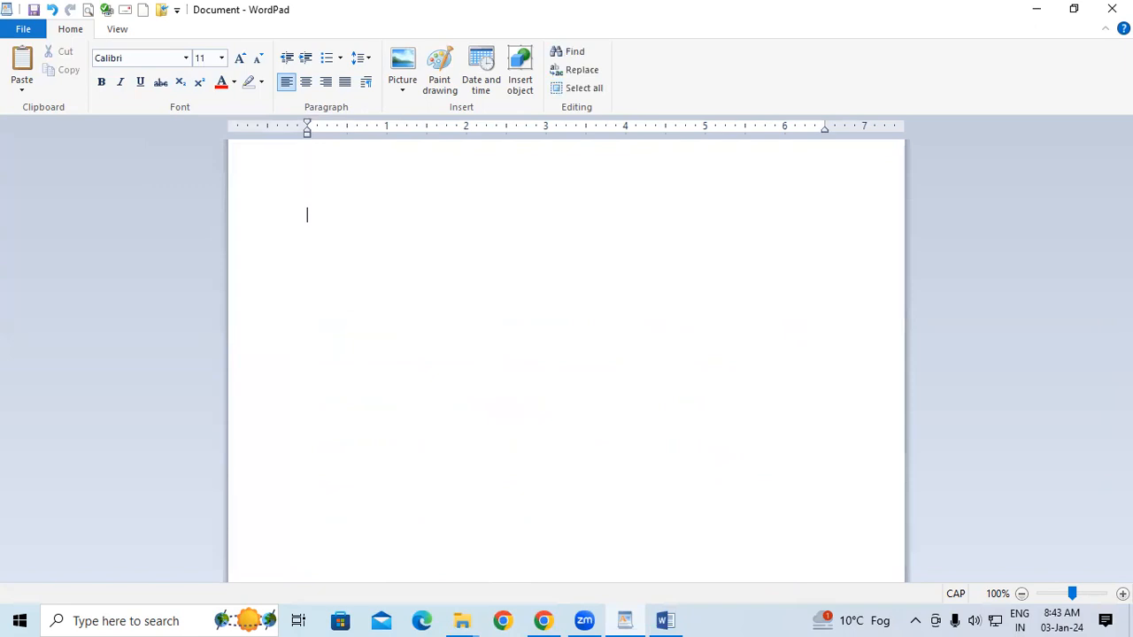
Increase the font size to 72 and enter the expression "(a+b)" in lowercase
key("ctrl+shift+period")
key("ctrl+shift+period")
key("ctrl+shift+period")
key("ctrl+shift+period")
key("ctrl+shift+period")
key("ctrl+shift+period")
key("ctrl+shift+period")
key("ctrl+shift+period")
key("ctrl+shift+period")
key("Caps_Lock")
type("a+b")
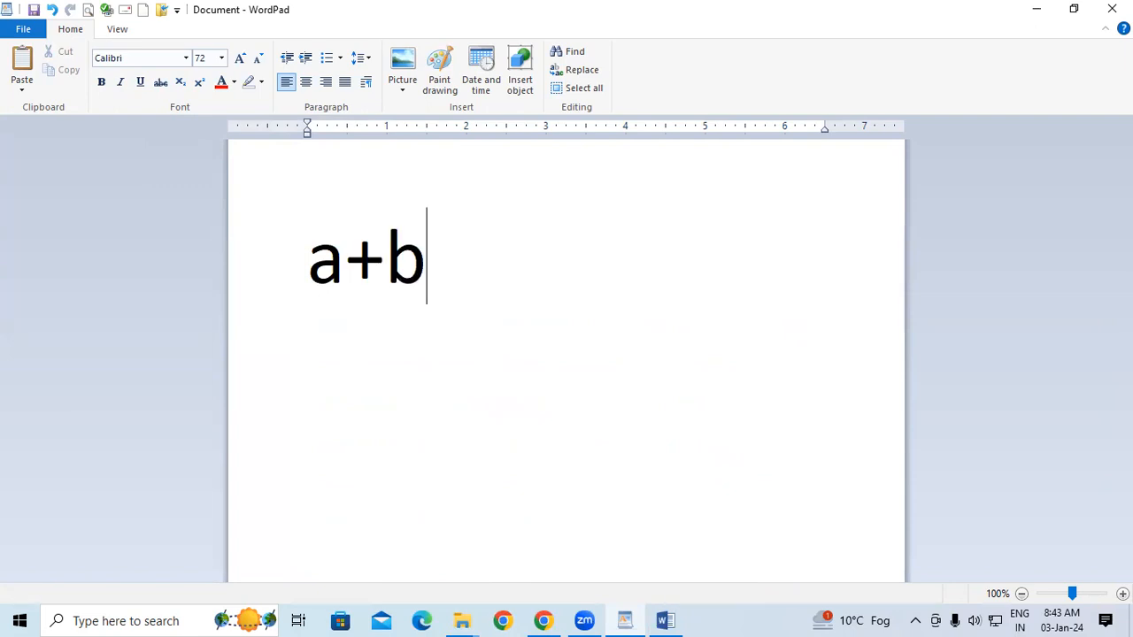
type(")")
left_click(297, 265)
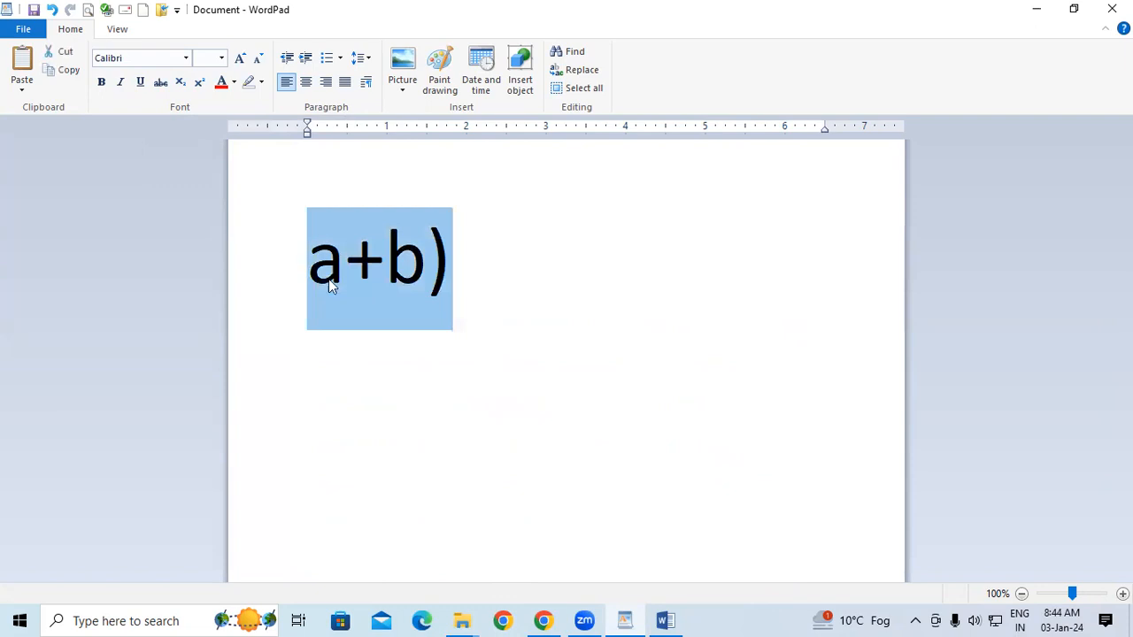
left_click(327, 269)
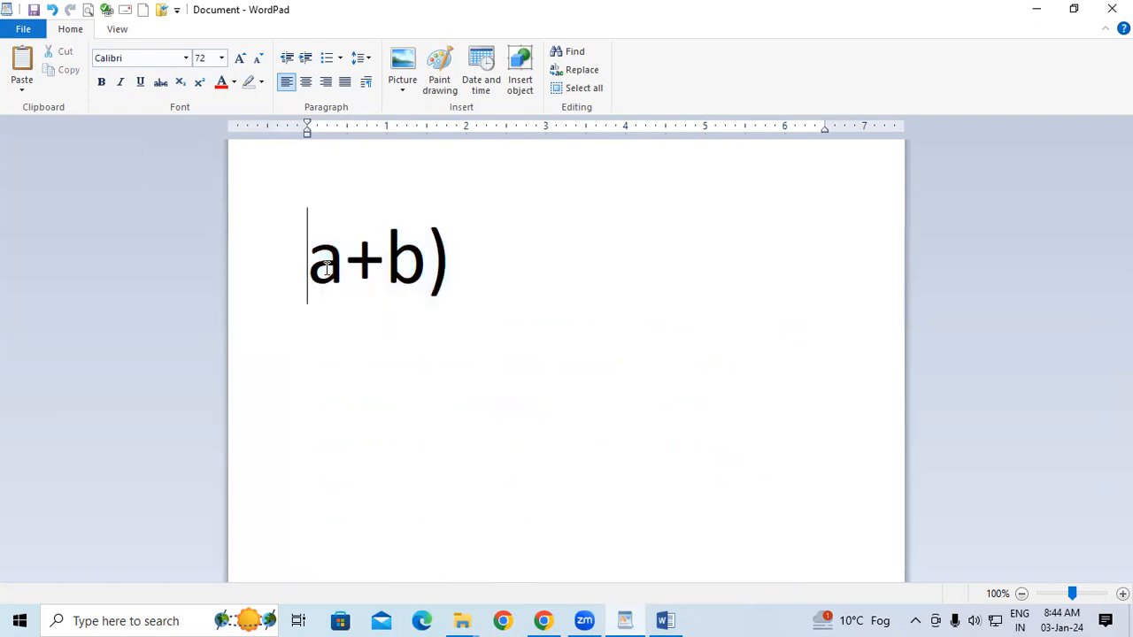
type("(")
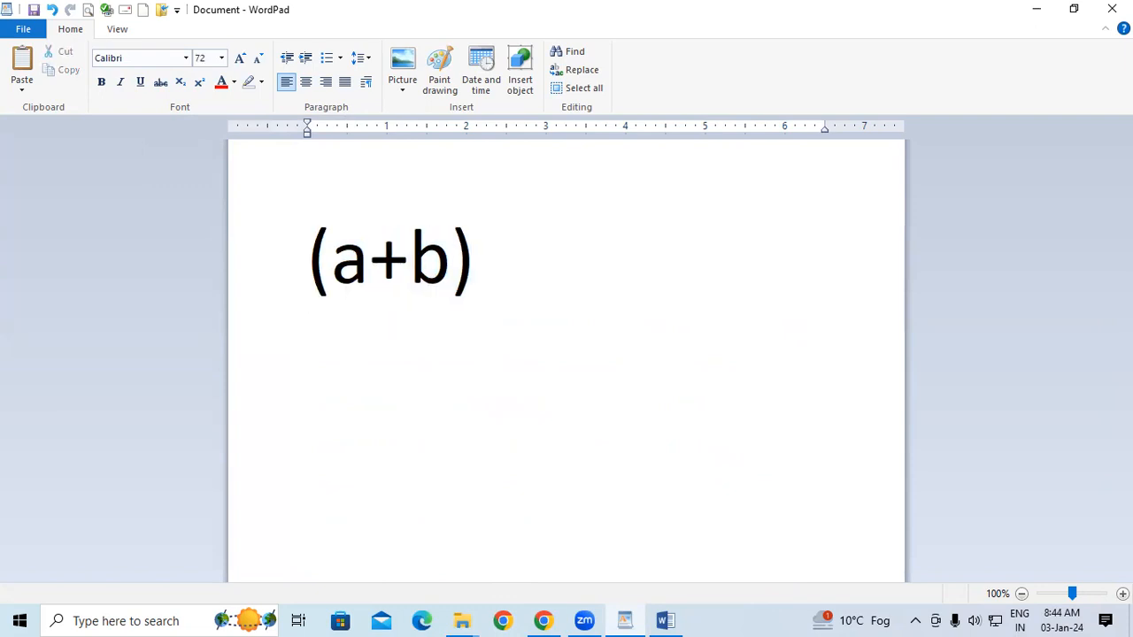
Add a 2 after "(a+b)" and format it as superscript
left_click(501, 252)
type("2")
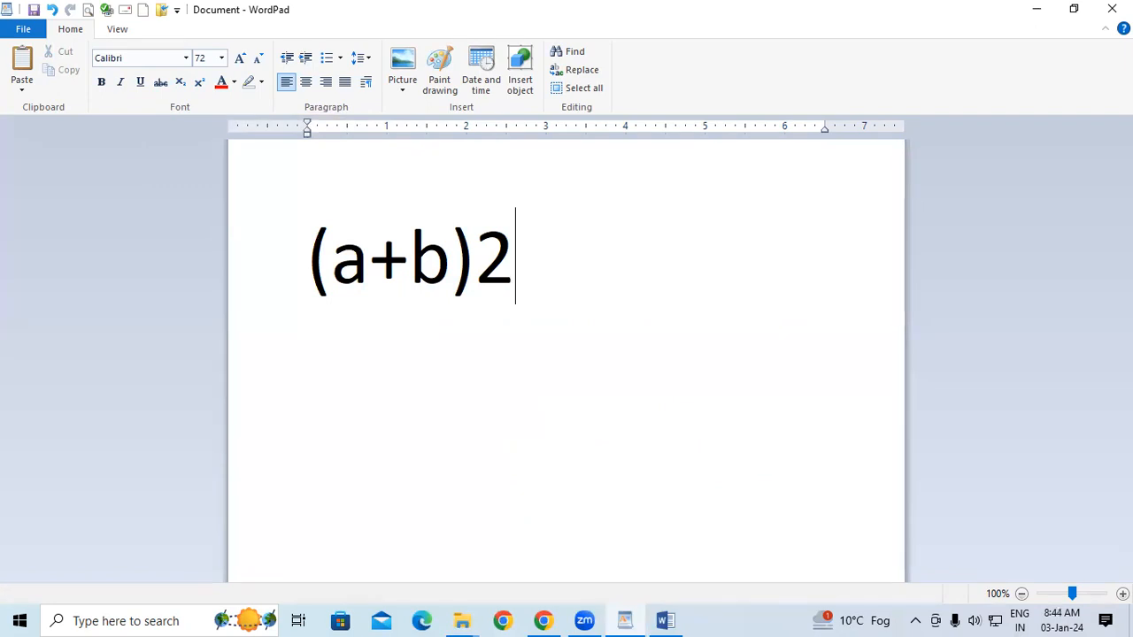
key("shift+Left")
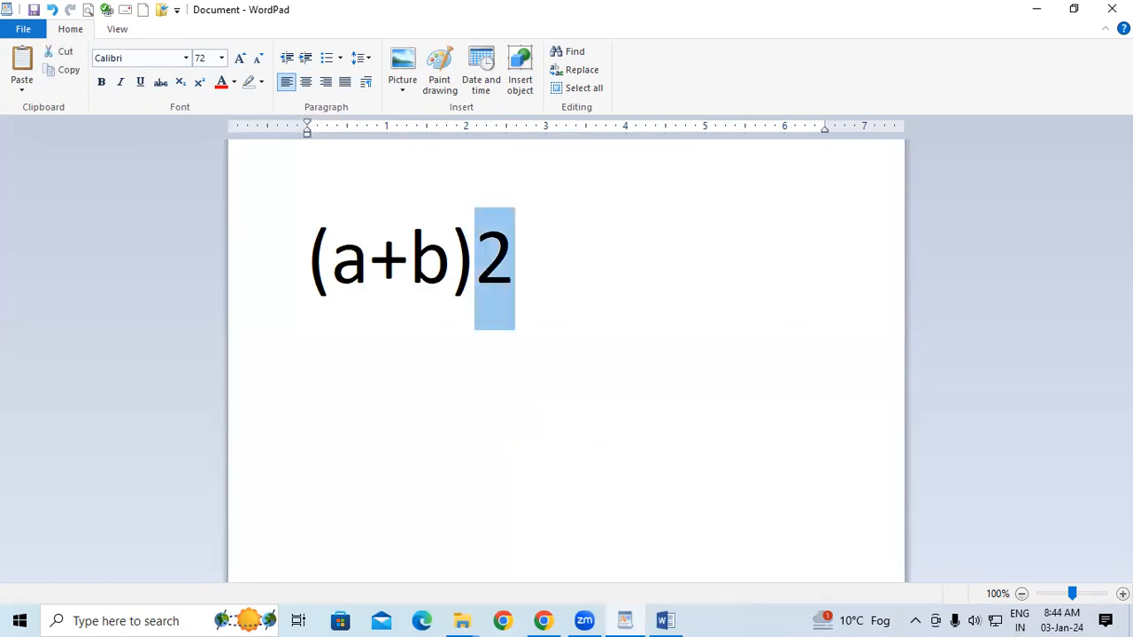
key("ctrl+shift+equal")
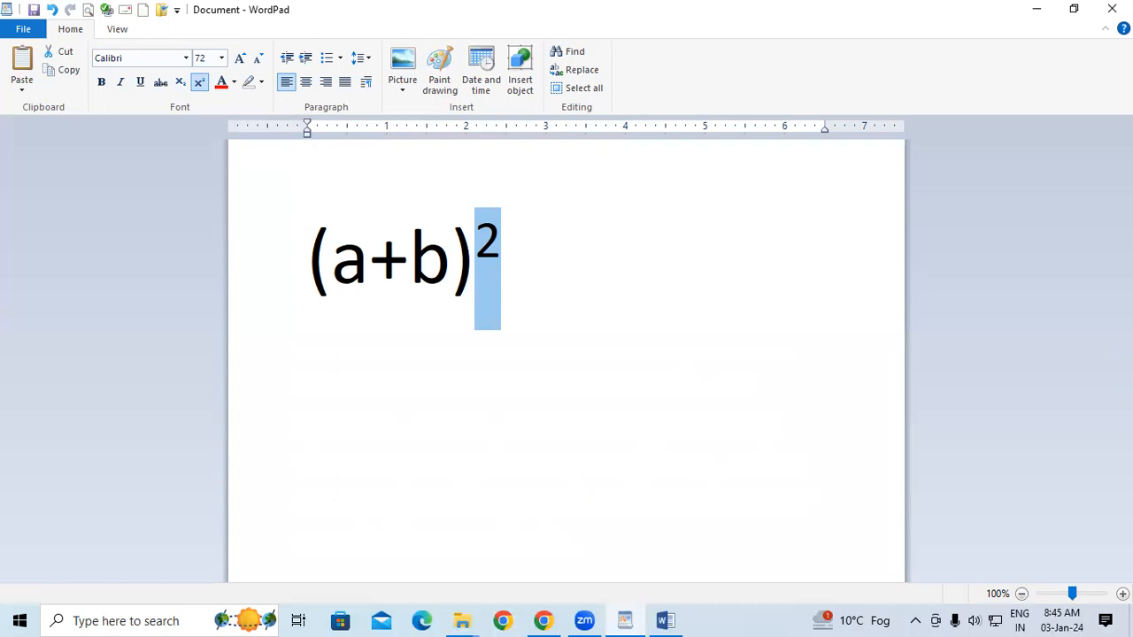
Start a new line below the expression, switch superscript off and enter "H2O"
left_click(538, 279)
key("Return")
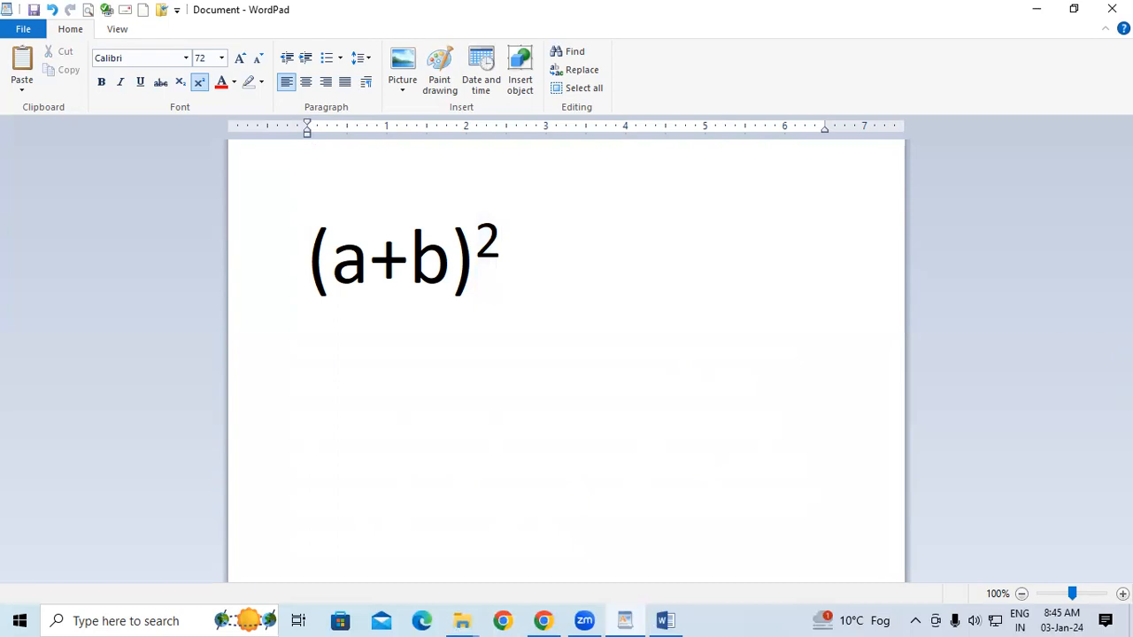
left_click(199, 89)
type("H")
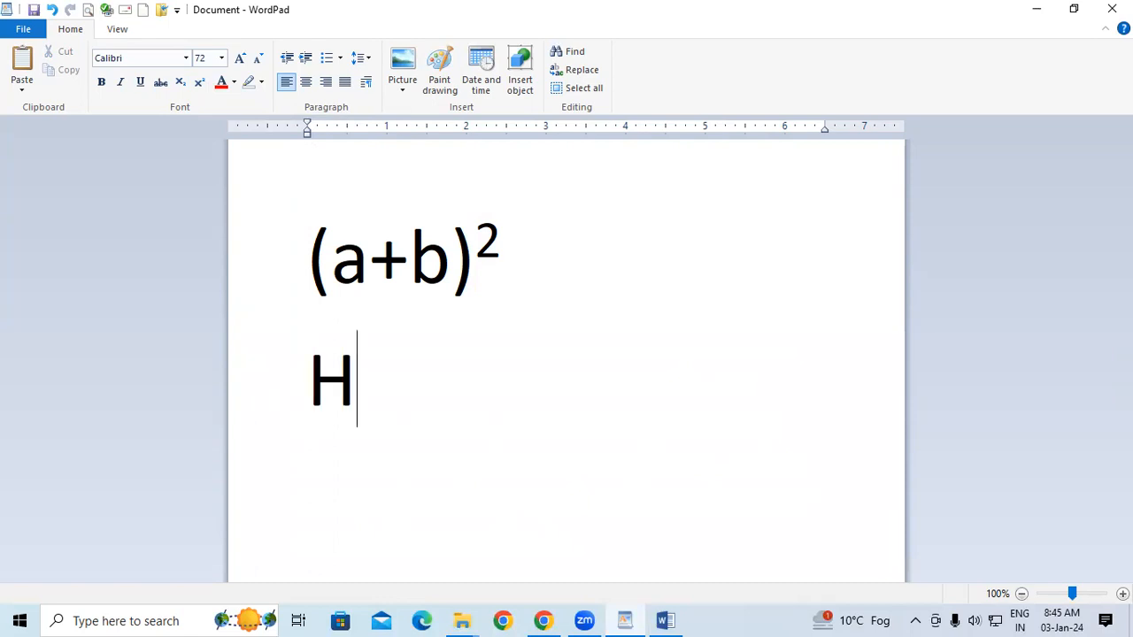
type("2")
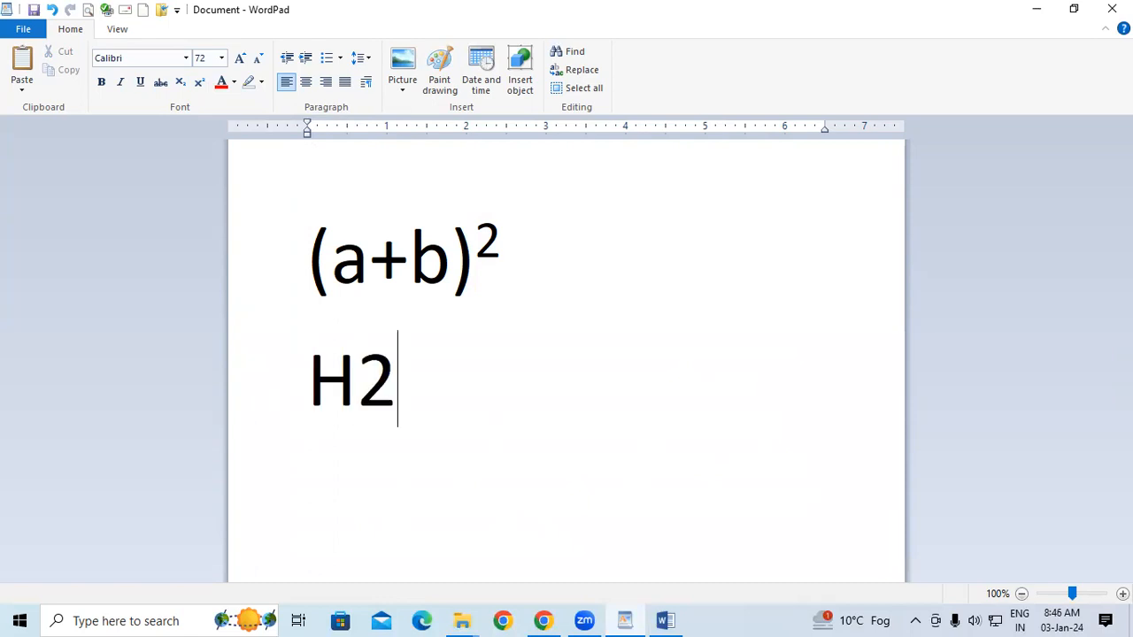
type("O")
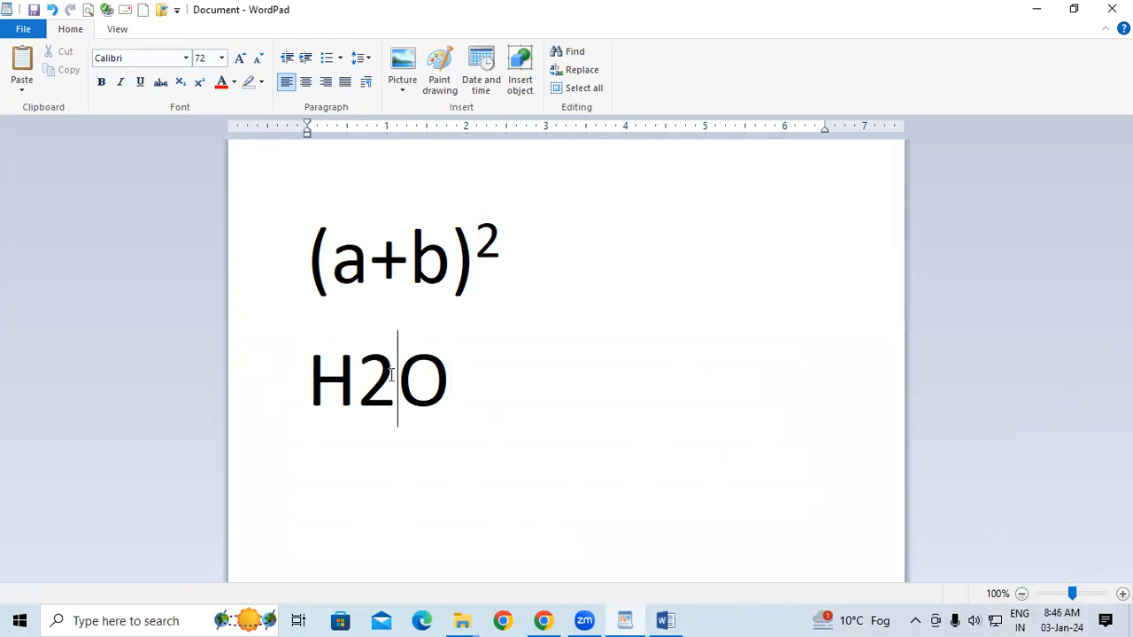
Try subscript on the 2 in "H2O" and undo that formatting
left_click_drag(397, 373, 359, 368)
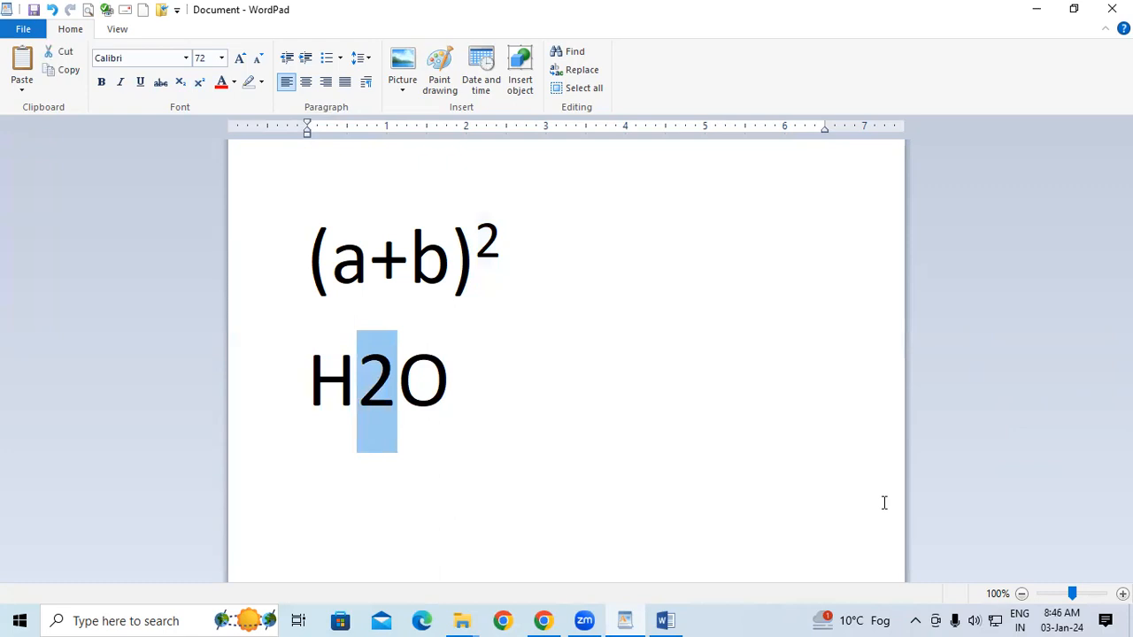
key("ctrl+equal")
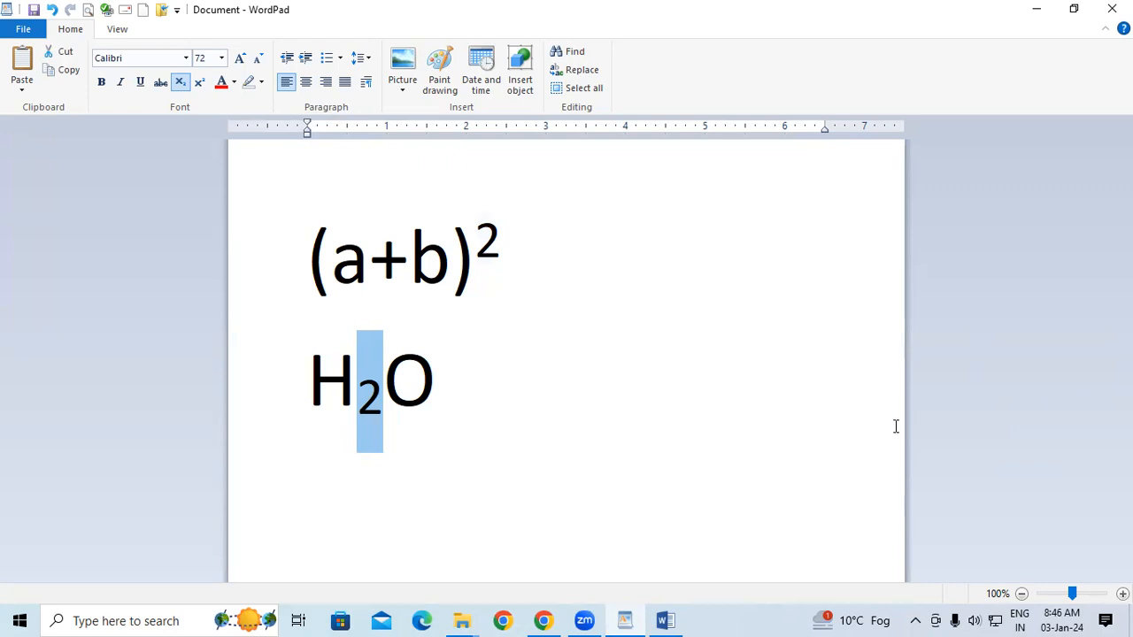
left_click(520, 256)
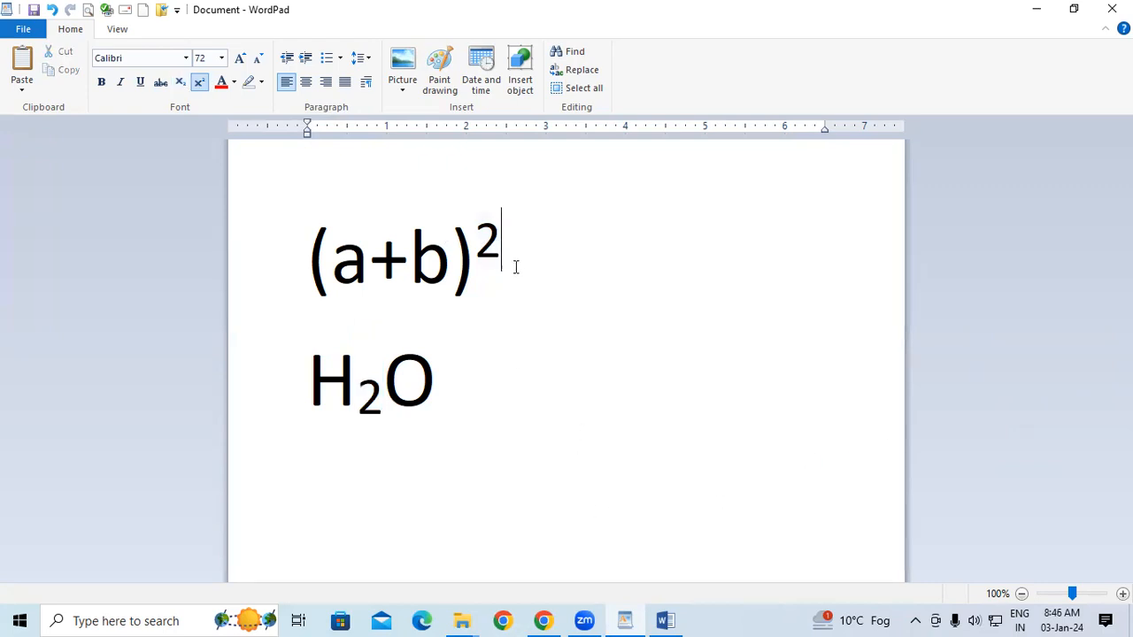
left_click(454, 387)
left_click(534, 238)
left_click(443, 382)
key("ctrl+z")
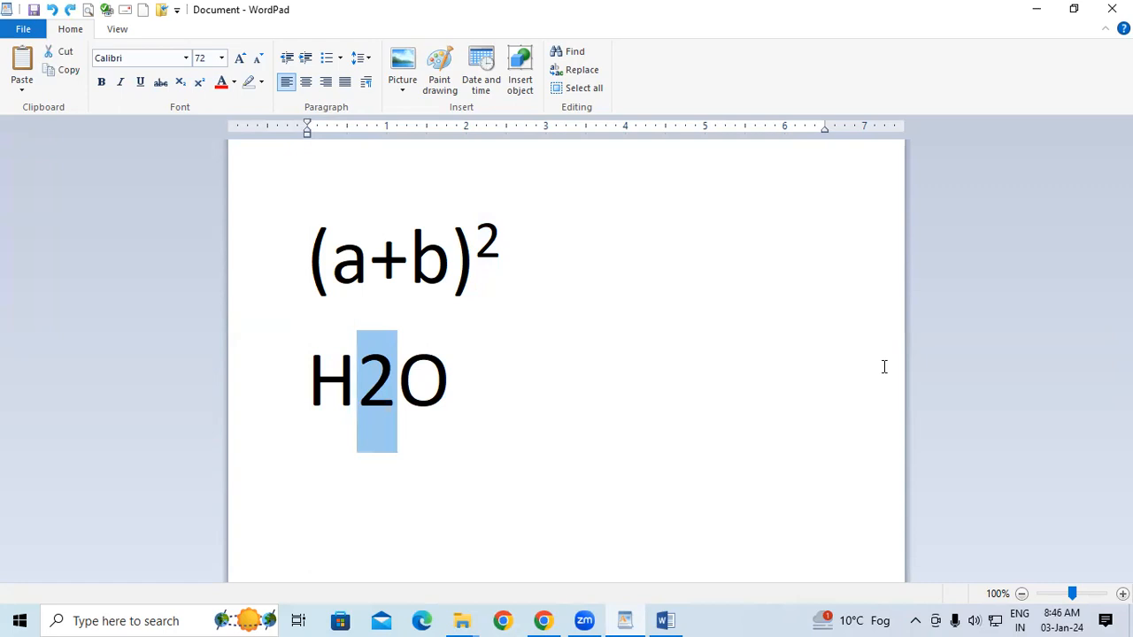
Format the 2 in "H2O" as subscript and deselect it
left_click(519, 360)
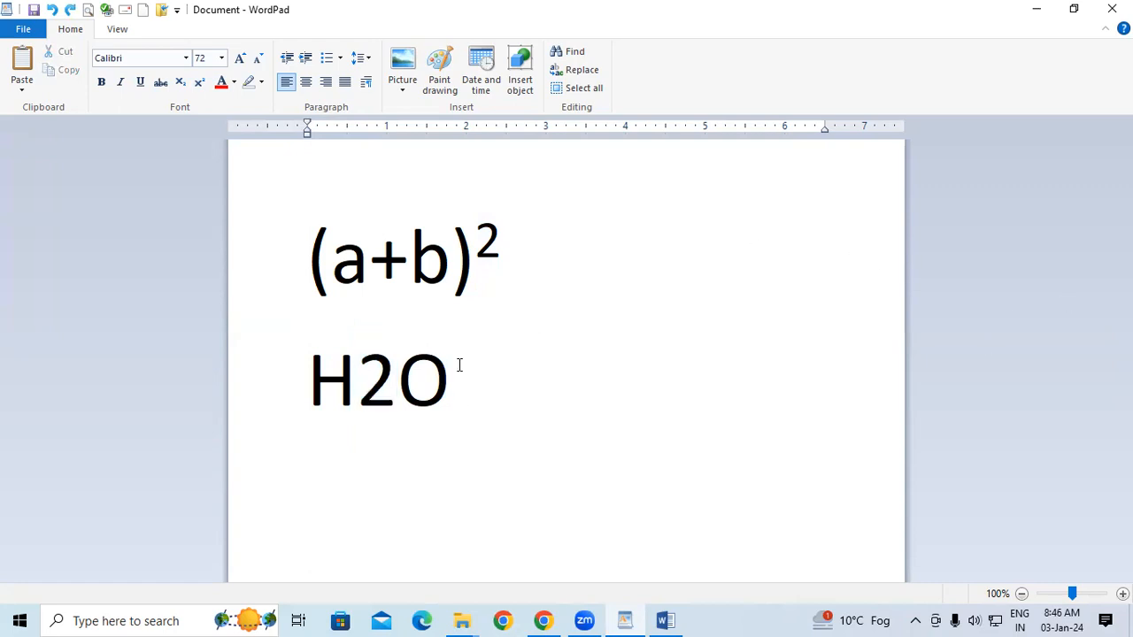
left_click_drag(430, 372, 312, 374)
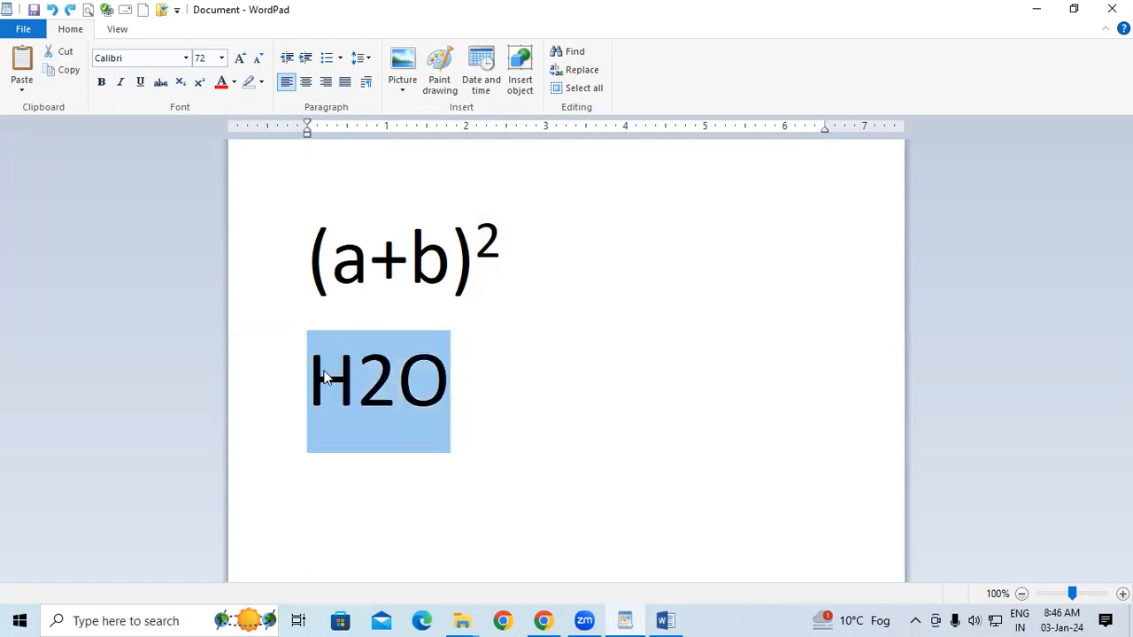
left_click(621, 350)
left_click(396, 376)
left_click_drag(379, 375, 373, 376)
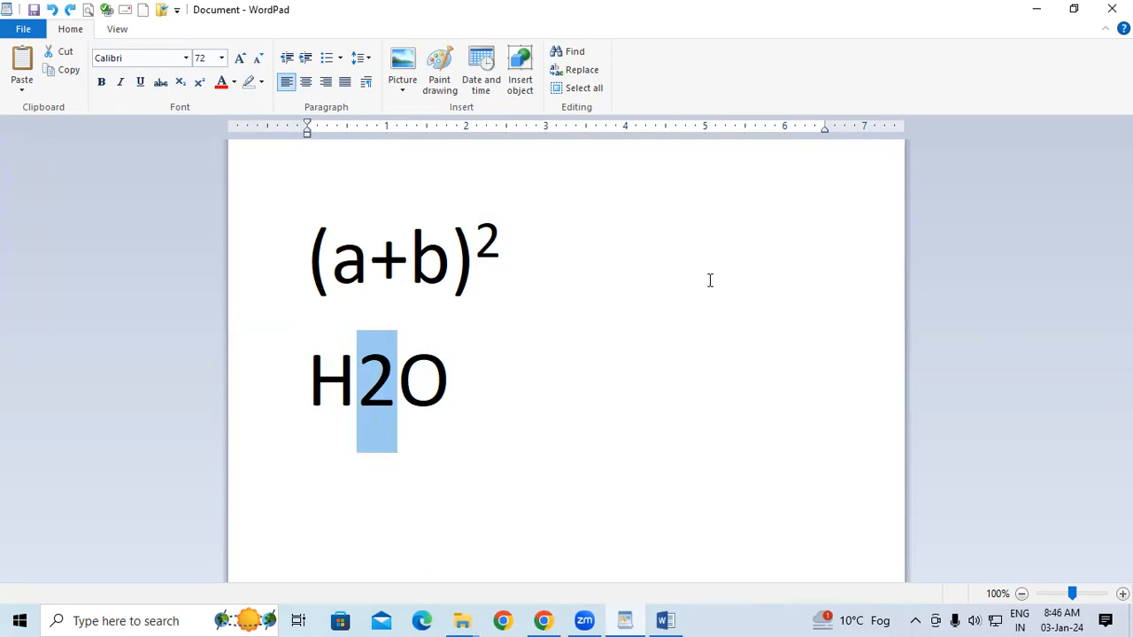
key("ctrl+equal")
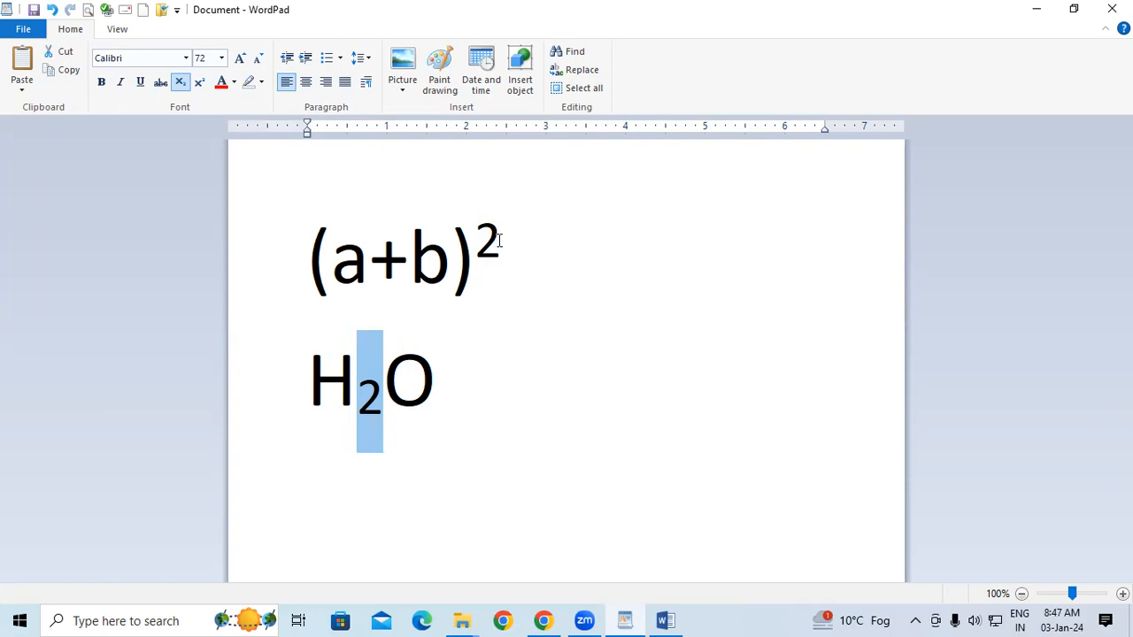
left_click(548, 334)
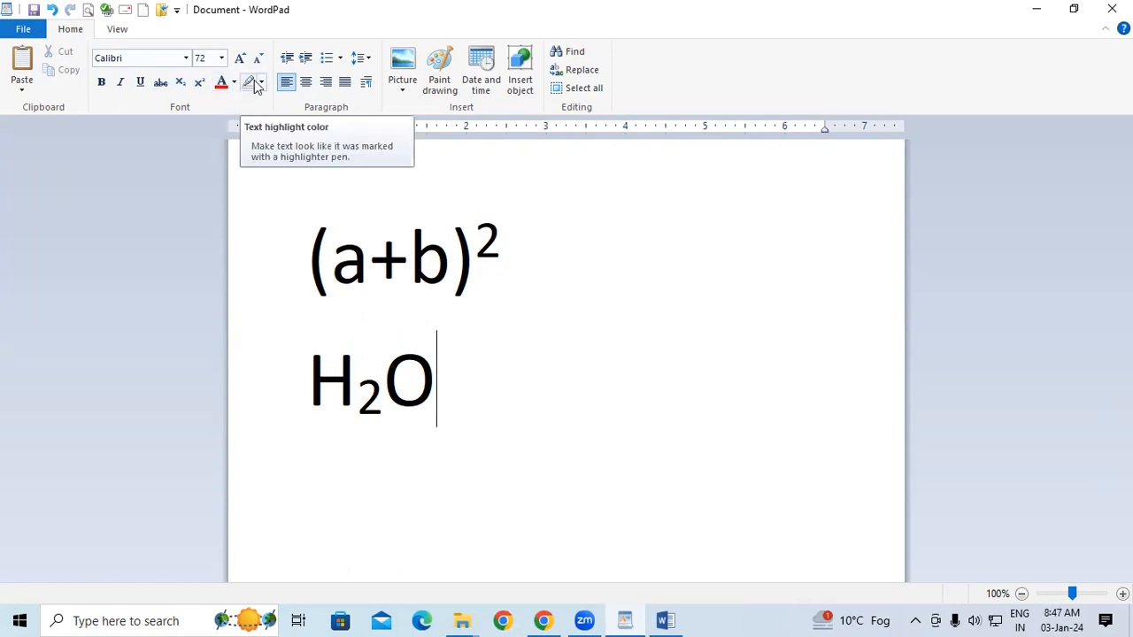
Delete both formulas so the whole document is cleared
key("ctrl+a")
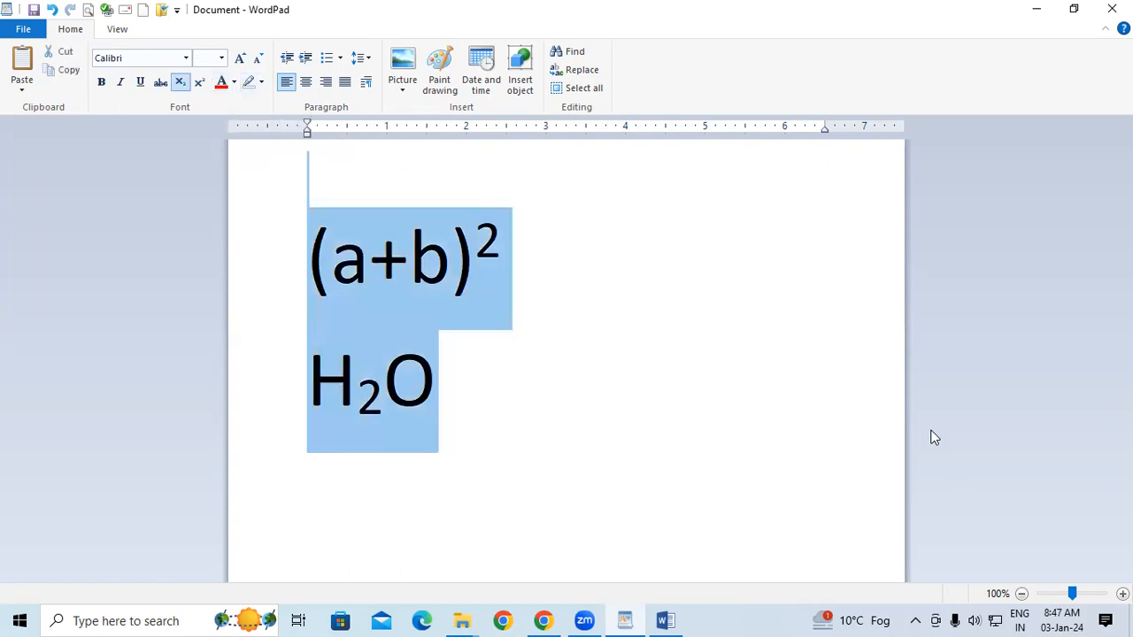
key("Delete")
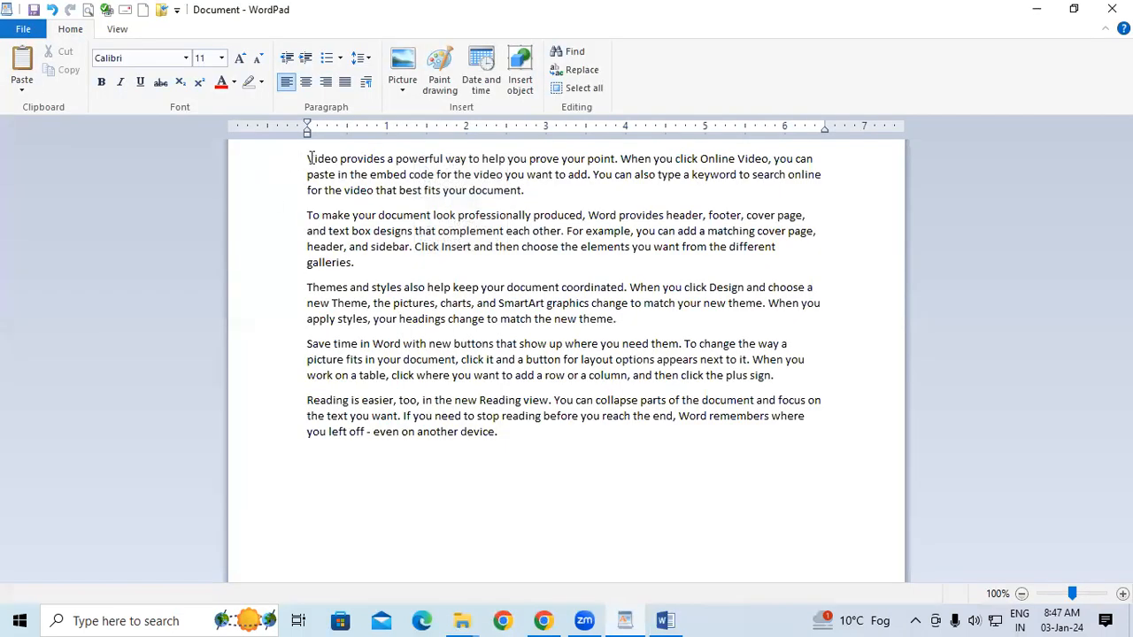
Add two lines above the paragraph starting "Video provides" and enter the heading "INTRODUCTION OF COMPUTER" directly above it
left_click(307, 158)
key("Return")
key("Return")
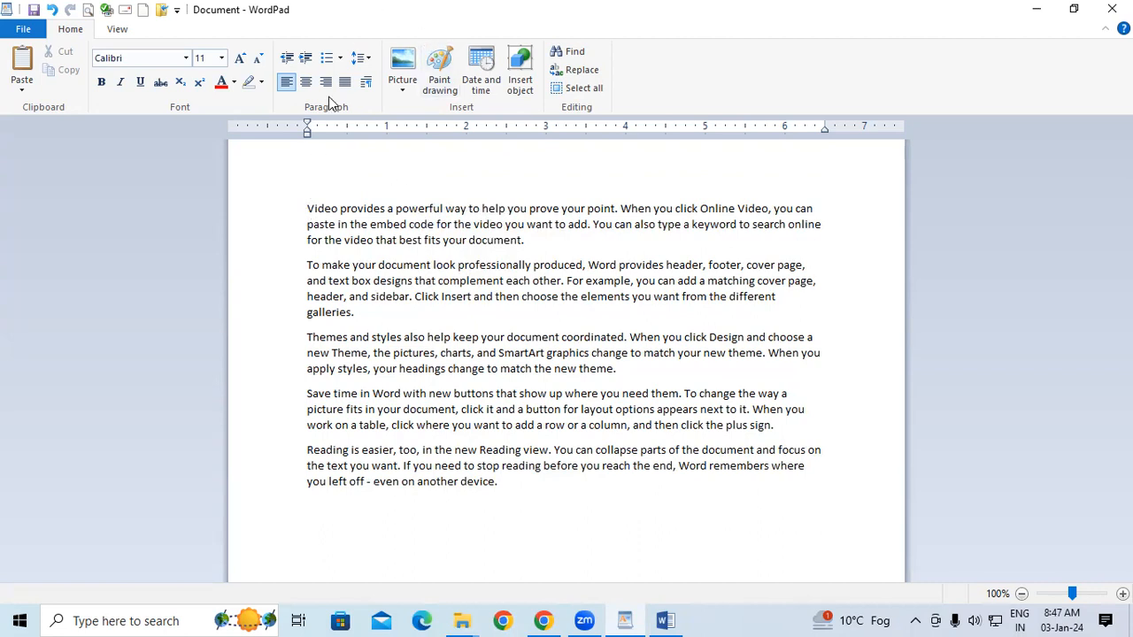
key("Caps_Lock")
type("INTRODUCTI")
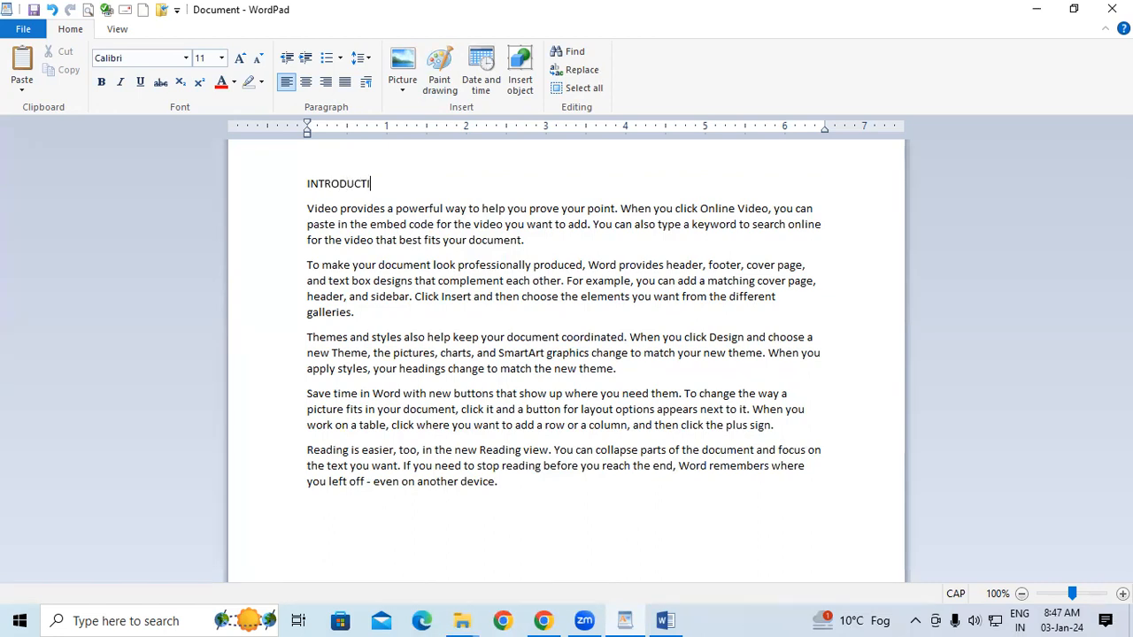
type("ON OF COMPUTER")
Copy the heading "INTRODUCTION OF COMPUTER" and add three blank lines after the first paragraph
left_click_drag(462, 183, 314, 183)
left_click(323, 212)
left_click(553, 241)
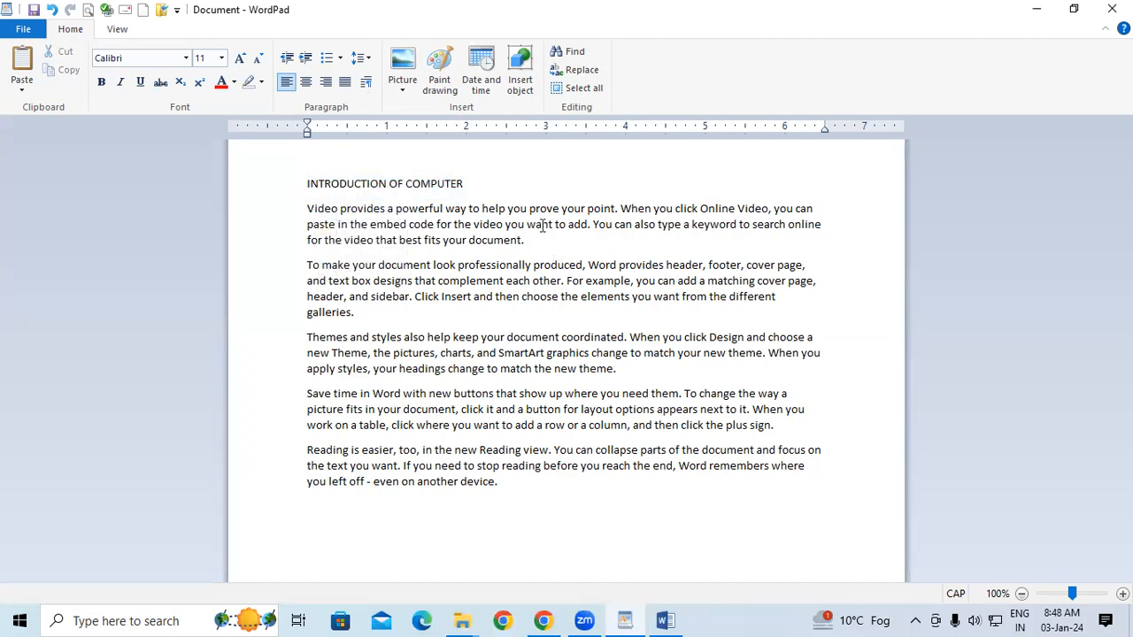
key("Return")
key("Return")
key("Return")
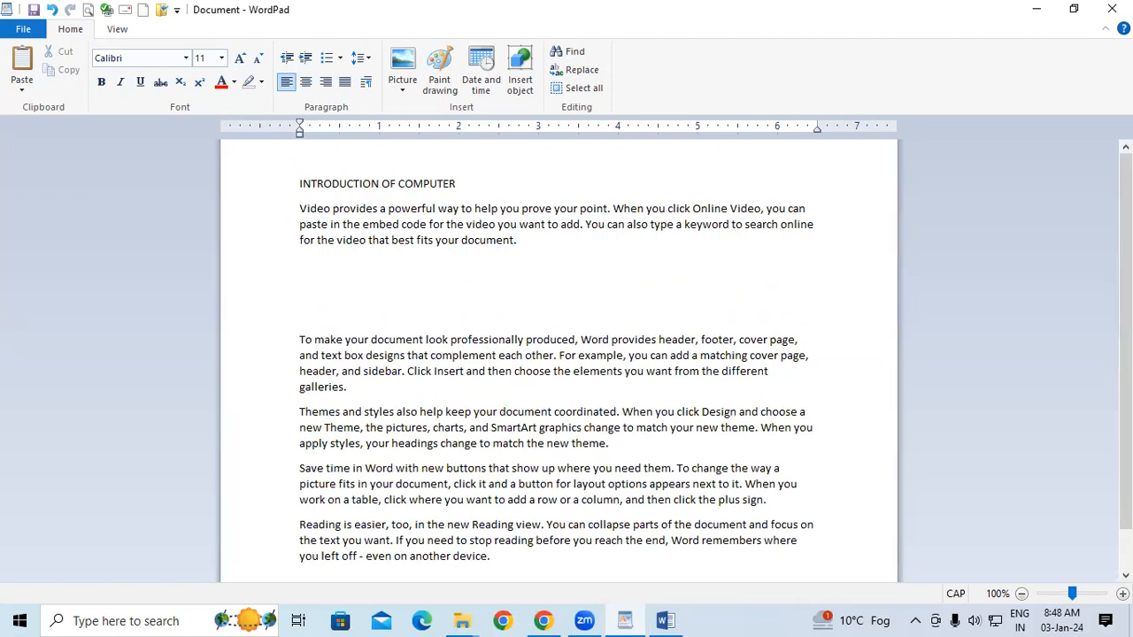
Paste the heading above the paragraph starting "To make your document" and change it to "INTRODUCTION OF CPU"
key("ctrl+v")
key("BackSpace")
key("BackSpace")
key("BackSpace")
key("BackSpace")
key("BackSpace")
key("BackSpace")
key("BackSpace")
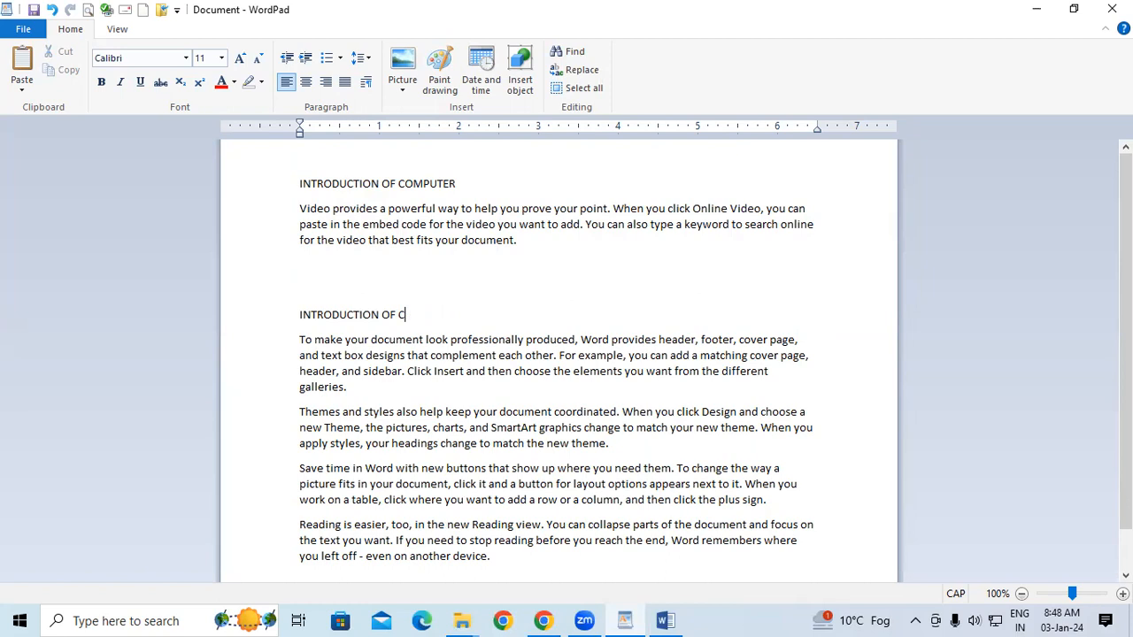
type("PU")
Add blank lines before the paragraph starting "Themes and styles" and paste the copied heading there, extended to "INTRODUCTION OF COMPUTER MEMORY"
left_click(358, 387)
key("Return")
key("Return")
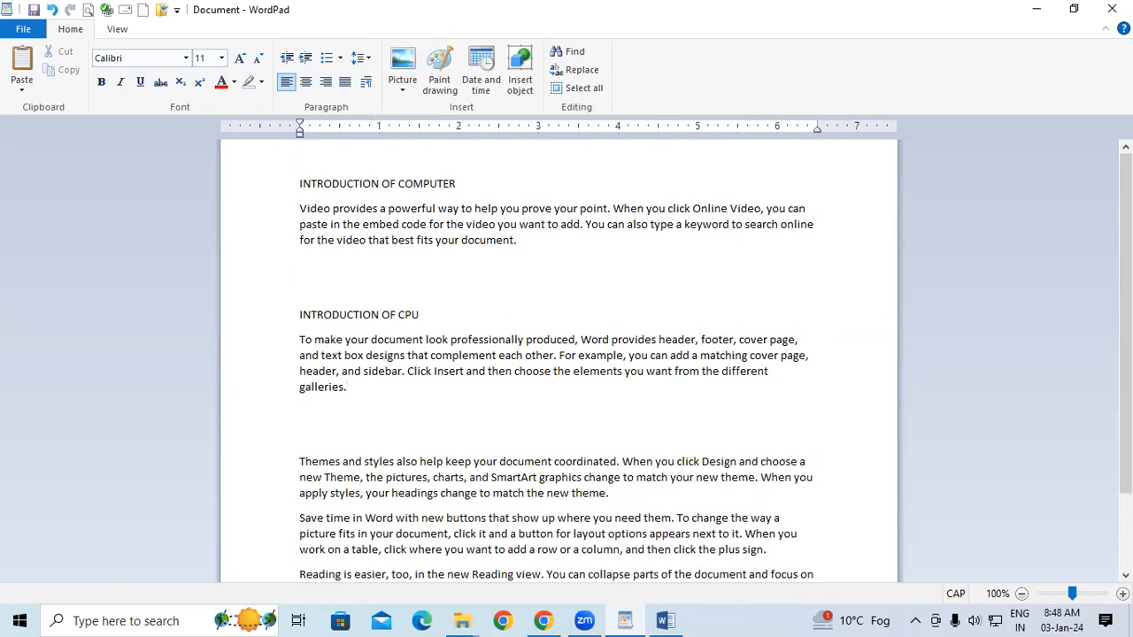
key("ctrl+v")
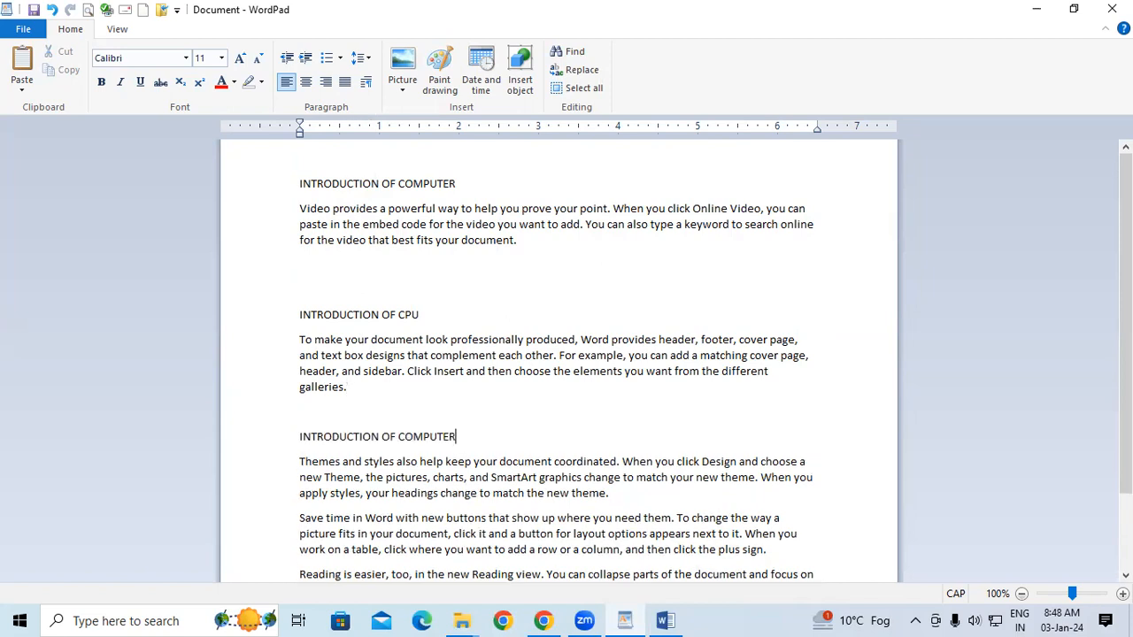
type("MEMORY")
Add blank lines before the paragraph starting "Save time in Word", paste the heading there and change it to "INTRODUCTION OF MOUSE"
key("Return")
key("Return")
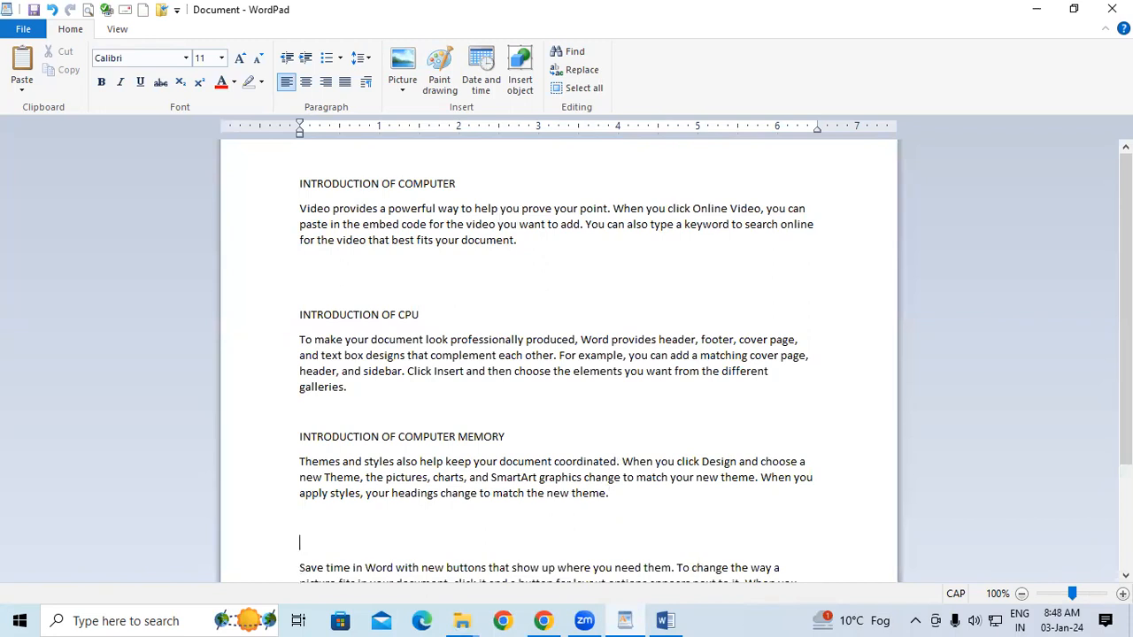
key("ctrl+v")
key("BackSpace")
key("BackSpace")
key("BackSpace")
key("BackSpace")
key("BackSpace")
key("BackSpace")
key("BackSpace")
key("BackSpace")
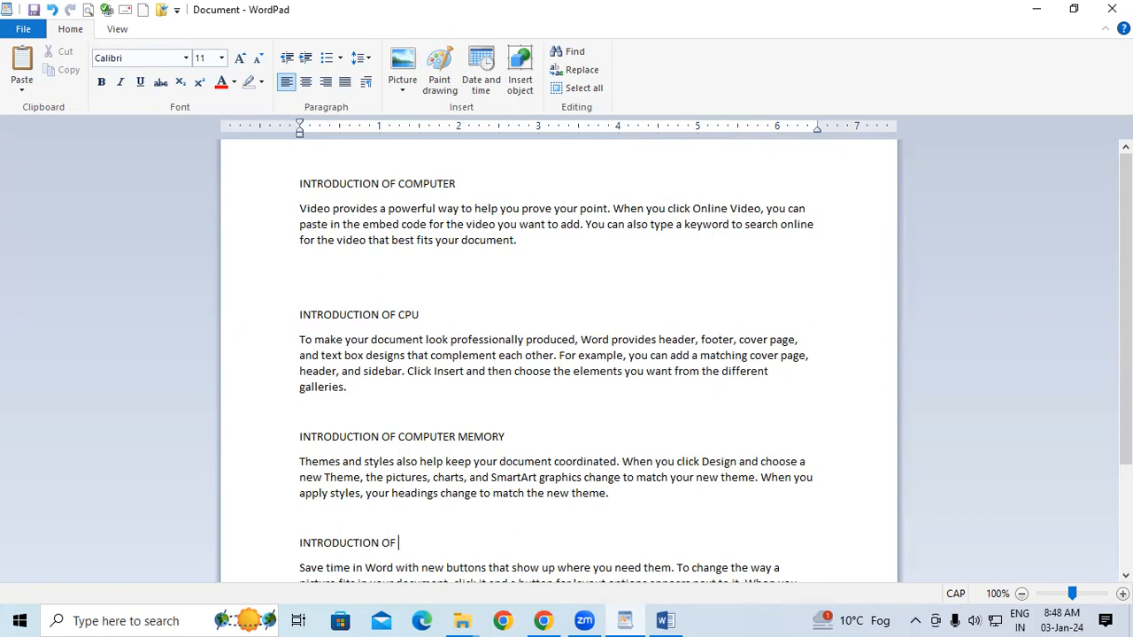
type("MOUSE")
key("alt+v")
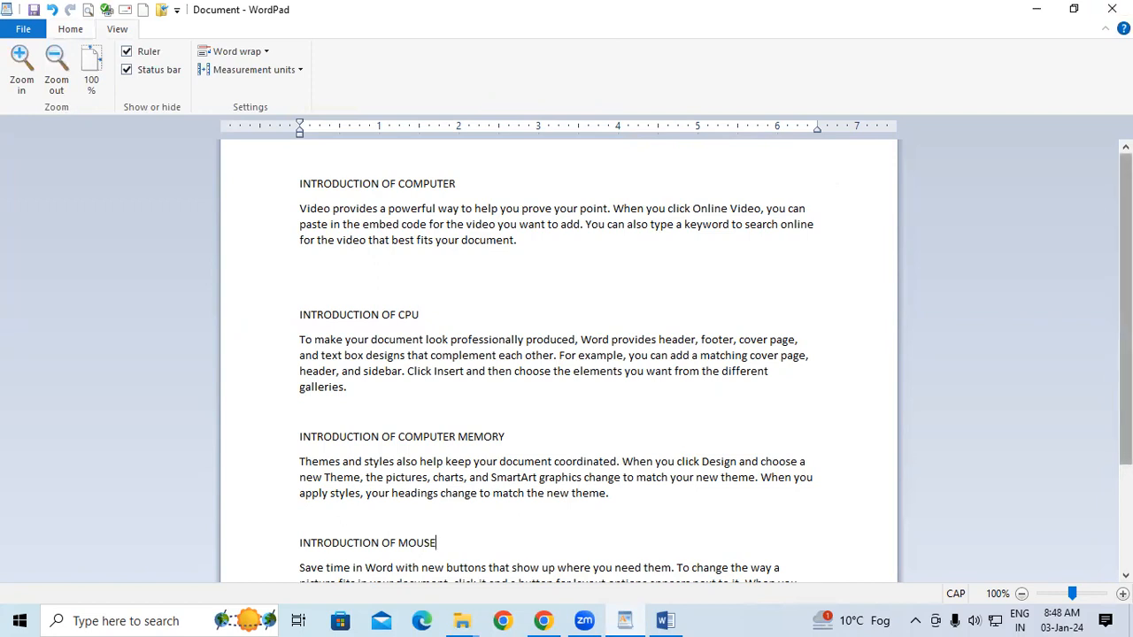
Add two blank lines before the paragraph starting "Reading is easier", paste the heading there and change it to "INTRODUCTION OF PRINTER"
scroll(567, 363, "down", 3)
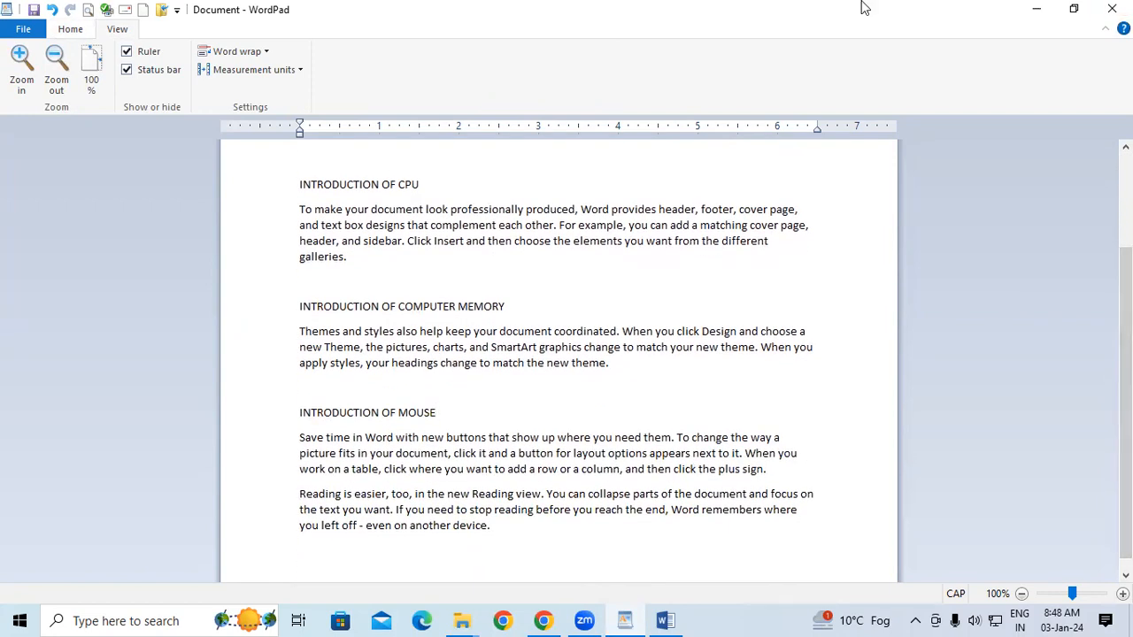
key("Return")
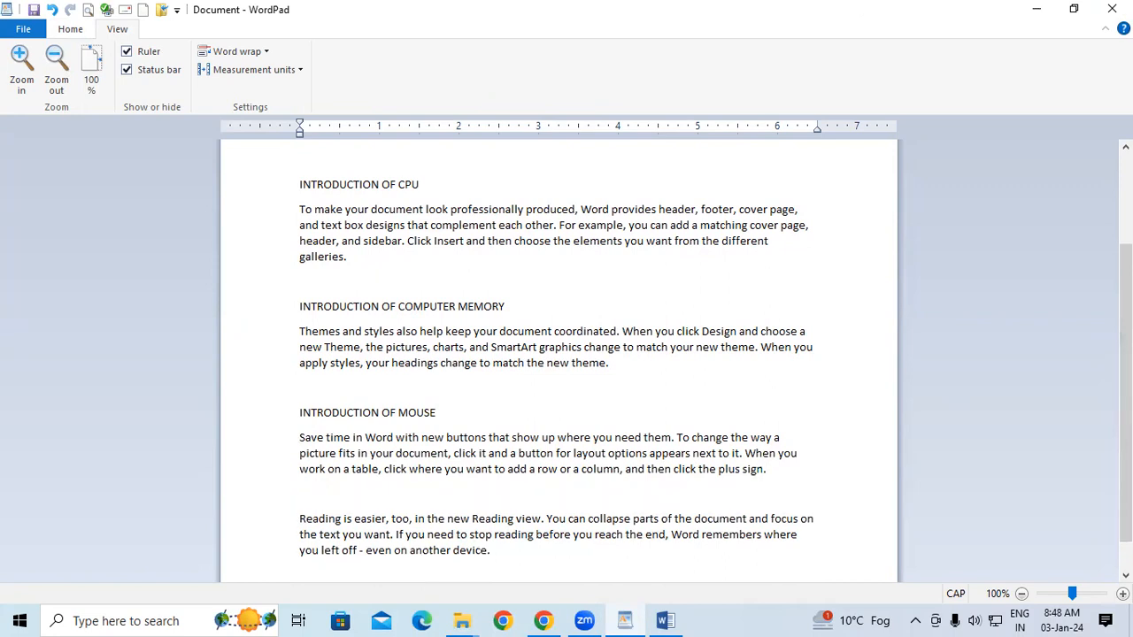
key("Return")
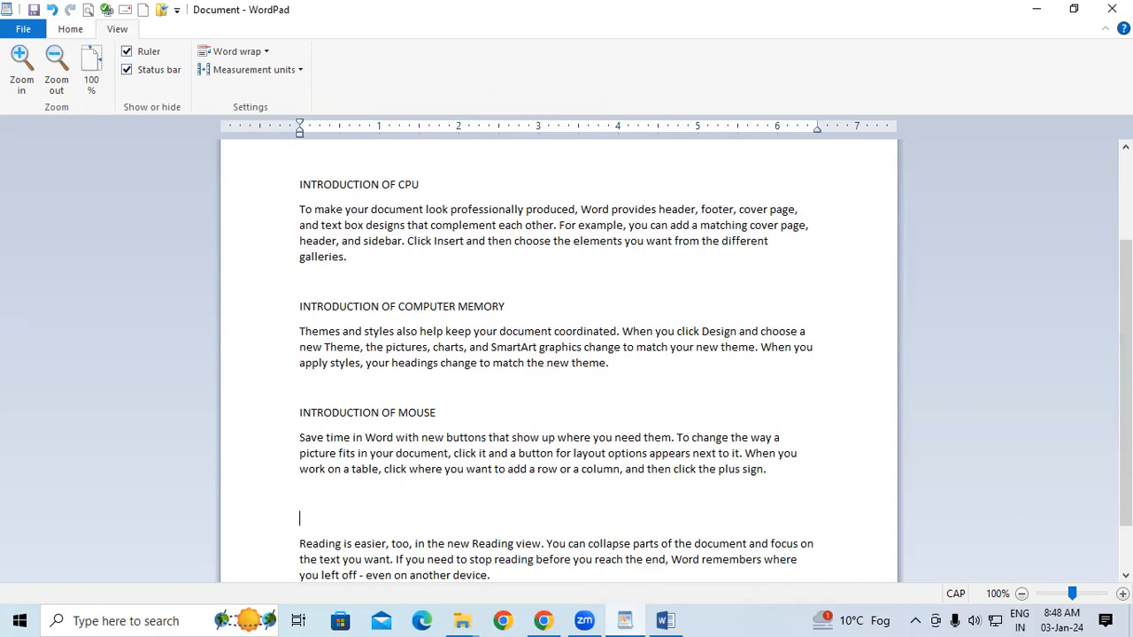
key("ctrl+v")
key("BackSpace")
key("BackSpace")
key("BackSpace")
key("BackSpace")
key("BackSpace")
key("BackSpace")
key("BackSpace")
key("BackSpace")
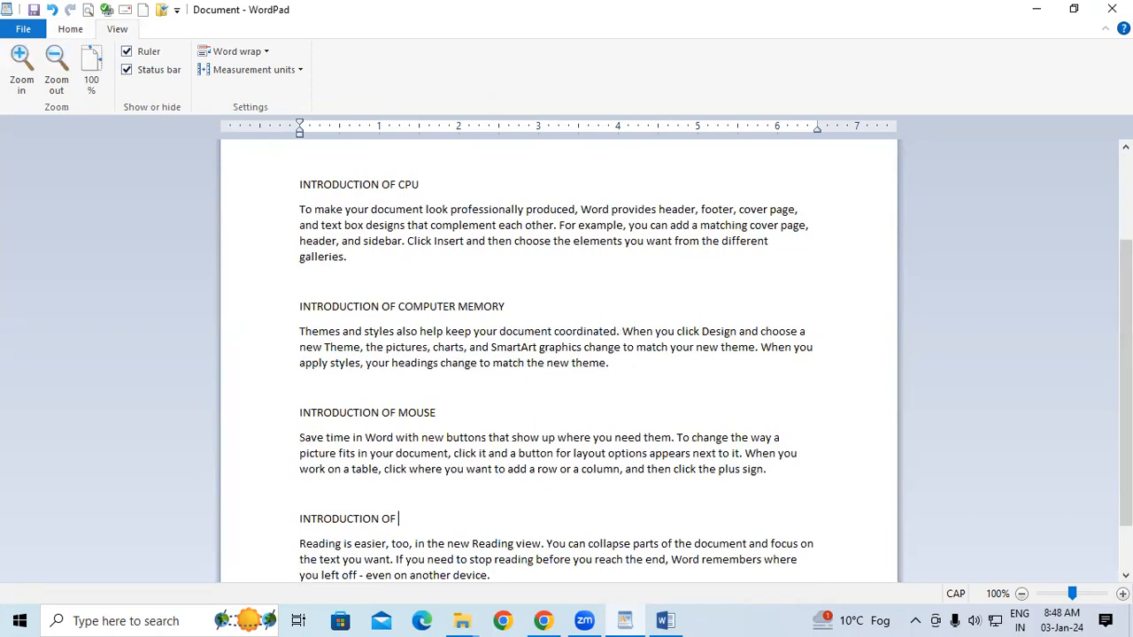
type("PRINTER")
Format the heading "INTRODUCTION OF COMPUTER" at size 22, underlined and bold
scroll(537, 263, "up", 2)
scroll(571, 98, "up", 1)
scroll(665, 245, "up", 2)
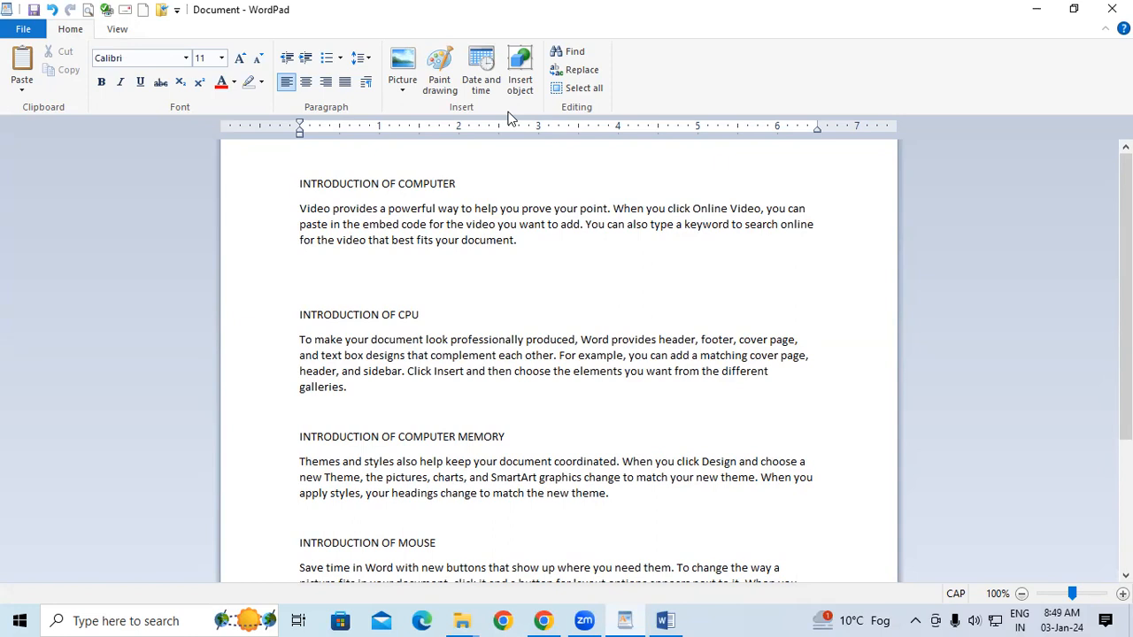
left_click(245, 187)
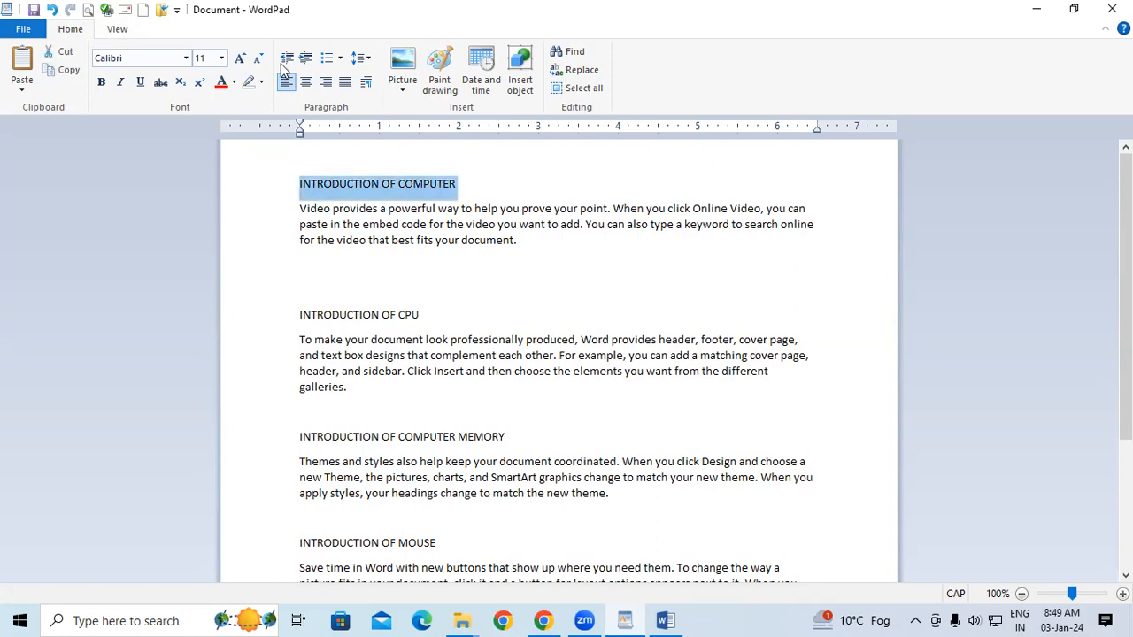
left_click(239, 58)
left_click(239, 59)
left_click(239, 58)
left_click(239, 58)
left_click(239, 58)
left_click(239, 59)
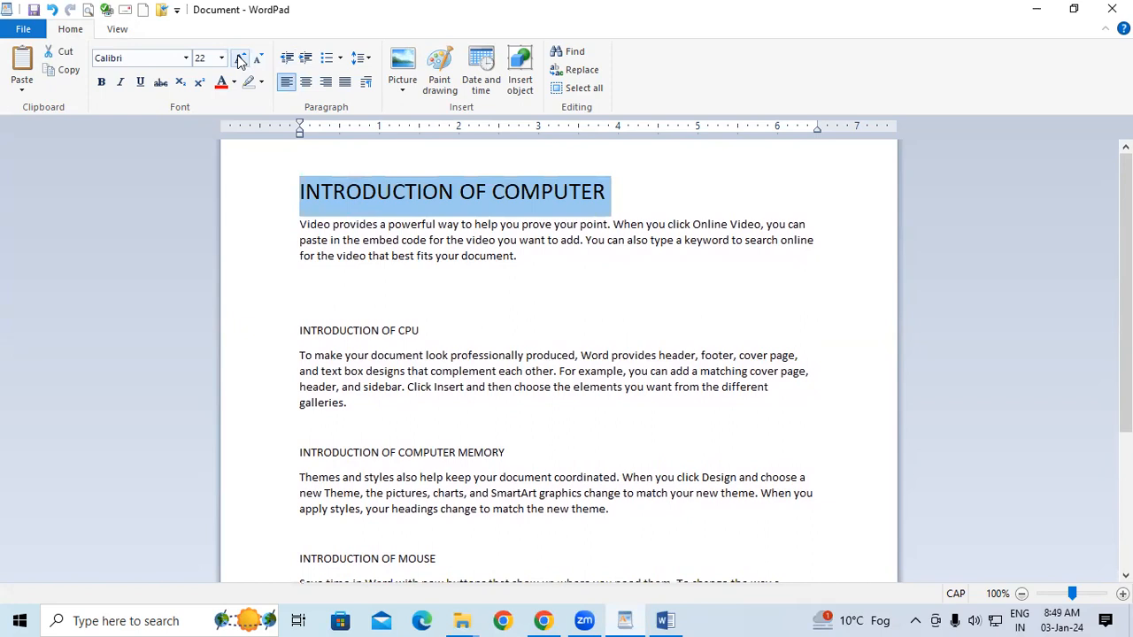
left_click(140, 82)
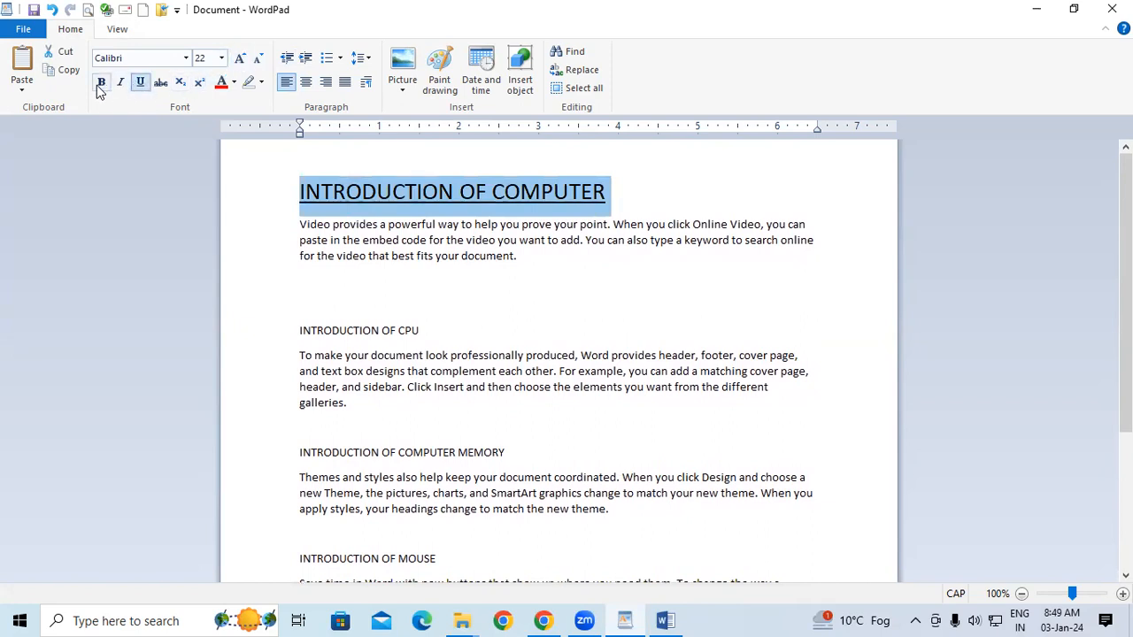
left_click(101, 83)
left_click(554, 313)
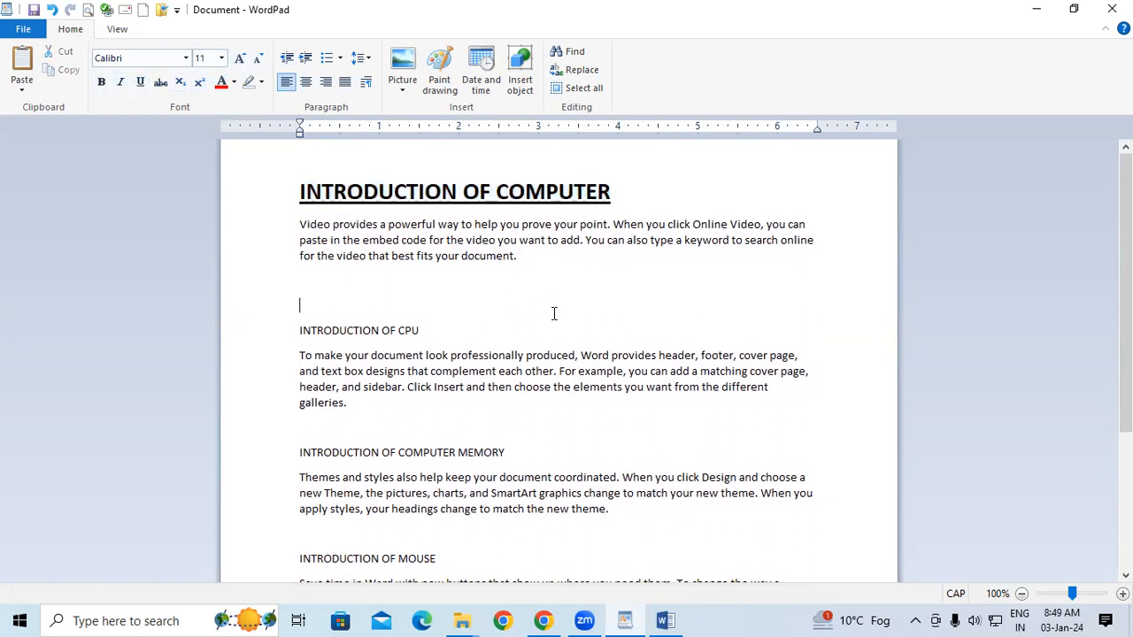
Format the heading "INTRODUCTION OF CPU" at size 22, underlined and bold
left_click(278, 335)
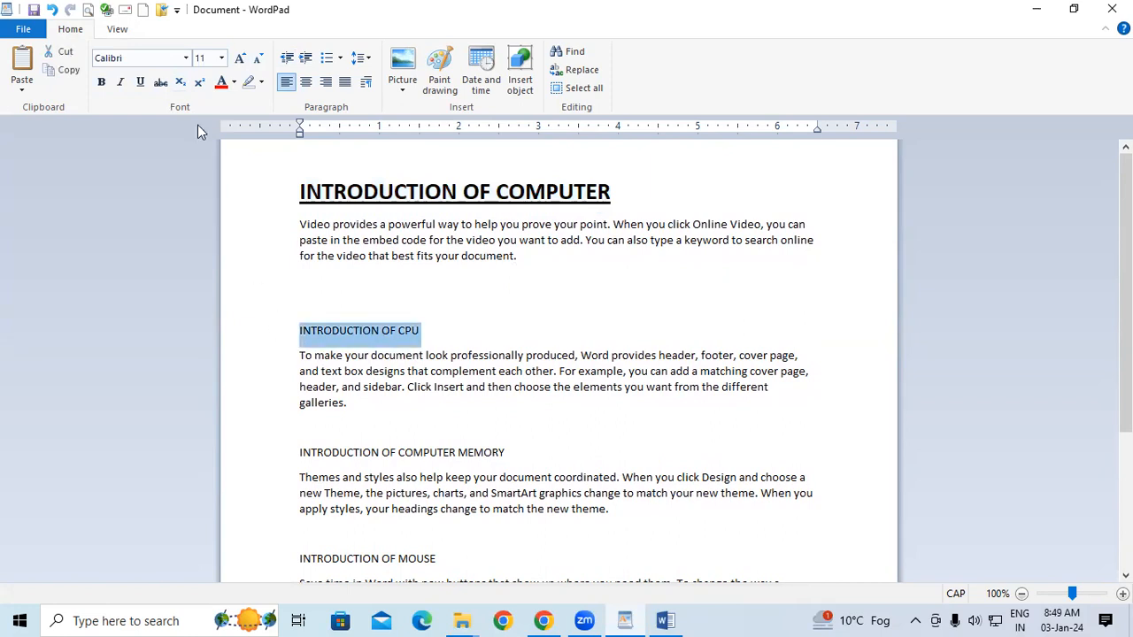
left_click(240, 58)
left_click(240, 58)
left_click(240, 59)
left_click(240, 59)
left_click(240, 58)
left_click(240, 59)
left_click(140, 82)
left_click(102, 83)
Make the heading "INTRODUCTION OF COMPUTER MEMORY" bold and underlined, and enlarge it to size 20
scroll(222, 363, "down", 2)
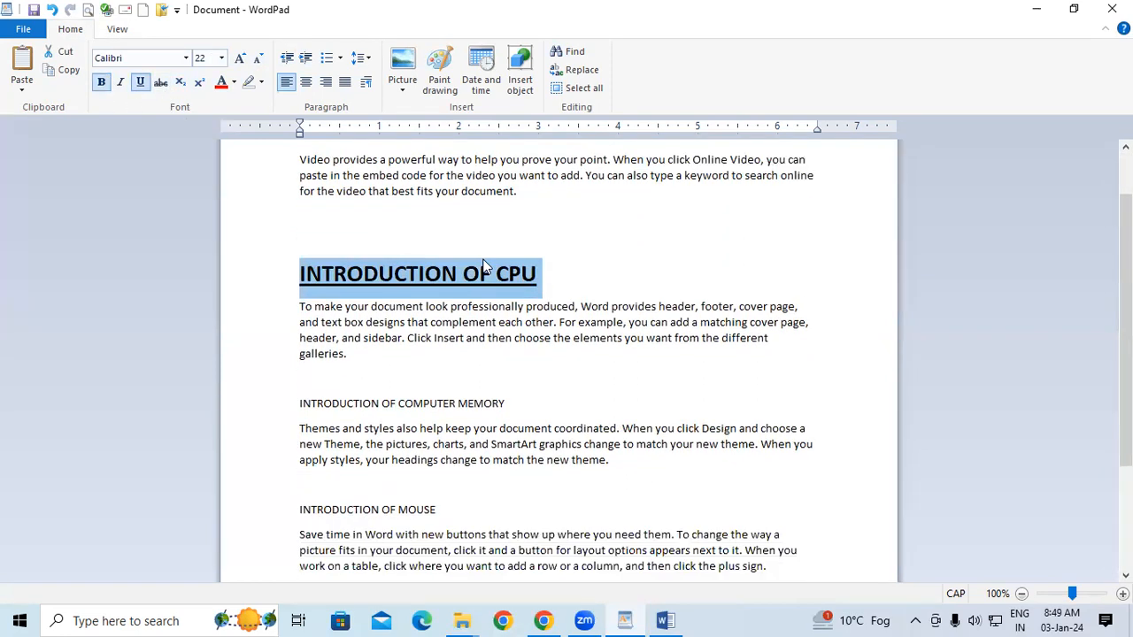
left_click(274, 360)
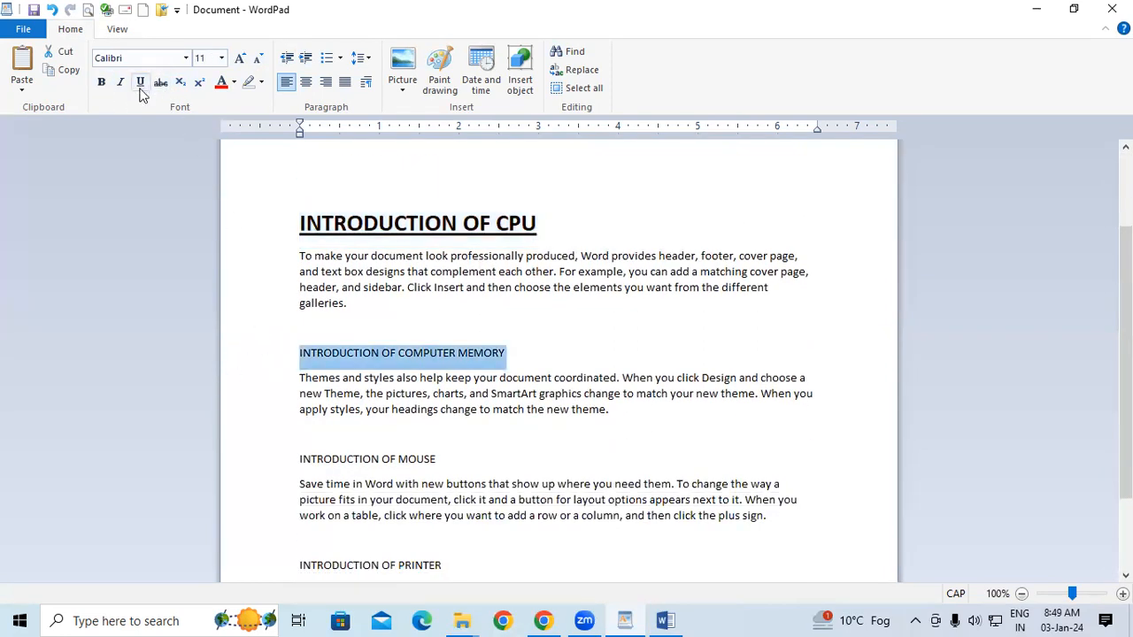
left_click(102, 82)
left_click(140, 82)
left_click(240, 60)
left_click(240, 59)
left_click(240, 59)
left_click(240, 59)
left_click(240, 59)
Enlarge the heading "INTRODUCTION OF MOUSE" to size 20 and make it bold and underlined
scroll(431, 385, "down", 2)
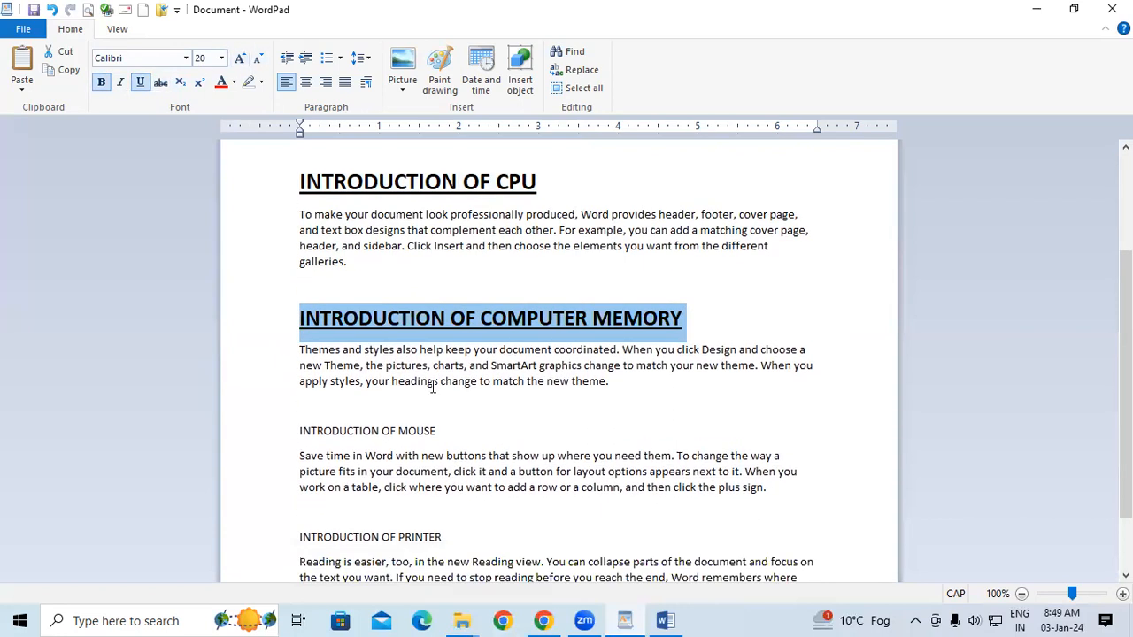
left_click(274, 413)
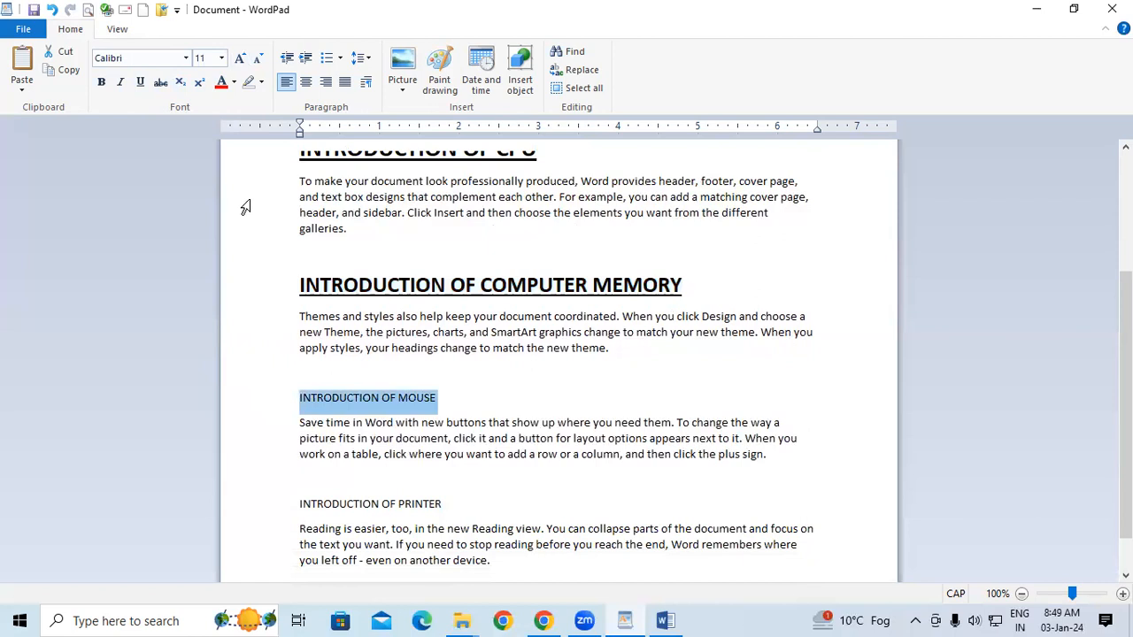
left_click(239, 60)
left_click(239, 60)
left_click(239, 60)
left_click(239, 60)
left_click(239, 61)
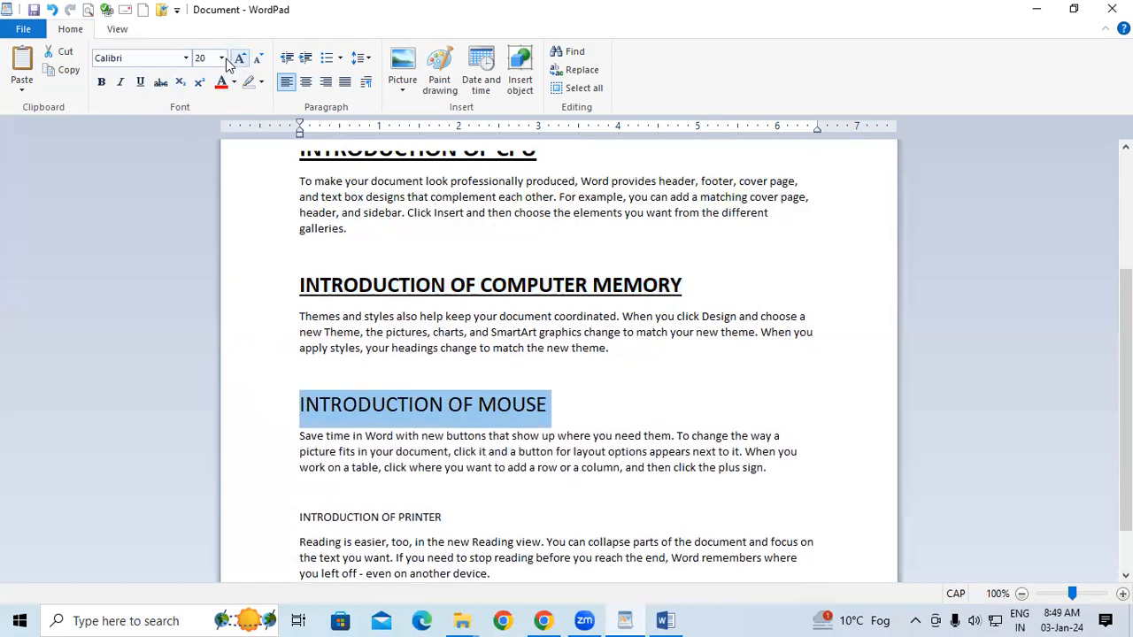
left_click(102, 82)
left_click(140, 81)
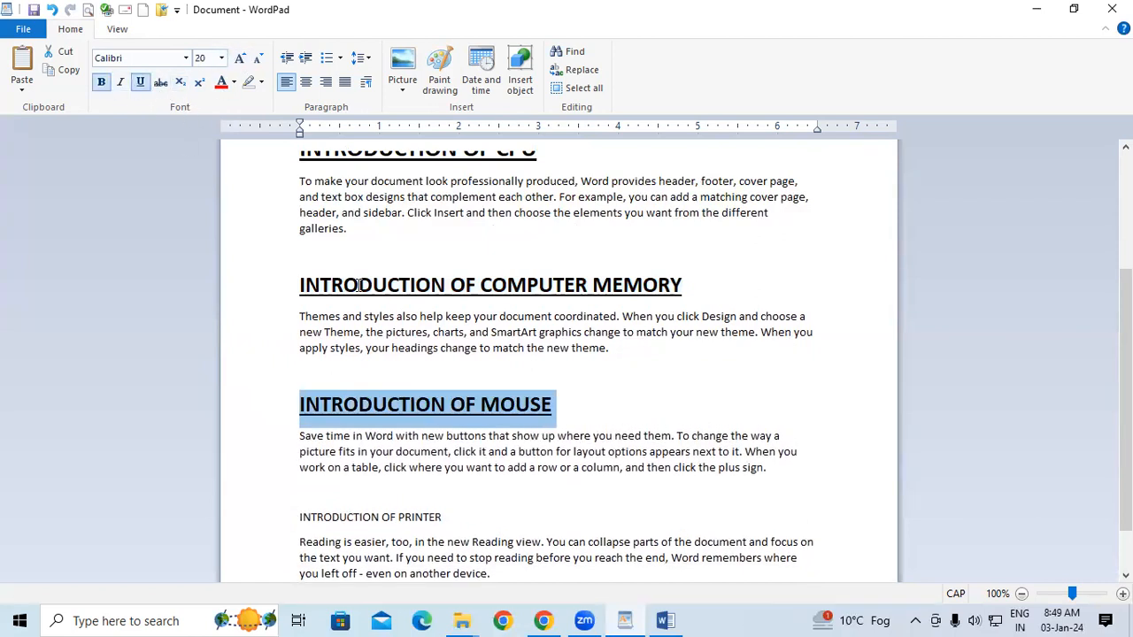
Enlarge the heading "INTRODUCTION OF PRINTER" to size 20 and make it bold and underlined
scroll(450, 318, "down", 2)
left_click(268, 457)
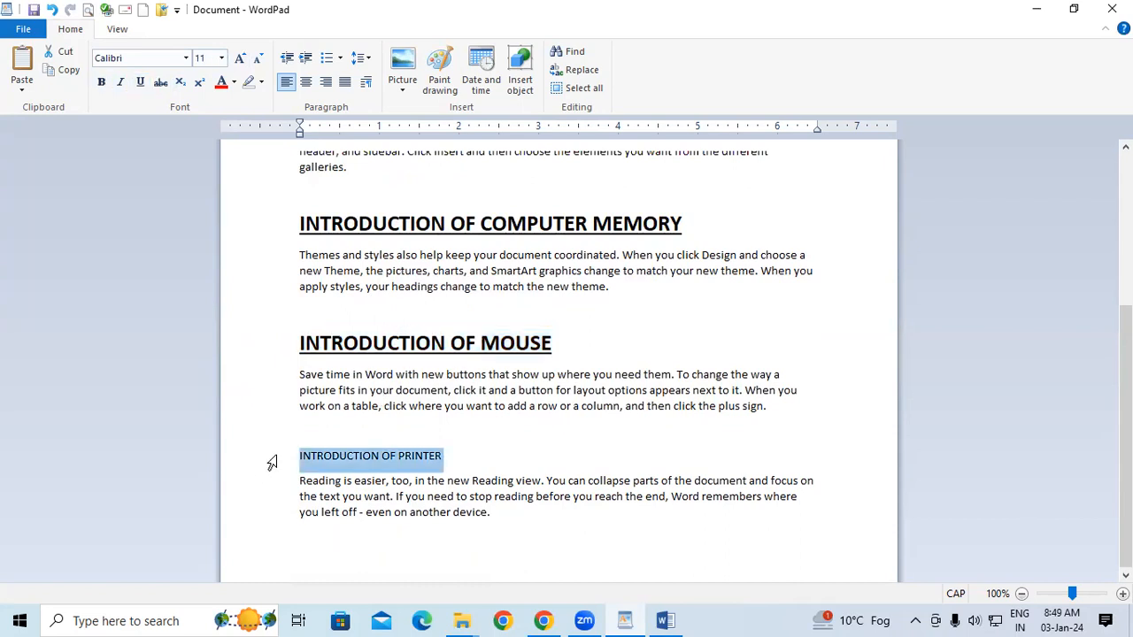
left_click(239, 60)
left_click(239, 60)
left_click(239, 60)
left_click(240, 60)
left_click(239, 61)
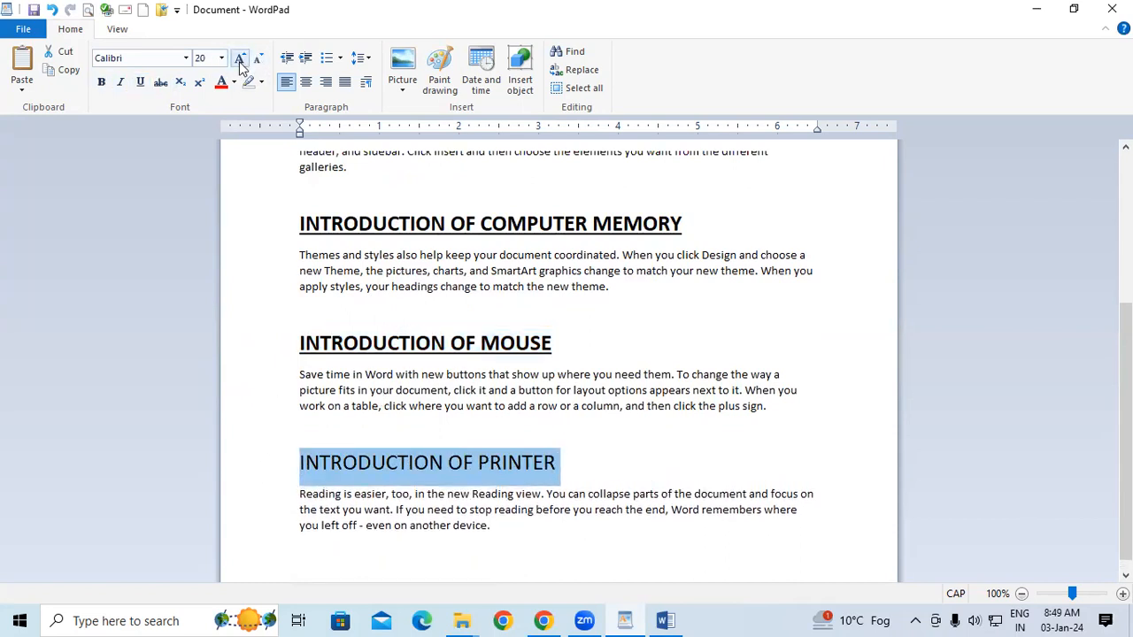
left_click(102, 82)
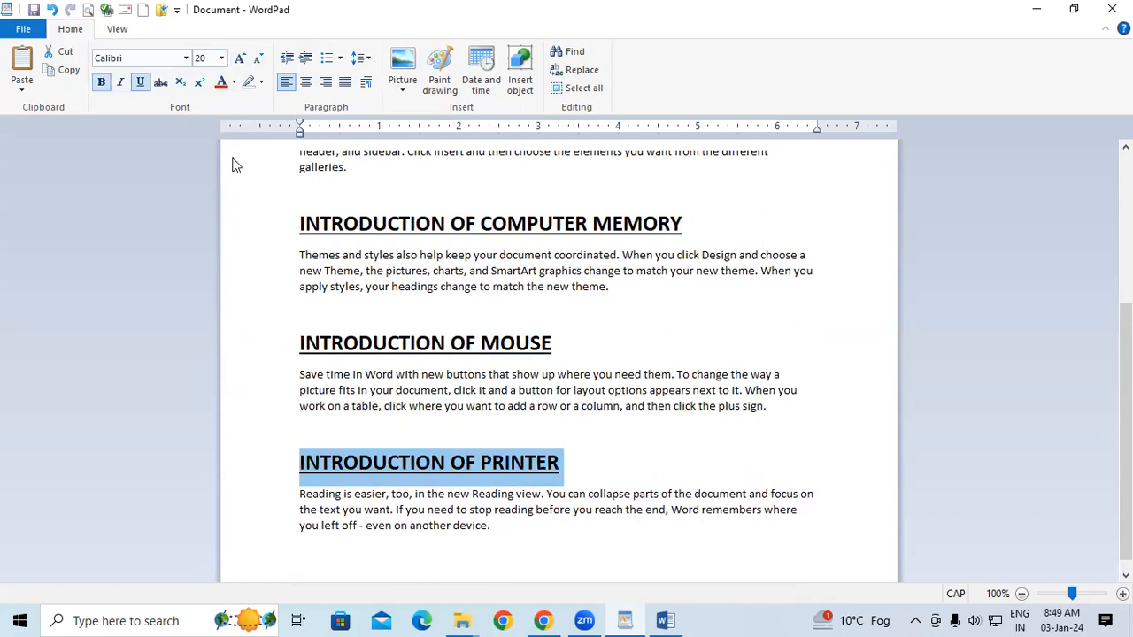
Highlight the heading "INTRODUCTION OF COMPUTER" in yellow
scroll(728, 348, "up", 5)
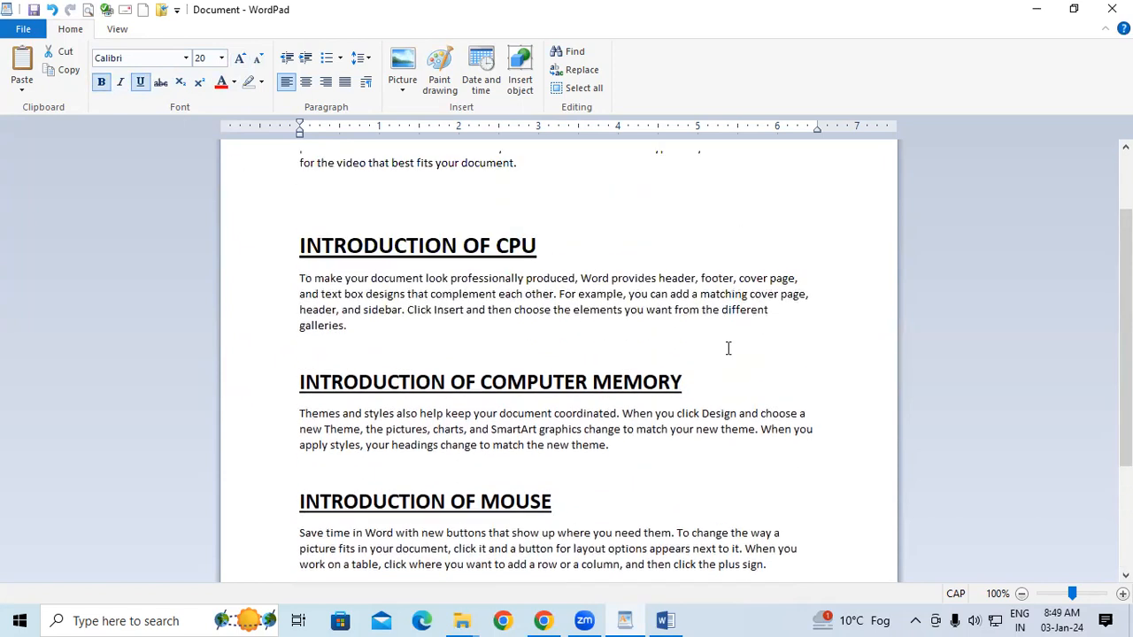
left_click(756, 251)
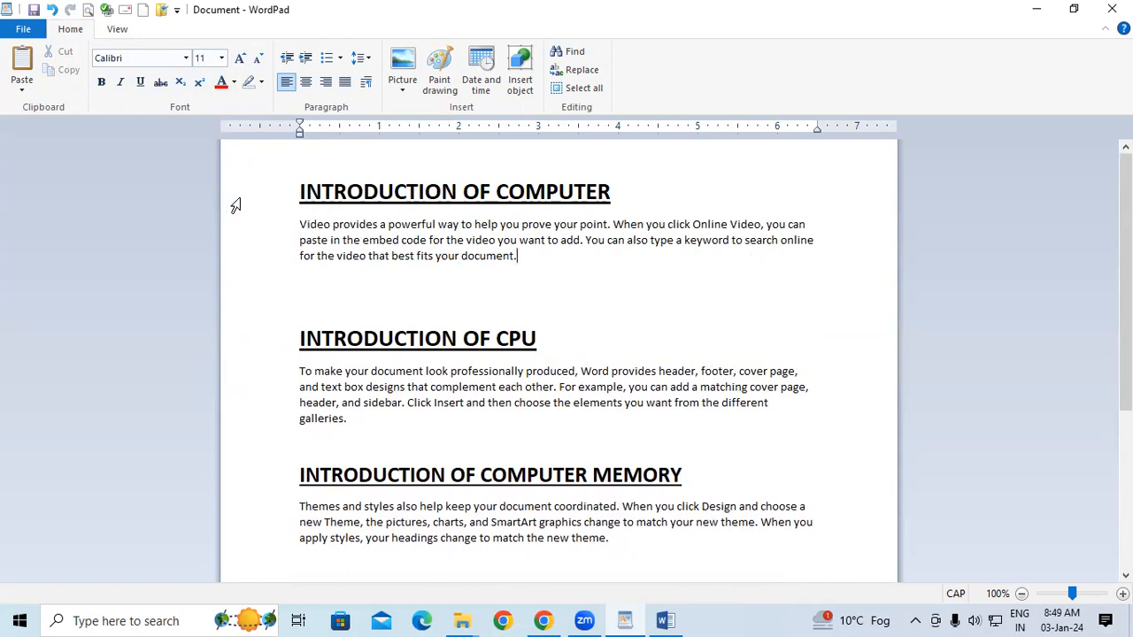
left_click(260, 195)
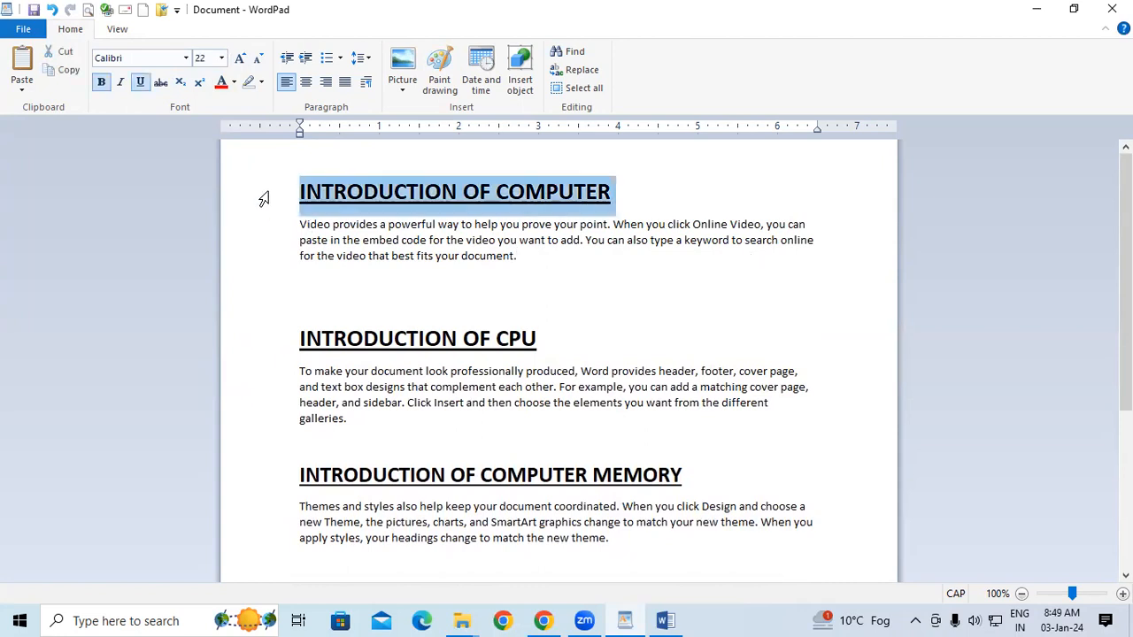
left_click(261, 82)
left_click(252, 104)
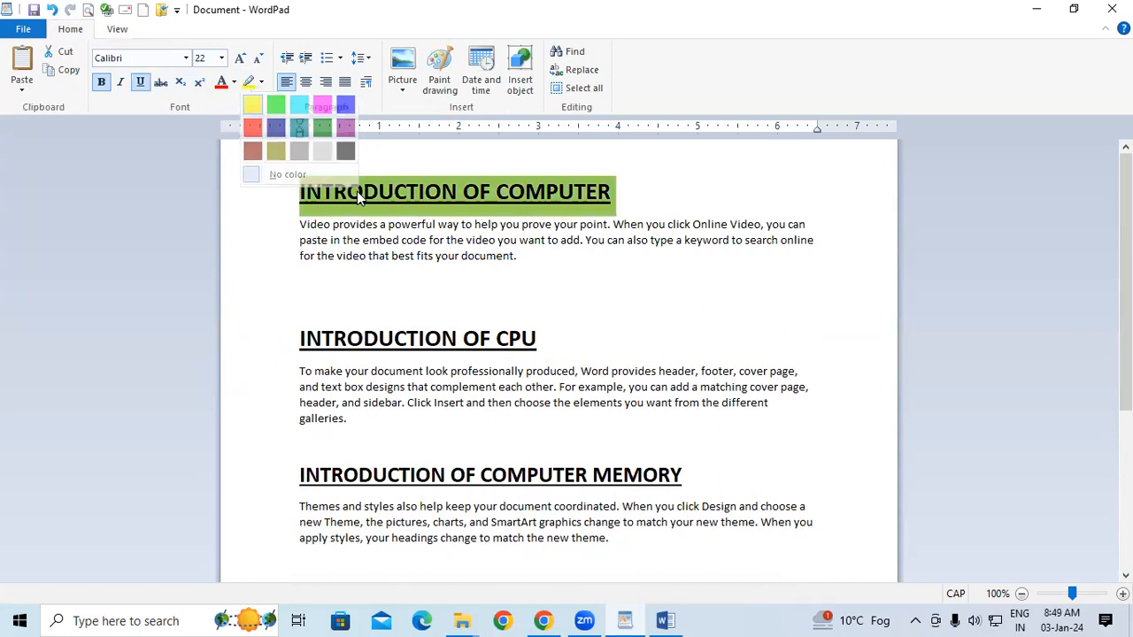
left_click(724, 435)
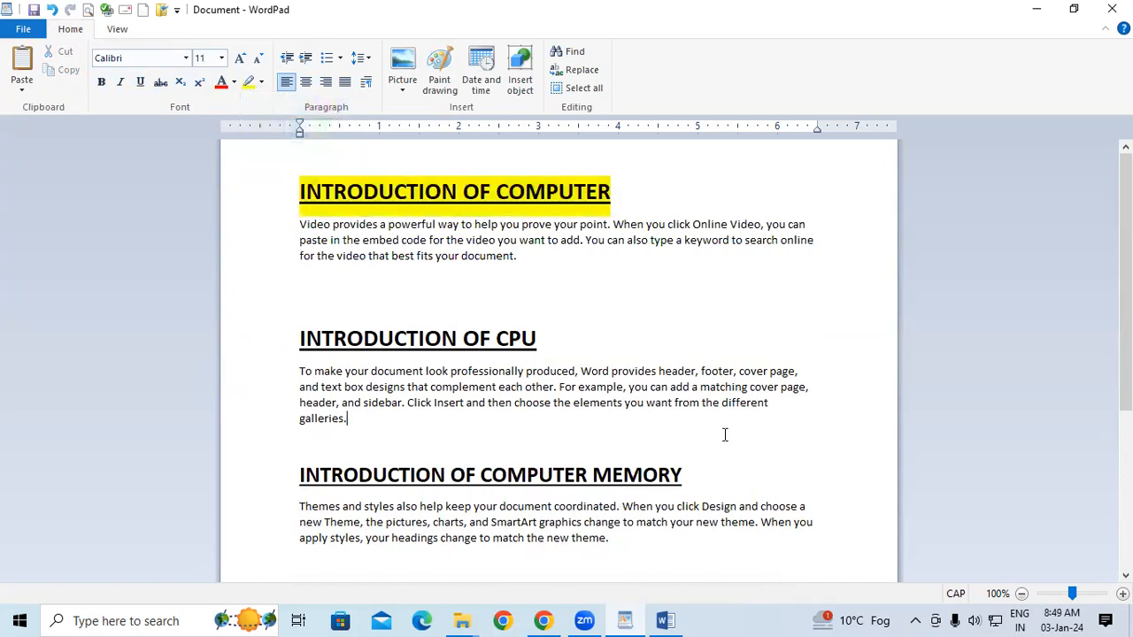
Highlight the heading "INTRODUCTION OF CPU" in dark gray
left_click(271, 347)
left_click(262, 82)
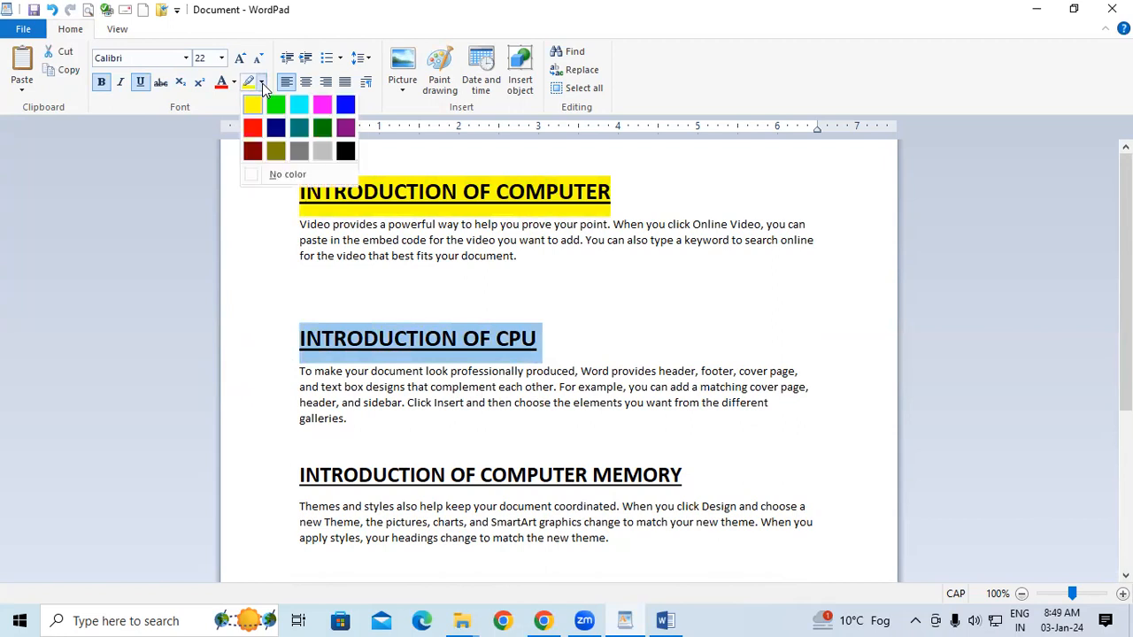
left_click(306, 148)
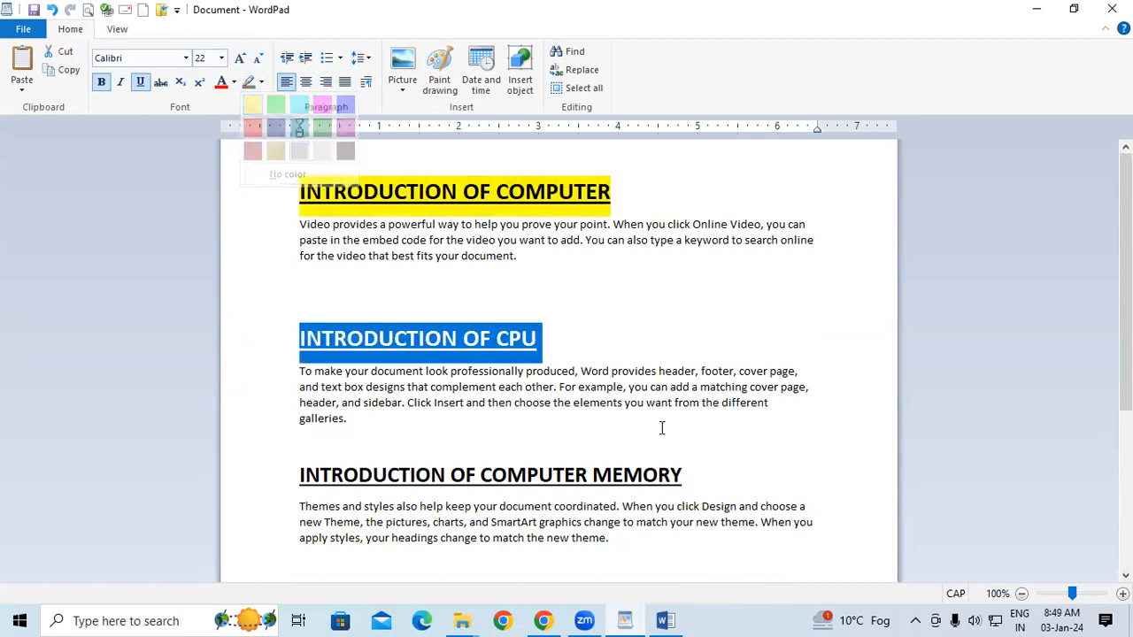
left_click(670, 430)
Highlight the heading "INTRODUCTION OF COMPUTER MEMORY" in cyan
scroll(428, 409, "down", 1)
left_click(270, 409)
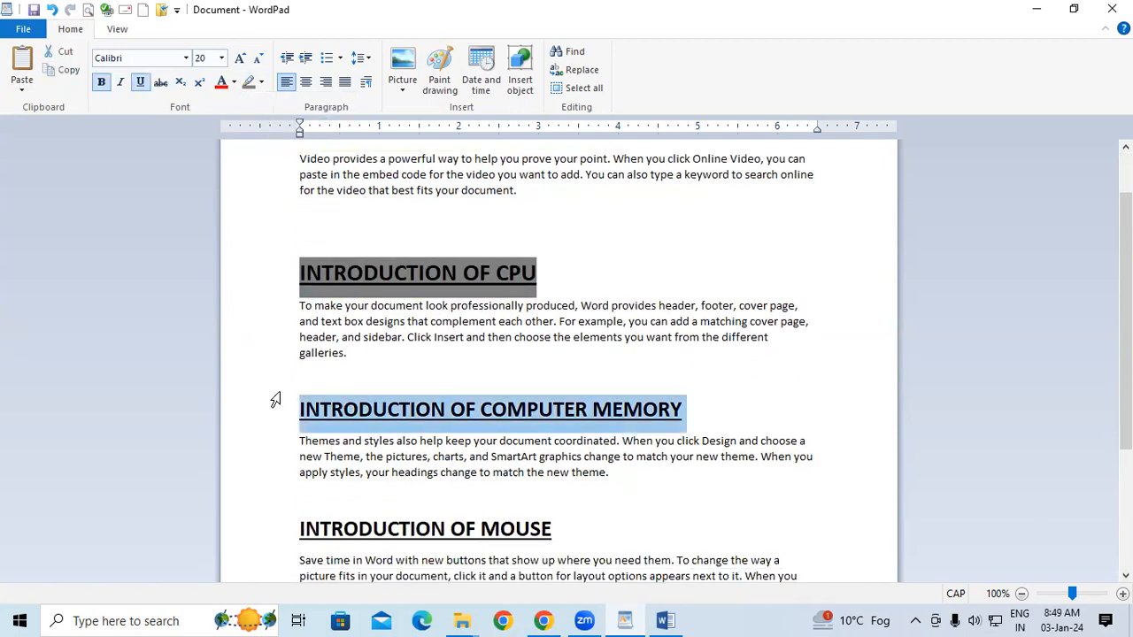
left_click(261, 83)
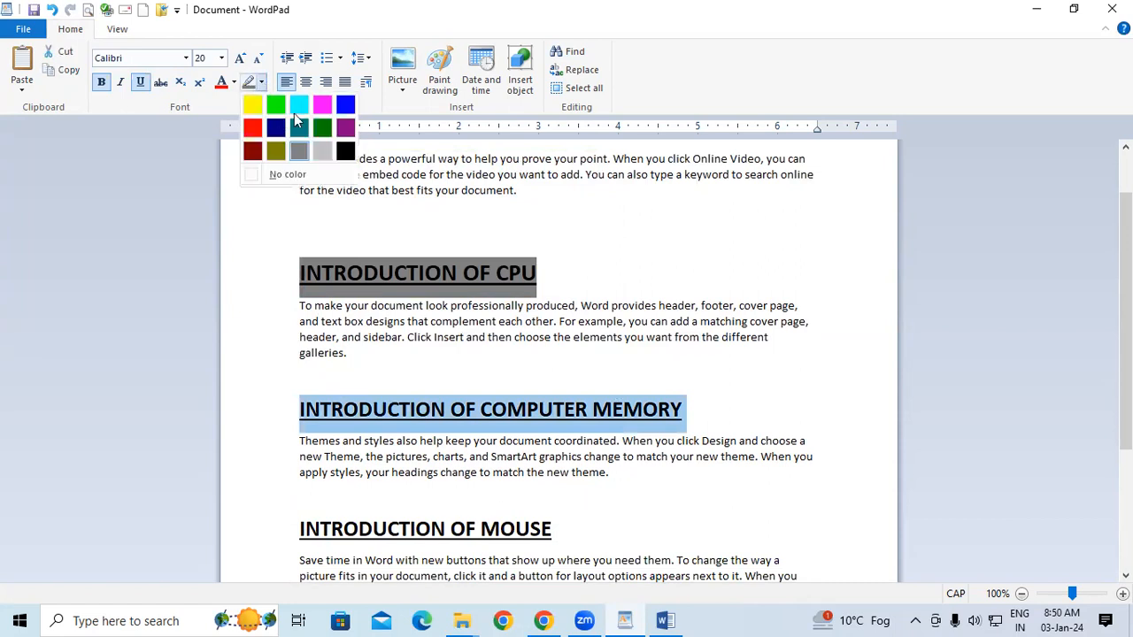
left_click(302, 110)
Highlight the heading "INTRODUCTION OF MOUSE" in teal
scroll(511, 491, "down", 1)
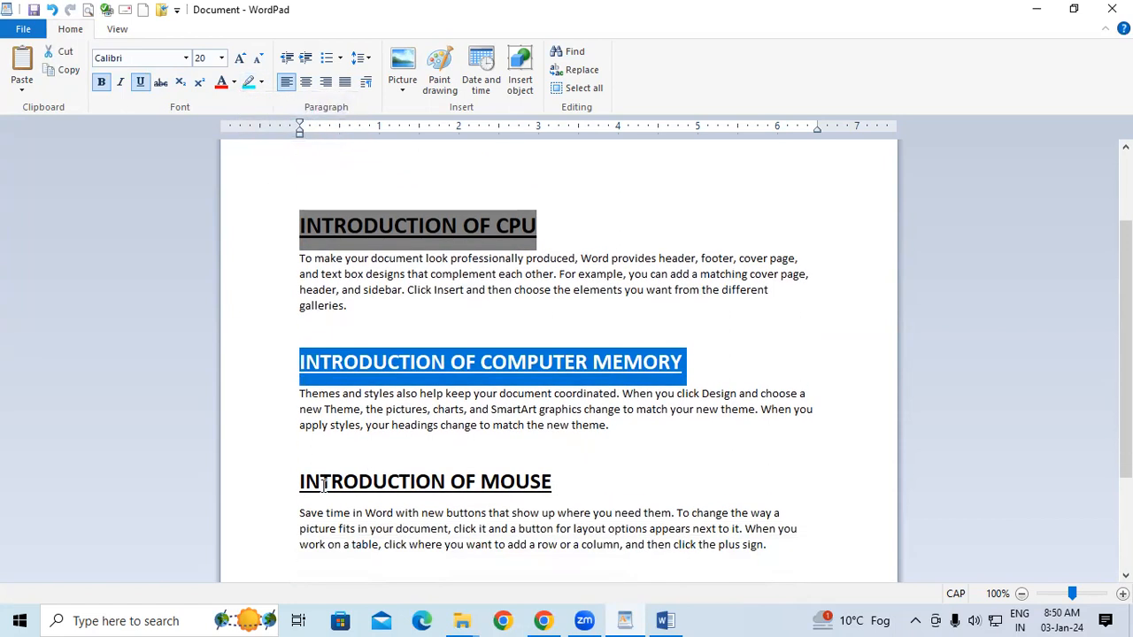
left_click(275, 485)
left_click(262, 83)
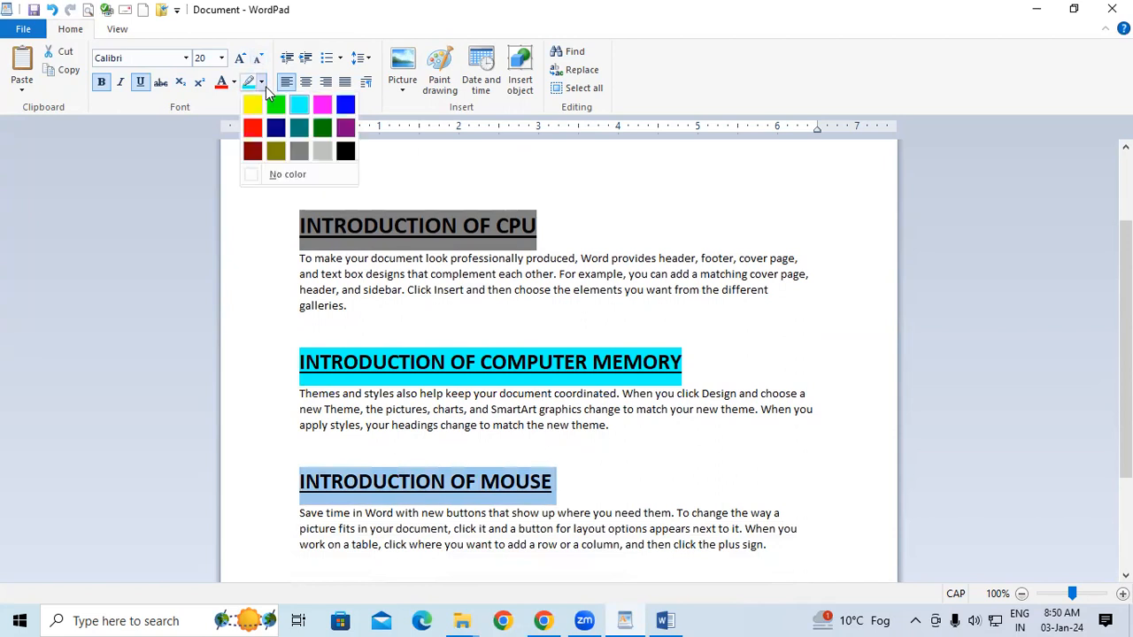
left_click(299, 130)
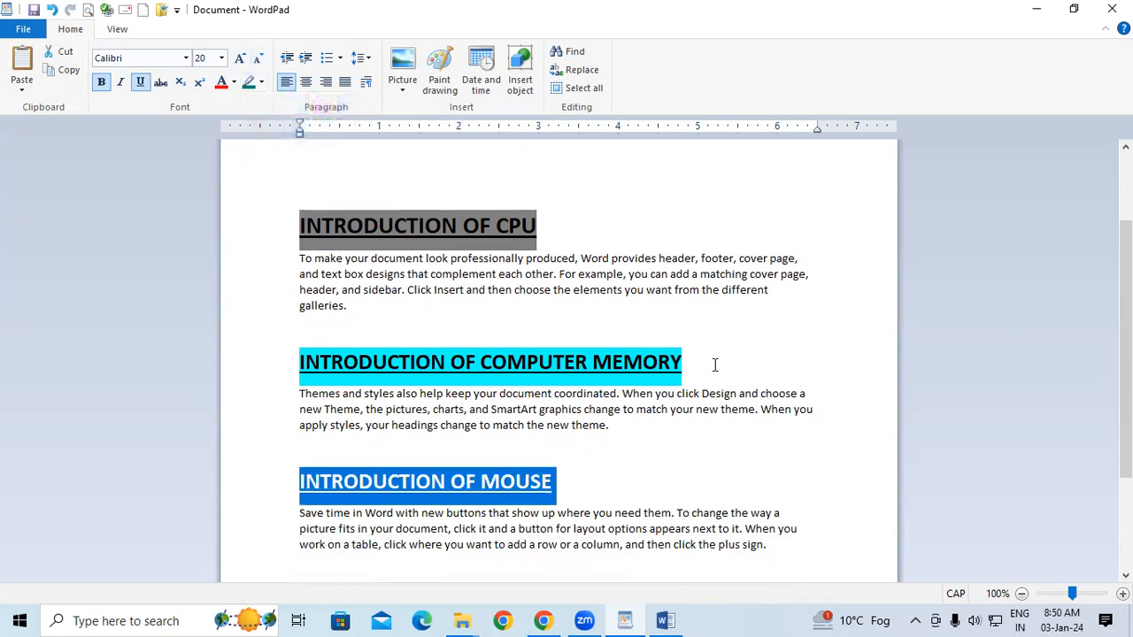
left_click(788, 372)
Highlight the words "a keyword" in the first paragraph in cyan
scroll(788, 372, "up", 1)
scroll(788, 372, "up", 2)
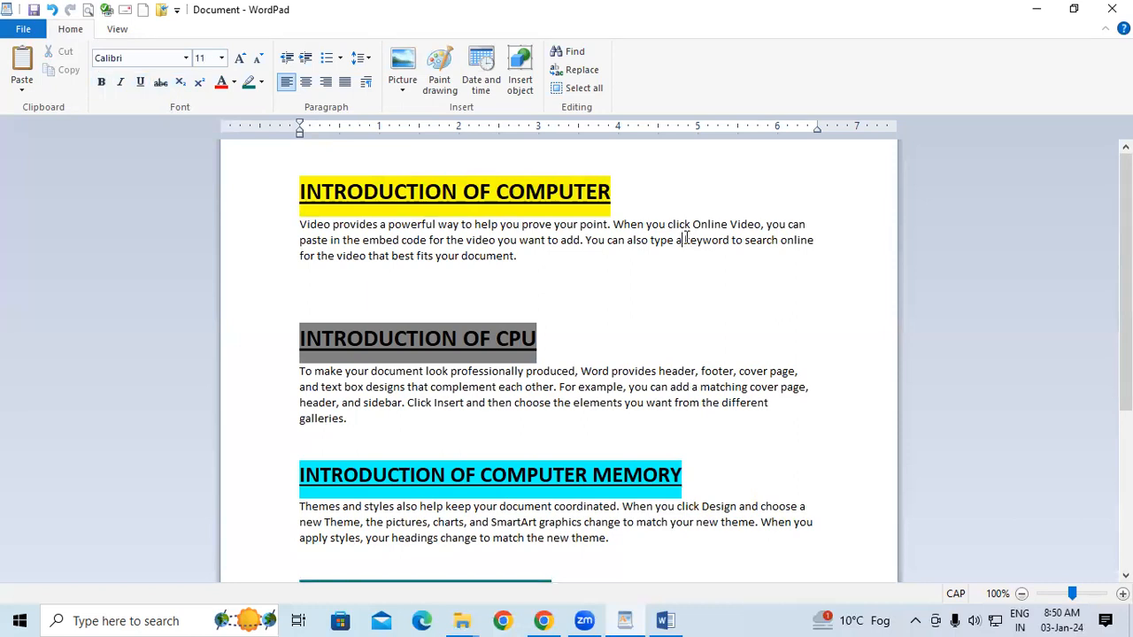
left_click_drag(676, 240, 731, 240)
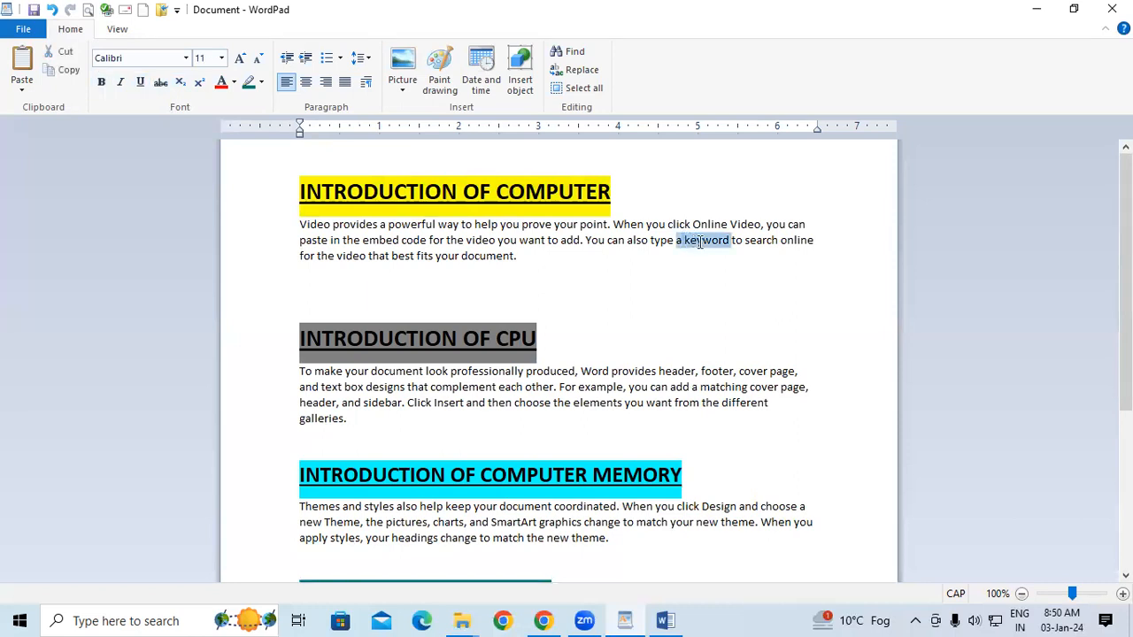
left_click(261, 82)
left_click(300, 106)
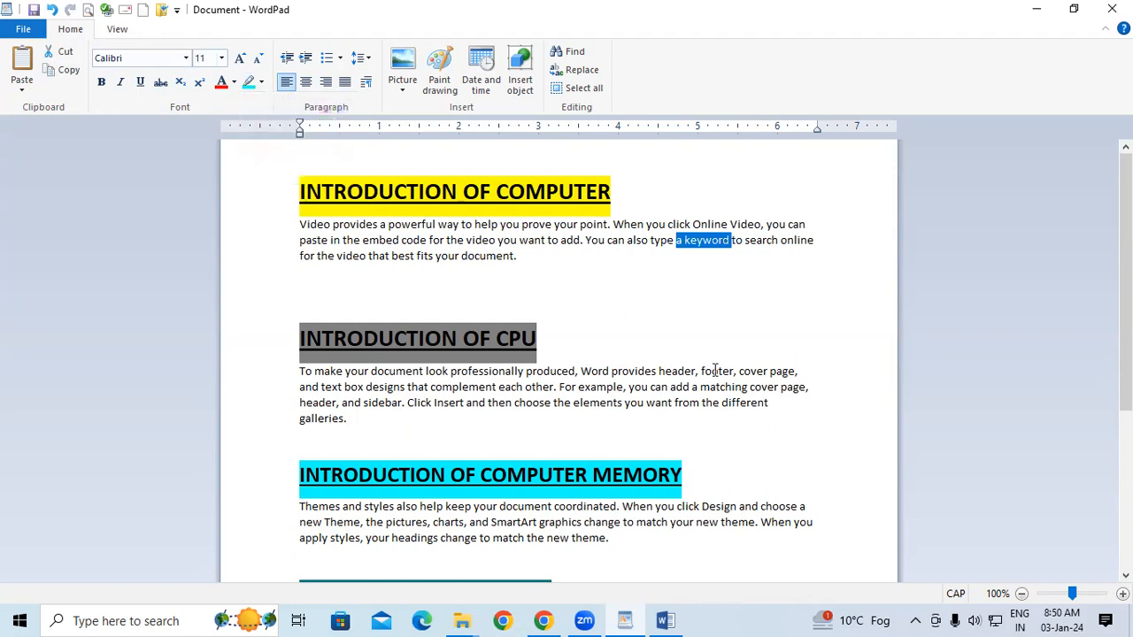
left_click(767, 390)
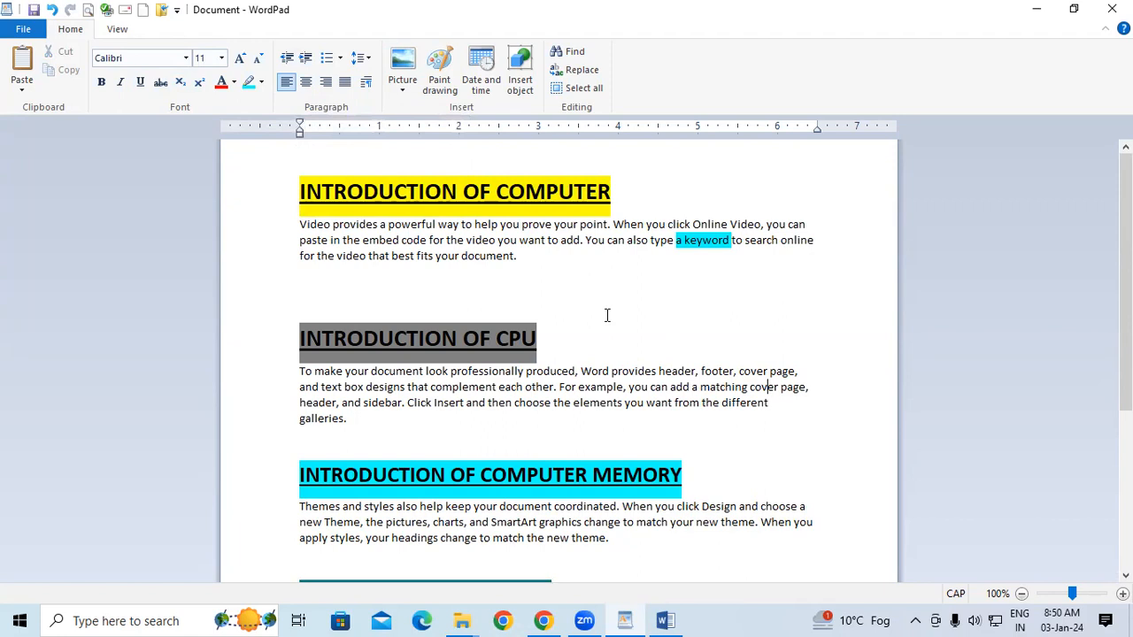
Select the whole document and increase its left indent to 3 inches
key("ctrl+a")
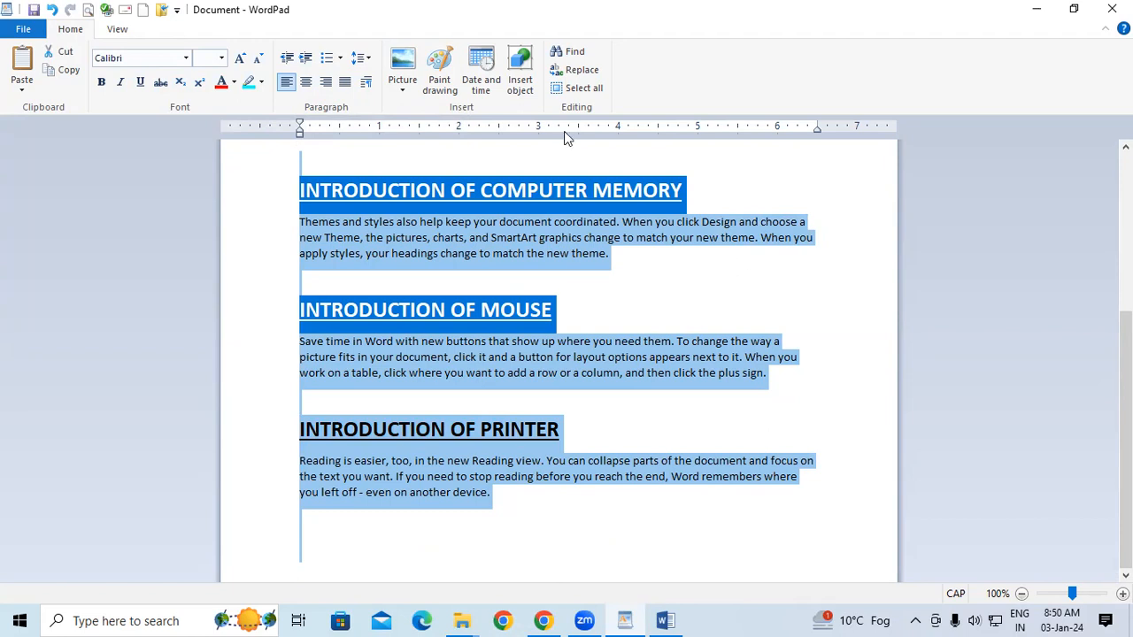
left_click(306, 57)
left_click(308, 58)
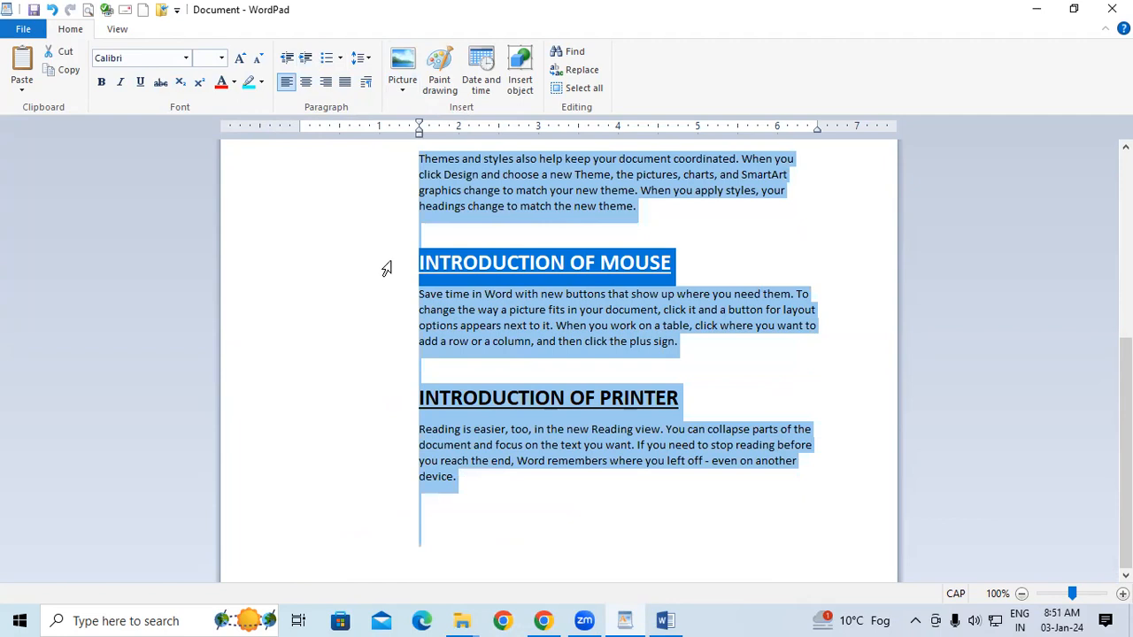
left_click(308, 58)
left_click(308, 58)
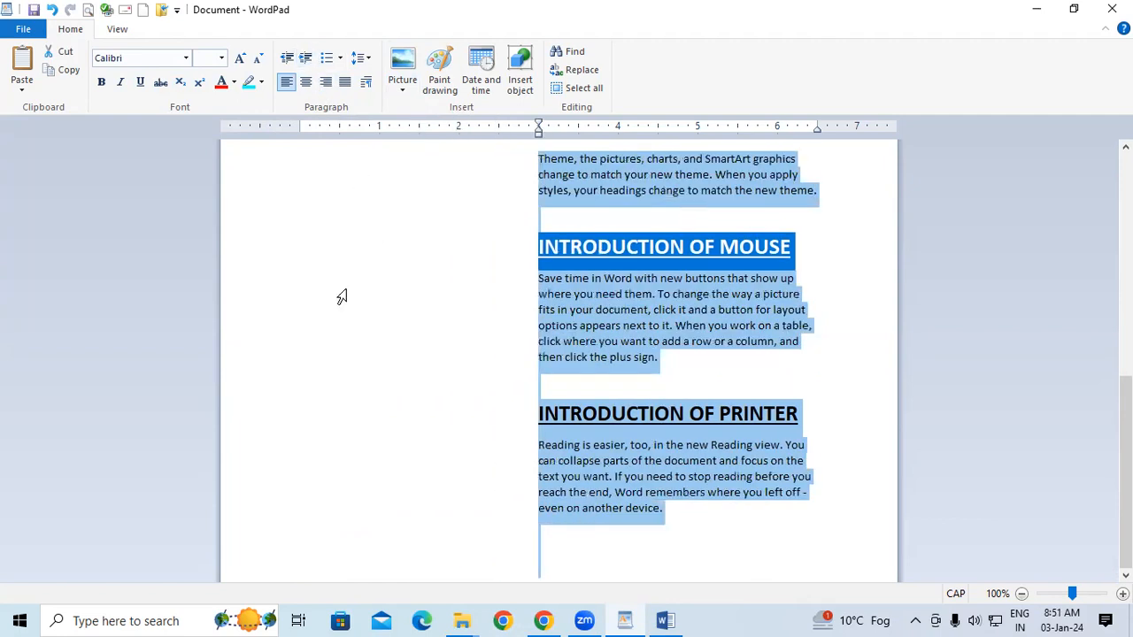
scroll(376, 297, "up", 5)
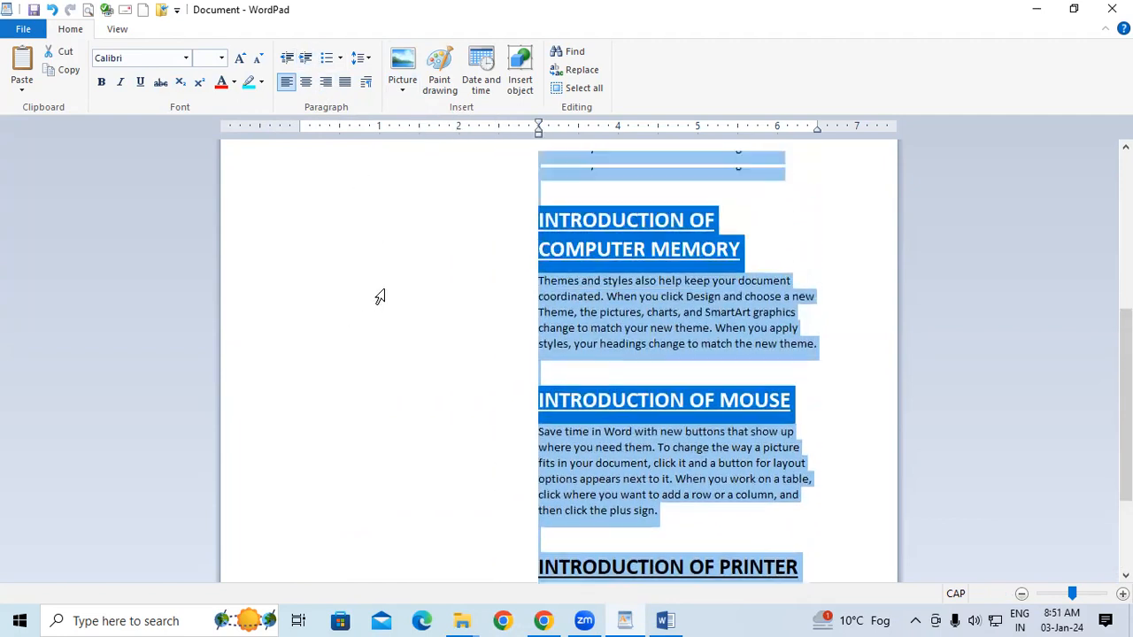
scroll(373, 281, "up", 5)
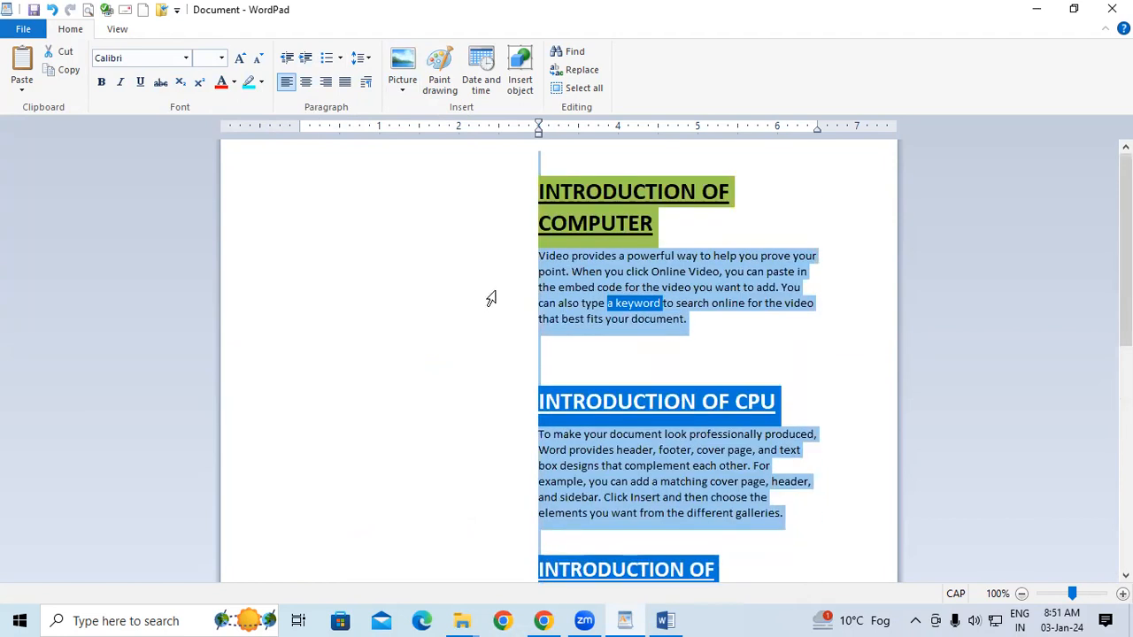
Decrease the indent of the whole document back to the left margin
left_click(286, 60)
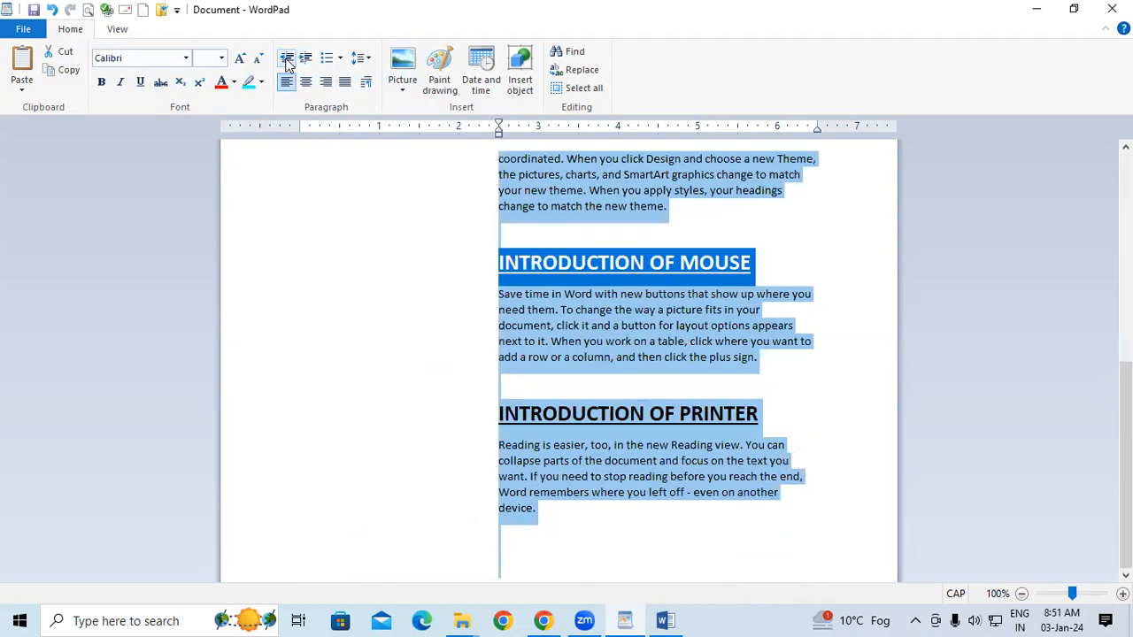
left_click(285, 60)
left_click(286, 60)
left_click(286, 61)
left_click(286, 60)
left_click(285, 60)
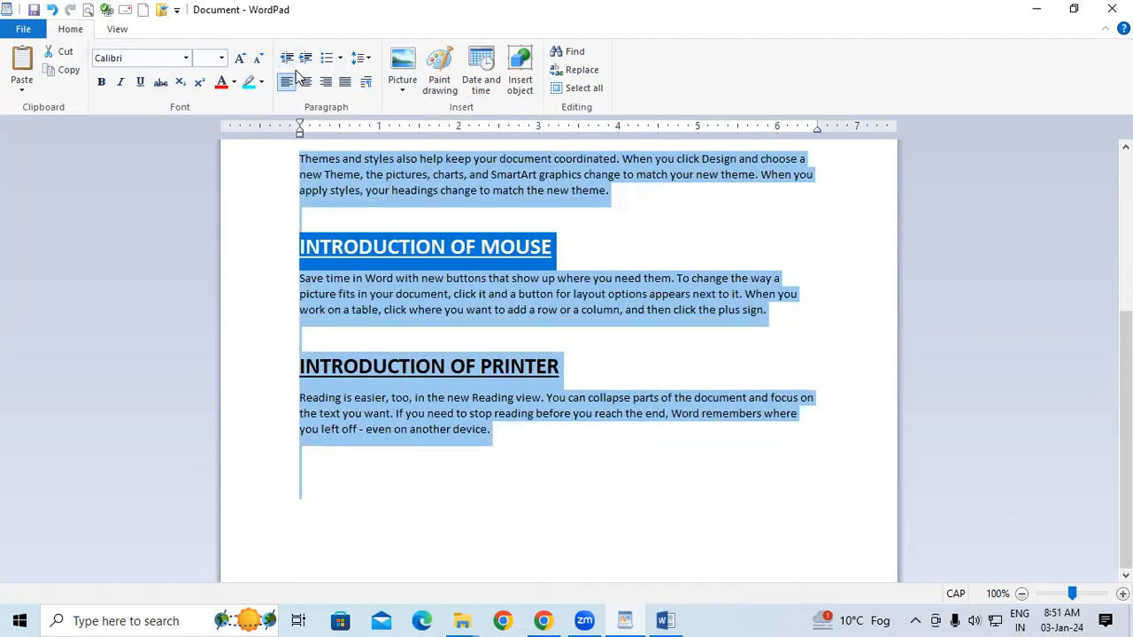
Indent the whole document again to 3 inches
left_click(306, 60)
left_click(305, 60)
left_click(306, 60)
left_click(305, 60)
left_click(306, 60)
left_click(305, 60)
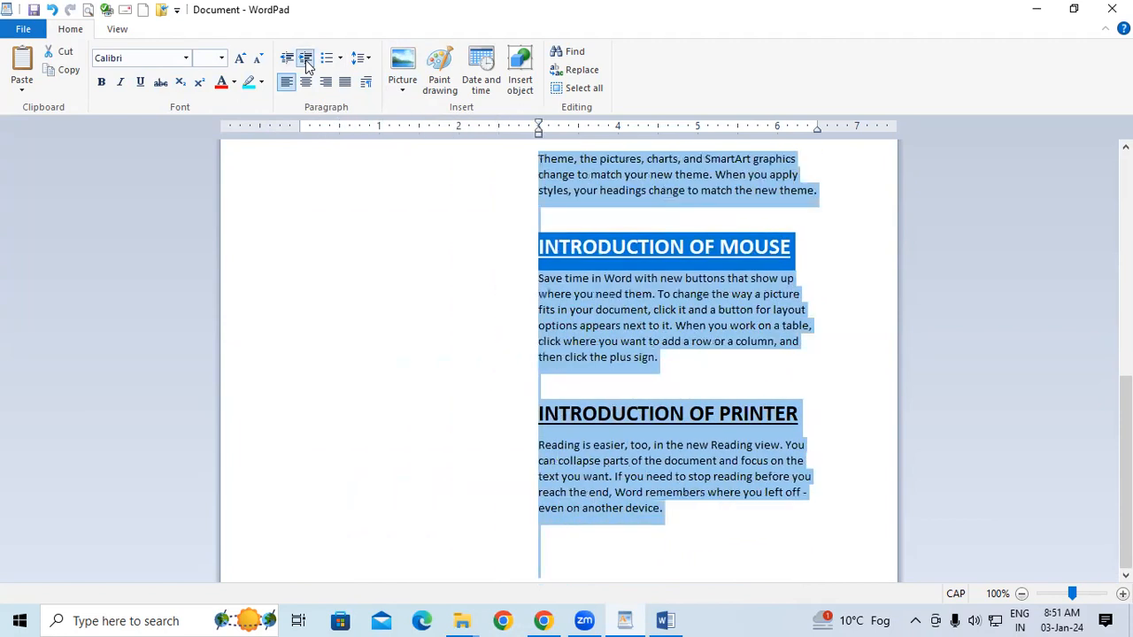
left_click(306, 60)
Remove the repeated 3-inch indent from the entire text, returning it to the margin
left_click(287, 58)
left_click(287, 58)
left_click(288, 58)
left_click(287, 58)
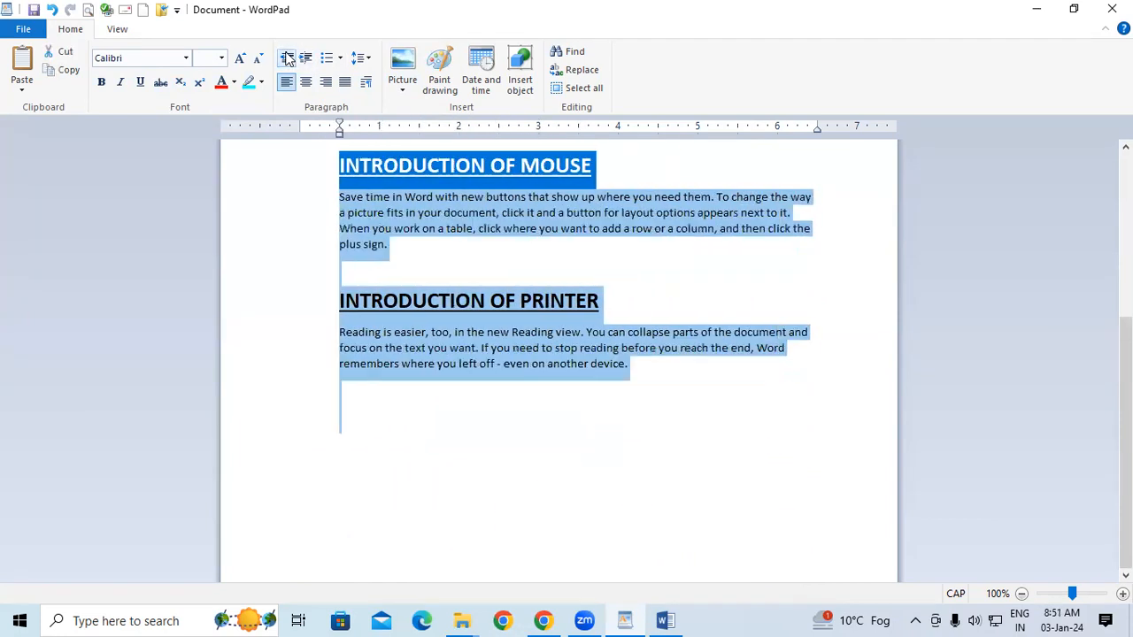
left_click(287, 58)
scroll(653, 399, "up", 7)
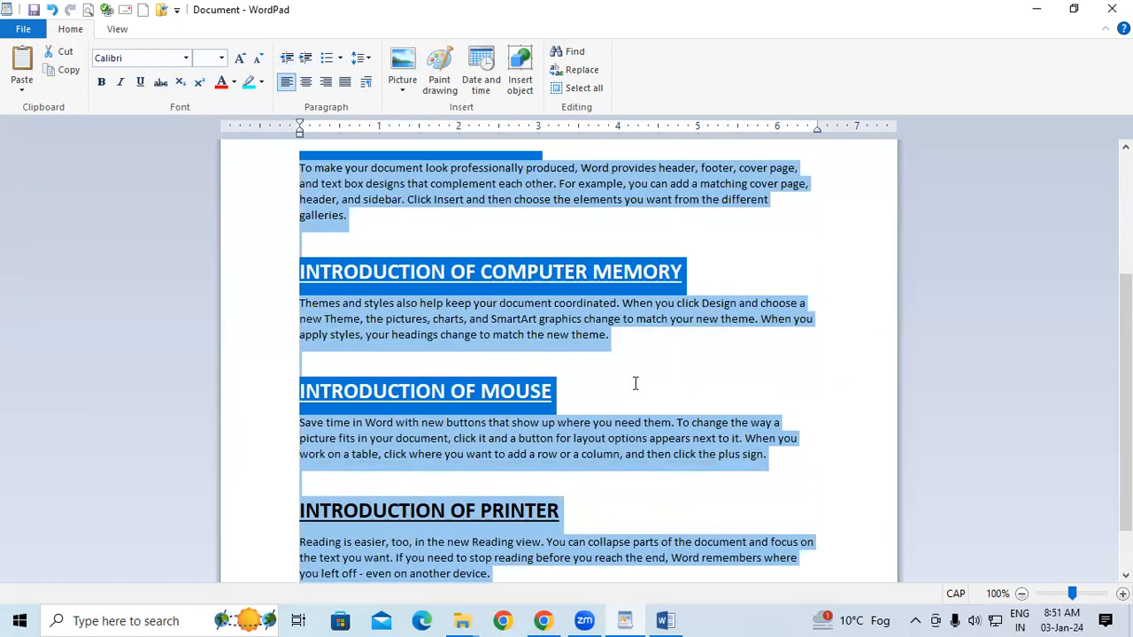
scroll(520, 216, "up", 3)
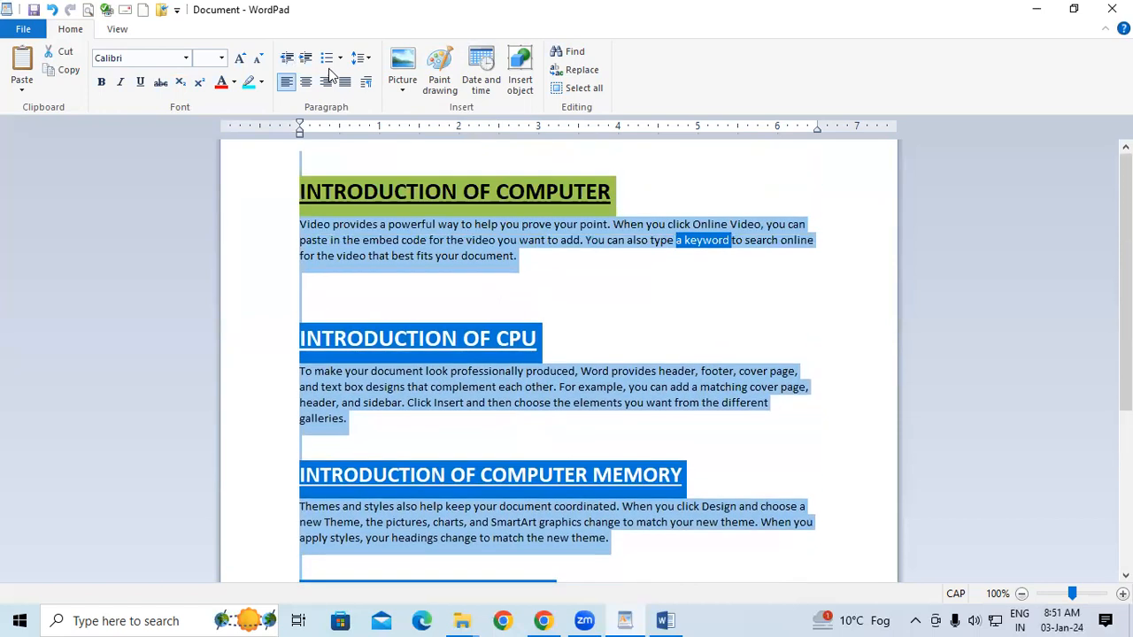
left_click(342, 57)
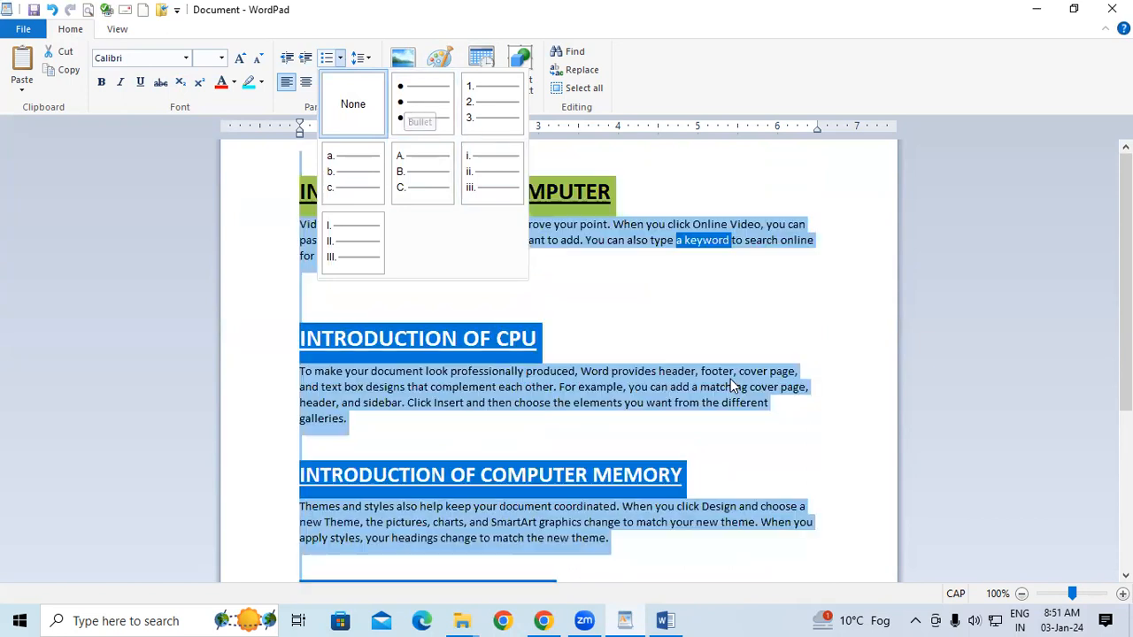
scroll(717, 331, "down", 5)
left_click(718, 328)
scroll(718, 328, "up", 5)
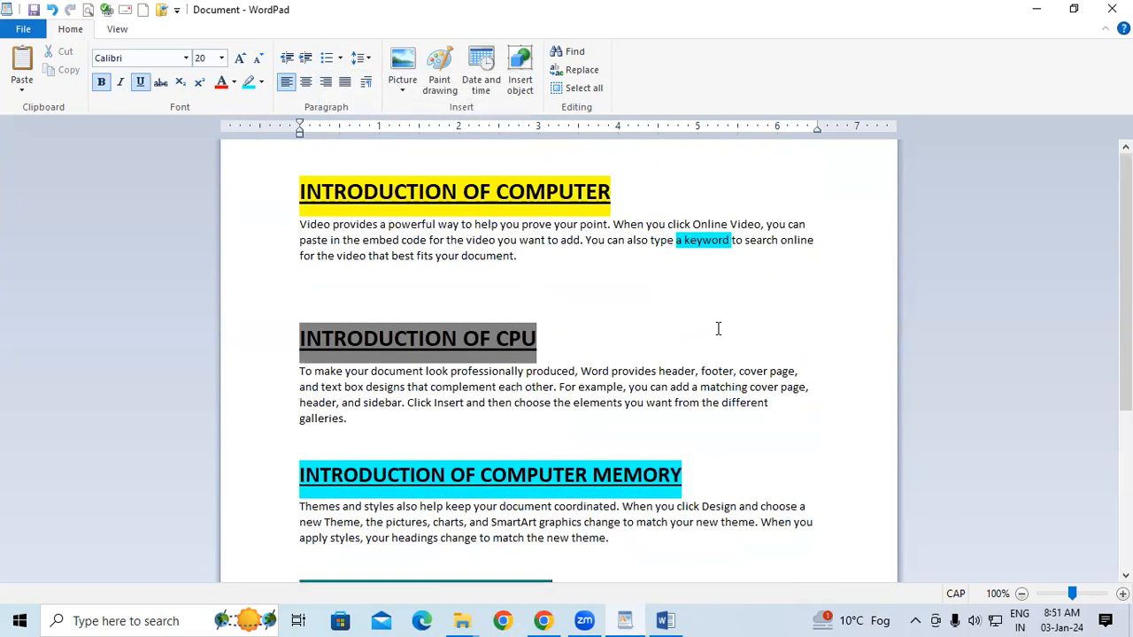
Undo the indents, highlights, heading formatting and inserted headings, back to before "INTRODUCTION OF COMPUTER" was added above the first paragraph
key("ctrl+z")
key("ctrl+z")
key("ctrl+z")
key("ctrl+z")
key("ctrl+z")
key("ctrl+z")
key("ctrl+z")
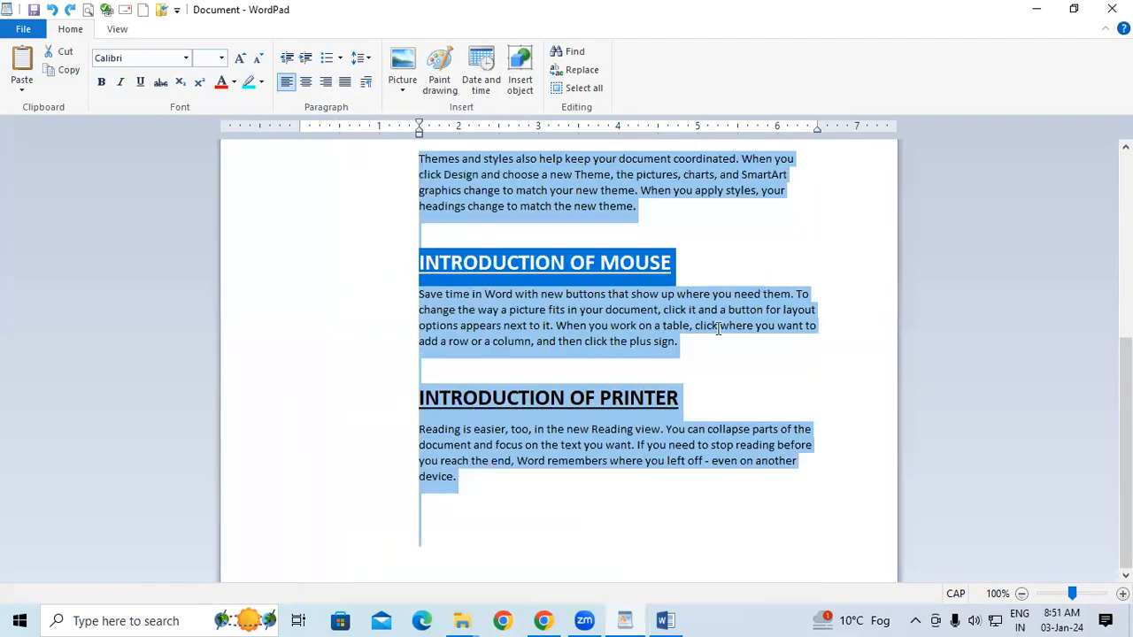
key("ctrl+z")
key("ctrl+z")
key("ctrl+z")
key("ctrl+z")
key("ctrl+z")
key("ctrl+z")
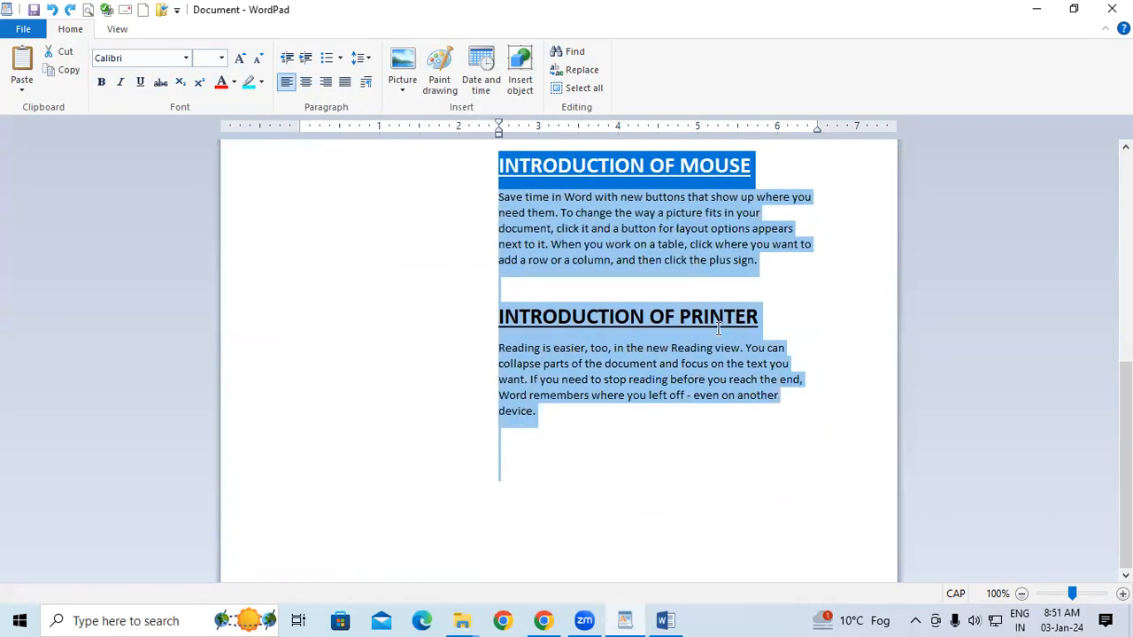
key("ctrl+z")
key("ctrl+z")
key("ctrl+z")
key("ctrl+z")
key("ctrl+z")
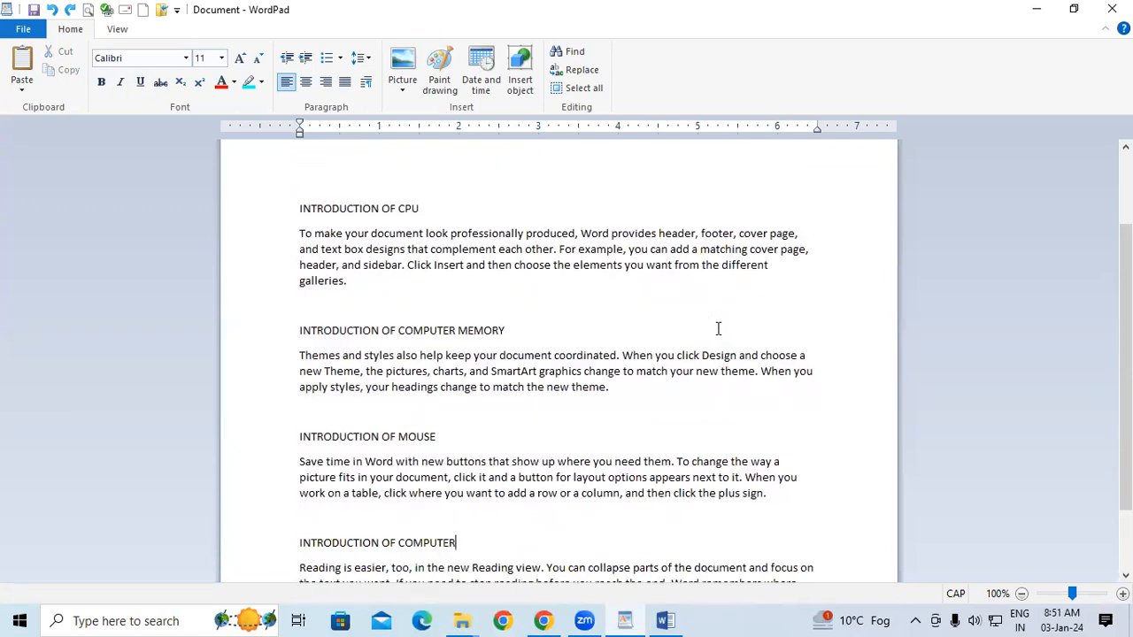
key("ctrl+z")
key("ctrl+z")
key("ctrl+z")
key("ctrl+z")
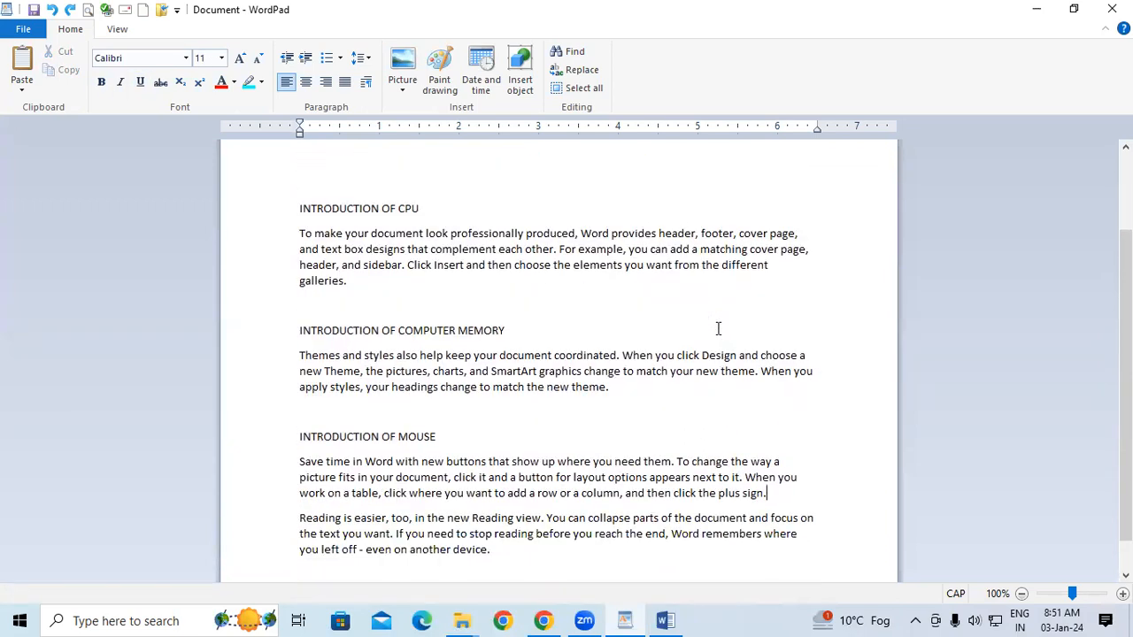
key("ctrl+z")
key("ctrl+z")
key("ctrl+z")
key("ctrl+z")
key("ctrl+z")
key("ctrl+z")
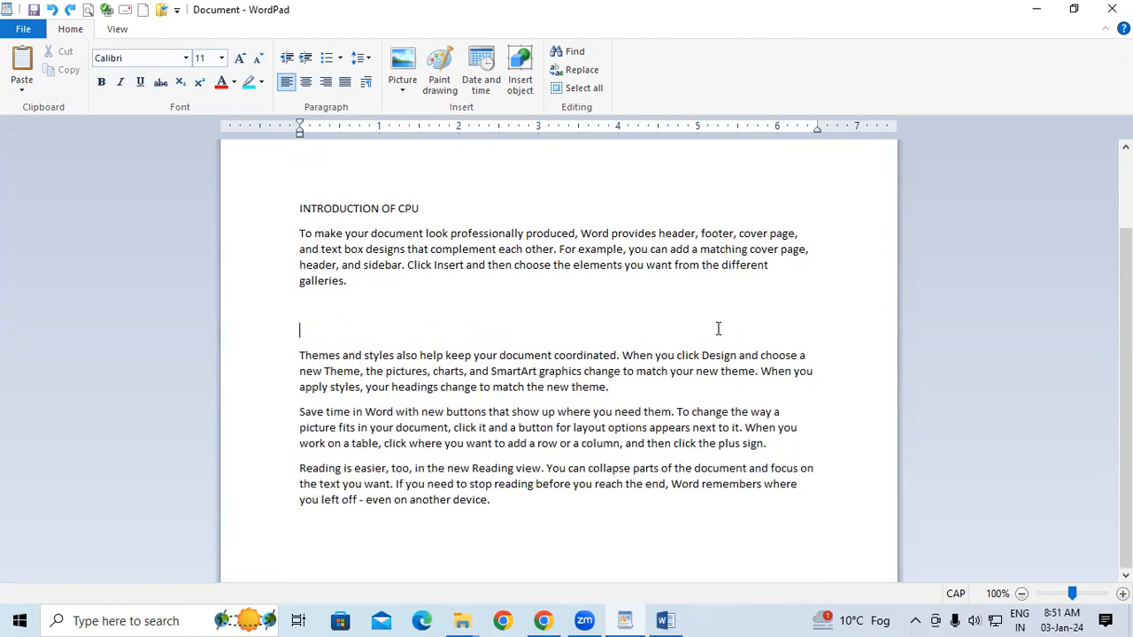
key("ctrl+z")
key("ctrl+z")
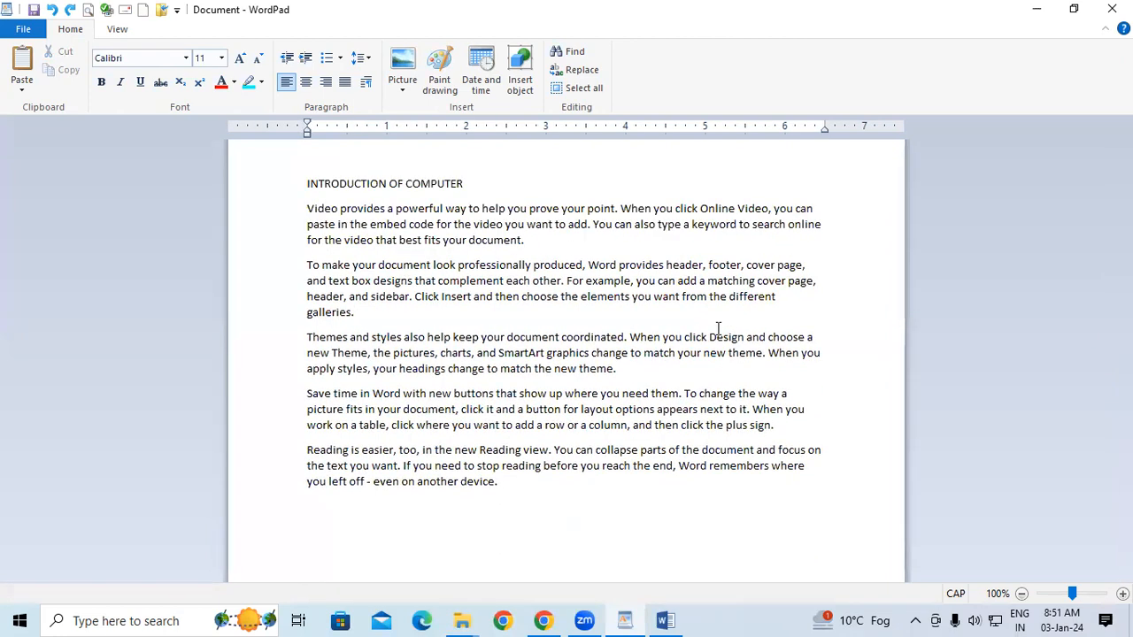
key("ctrl+z")
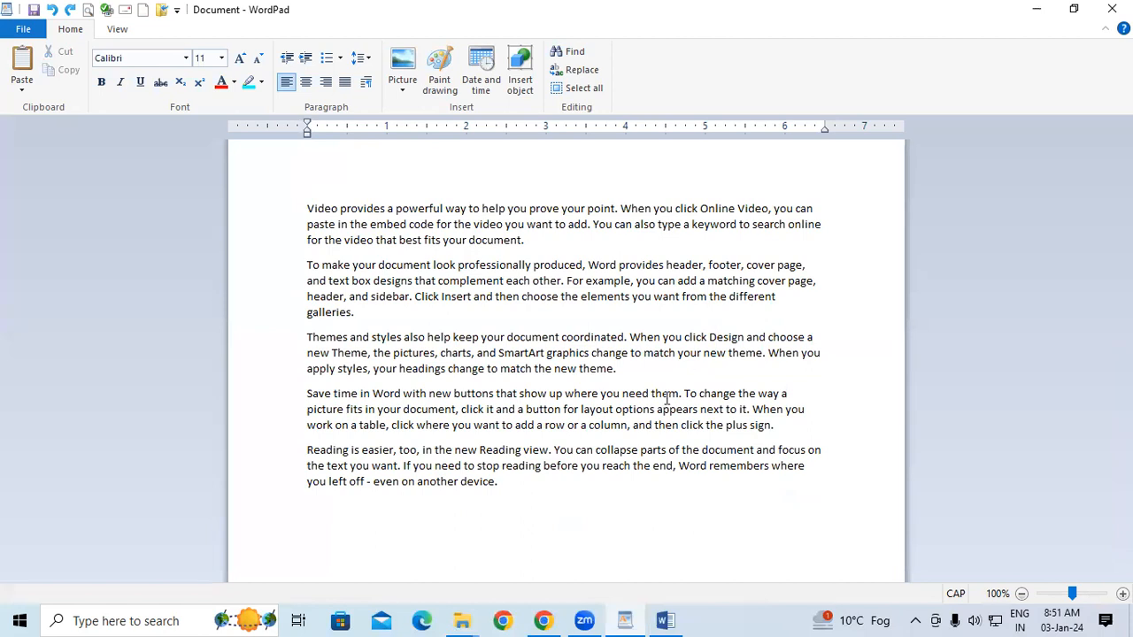
Select all five body paragraphs and enlarge their font to size 14
left_click_drag(309, 208, 528, 483)
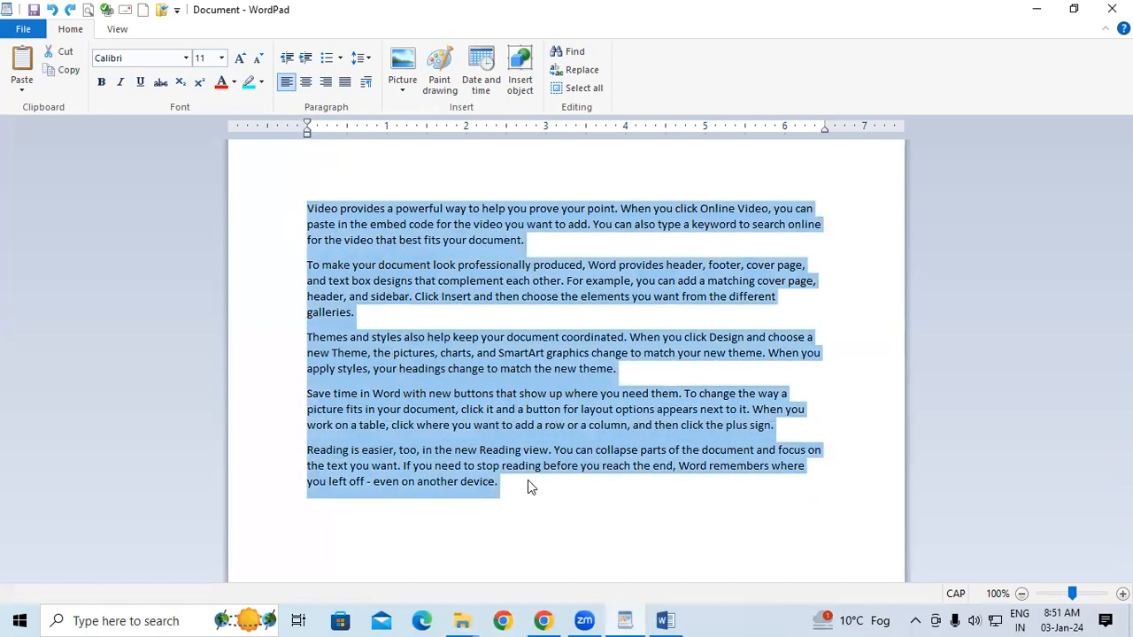
key("ctrl+shift+period")
key("ctrl+shift+period")
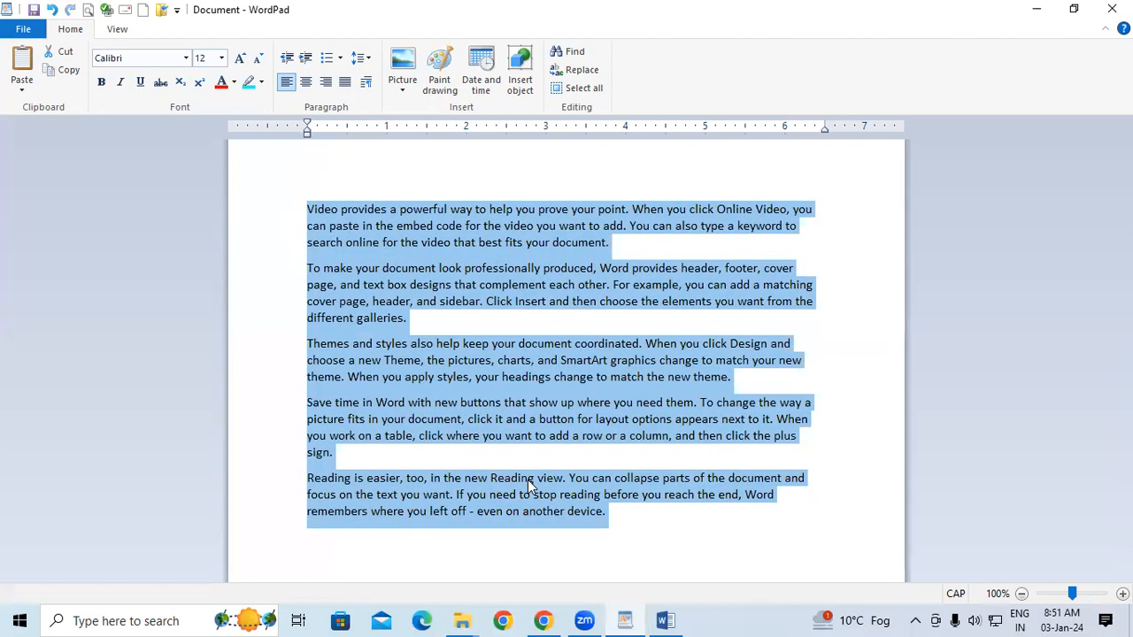
scroll(529, 484, "up", 1)
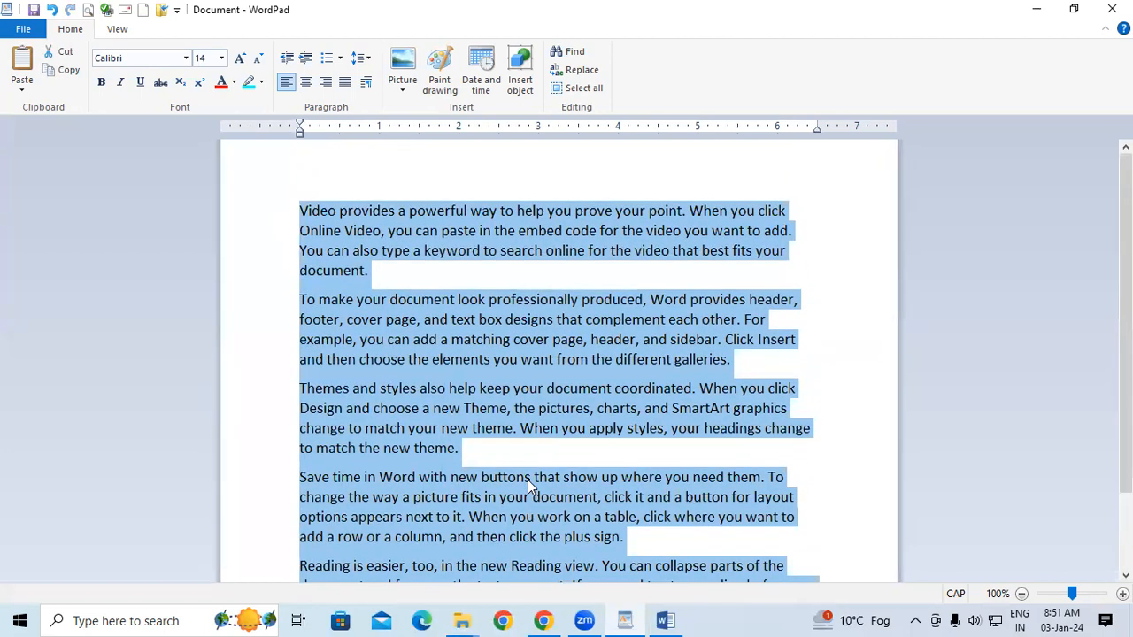
Format the five selected paragraphs as a round-bullet list
left_click(340, 57)
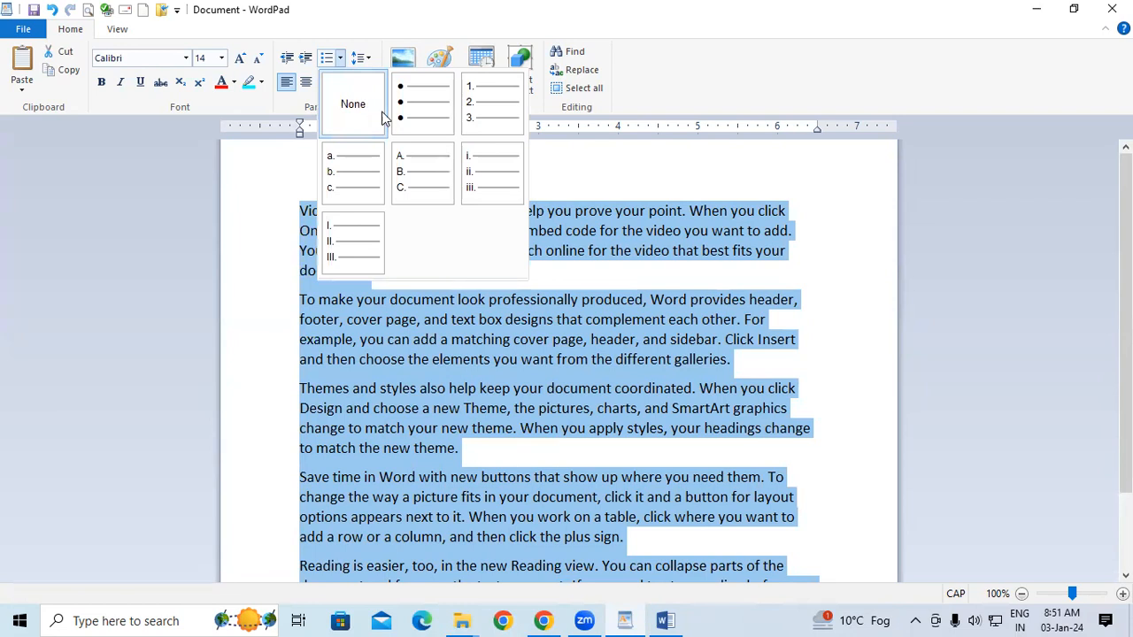
left_click(400, 116)
left_click(536, 413)
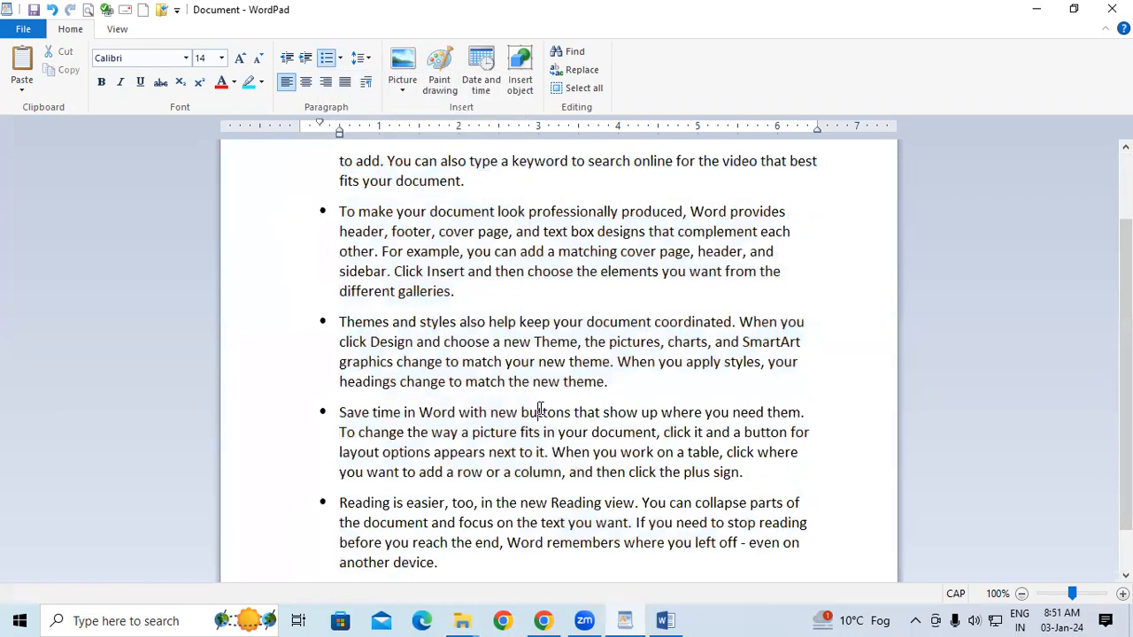
scroll(538, 407, "up", 2)
scroll(539, 407, "down", 2)
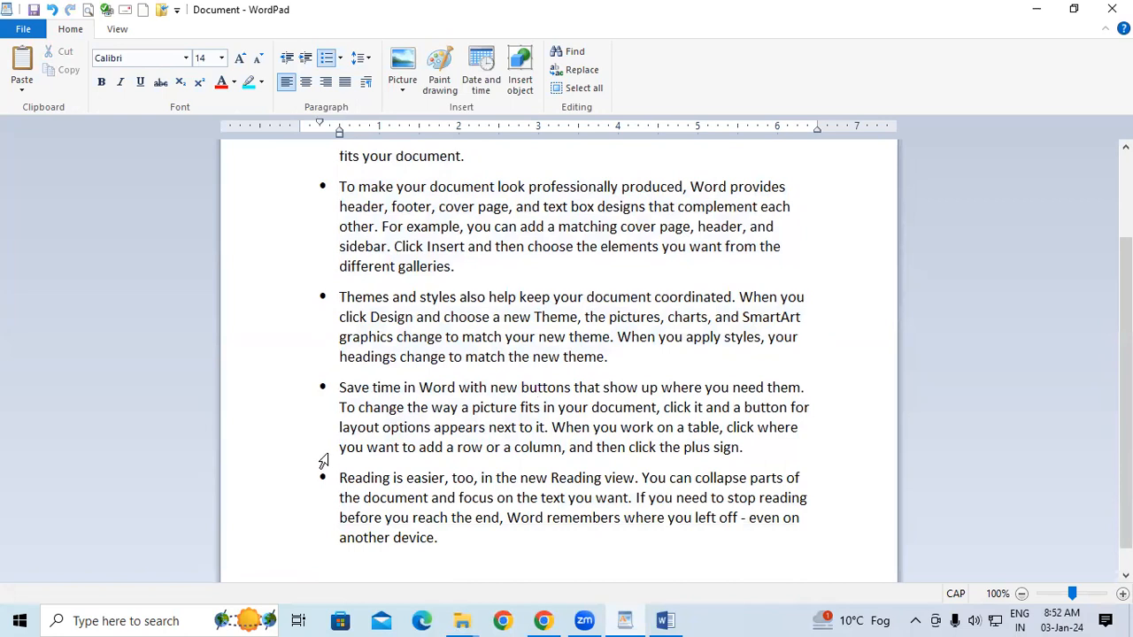
scroll(330, 456, "up", 2)
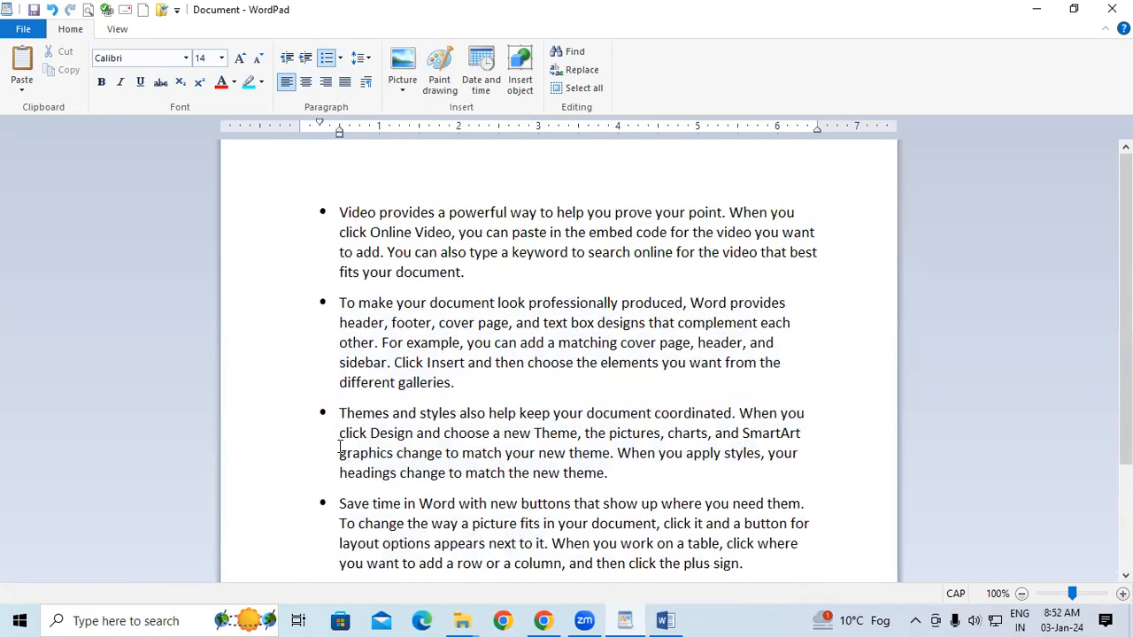
Change the entire bulleted text to a list numbered 1, 2, 3
key("ctrl+a")
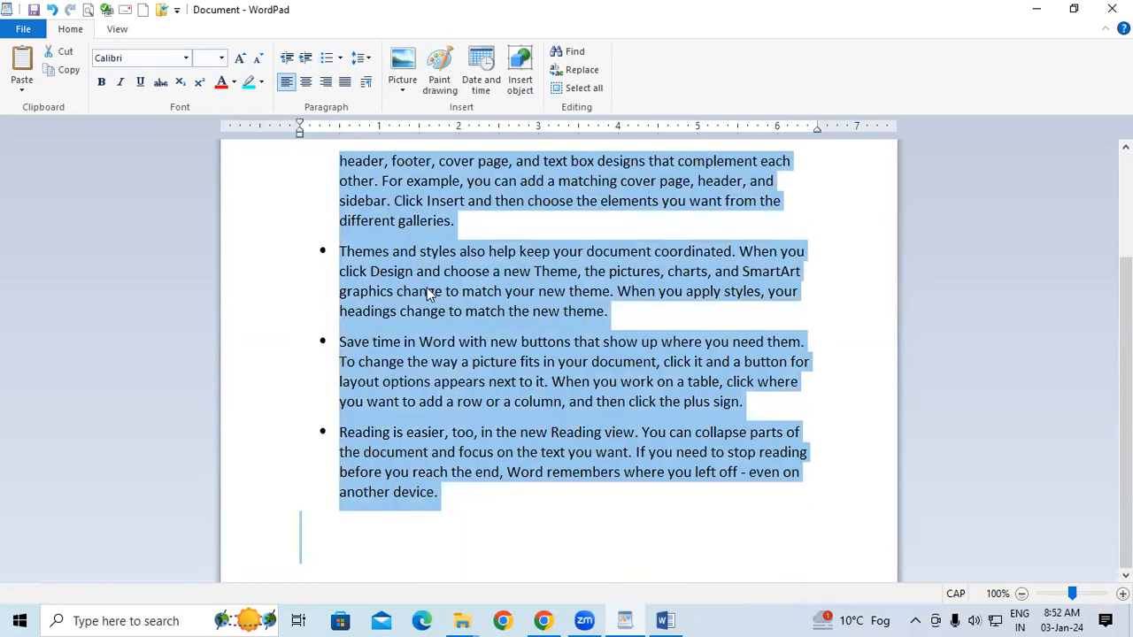
left_click(341, 58)
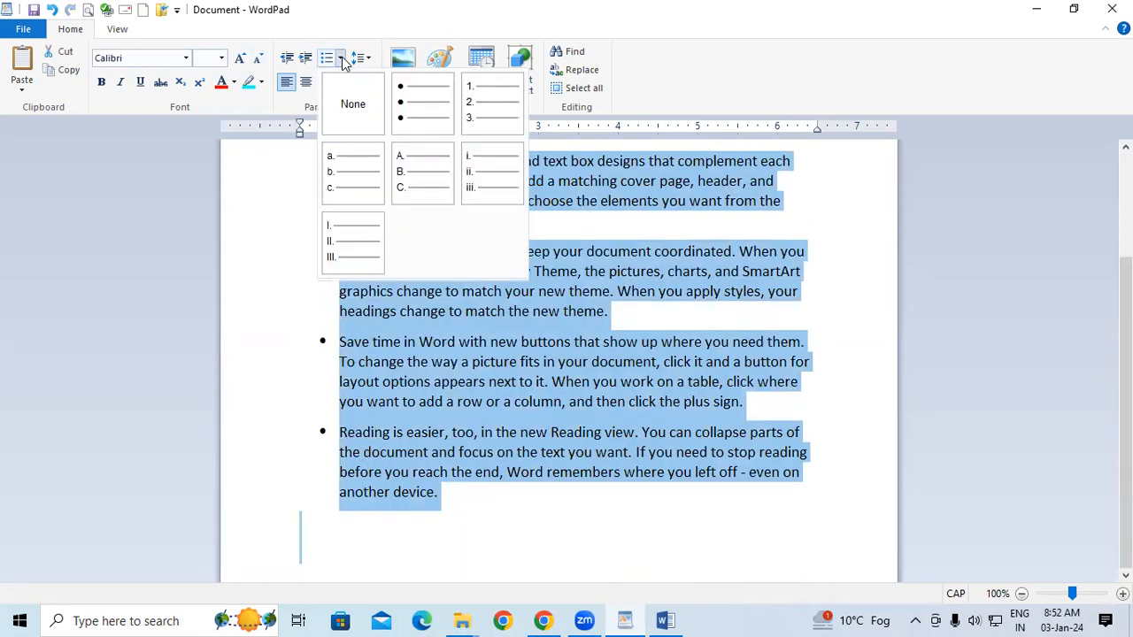
left_click(511, 117)
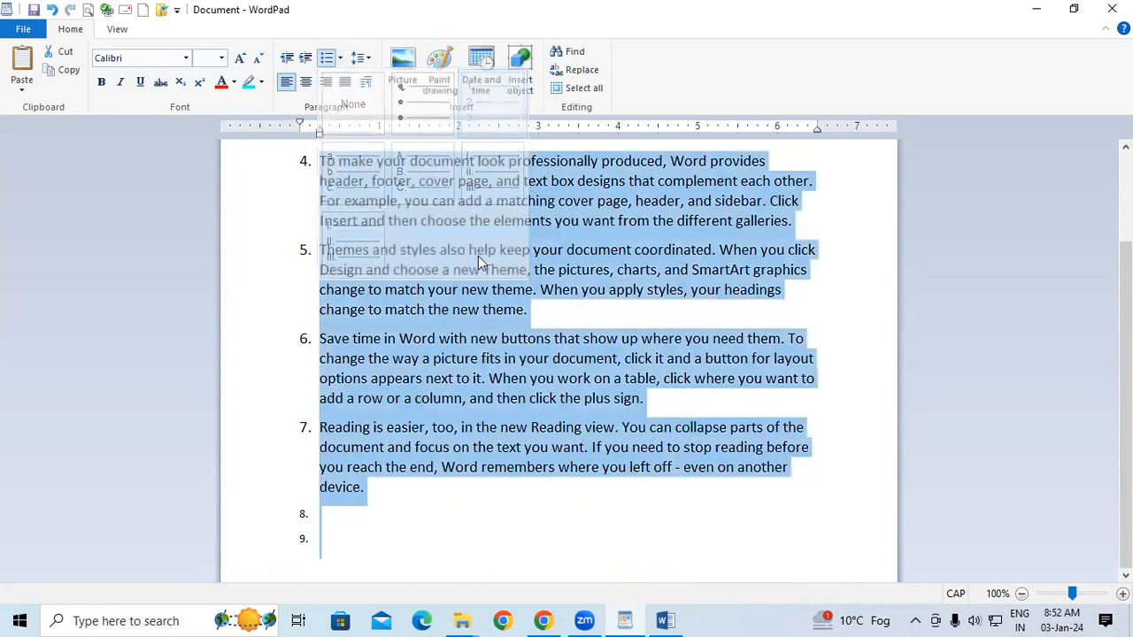
scroll(421, 486, "up", 3)
left_click(421, 485)
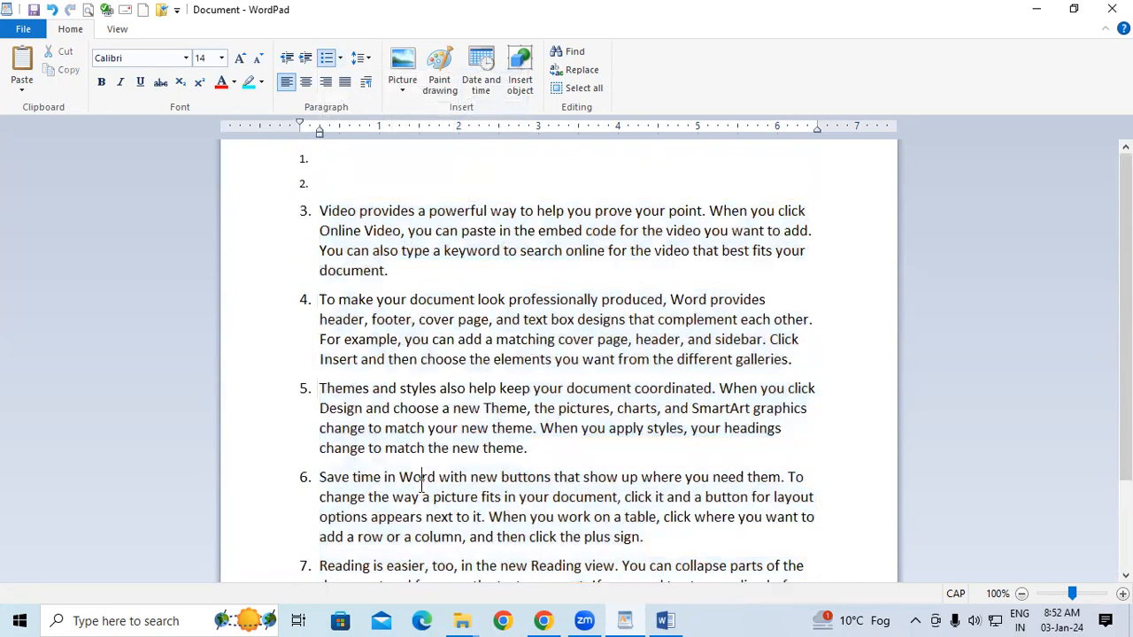
Delete the empty numbered items above the "Video provides" paragraph so that it becomes item 1
left_click(321, 210)
key("BackSpace")
key("BackSpace")
key("BackSpace")
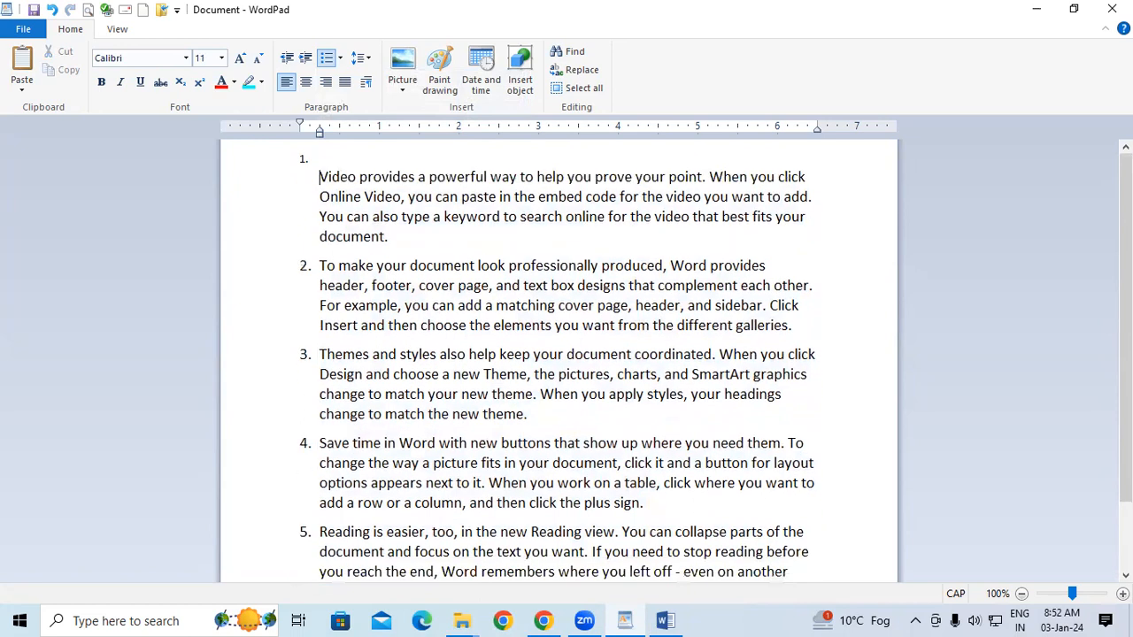
key("BackSpace")
scroll(391, 228, "down", 2)
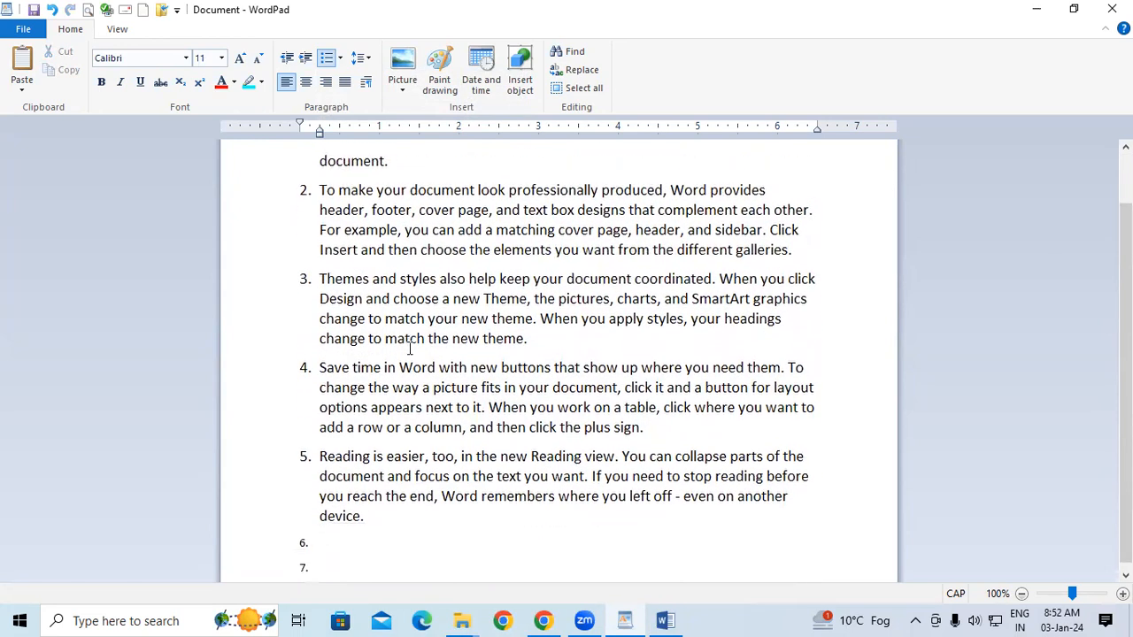
scroll(407, 386, "up", 1)
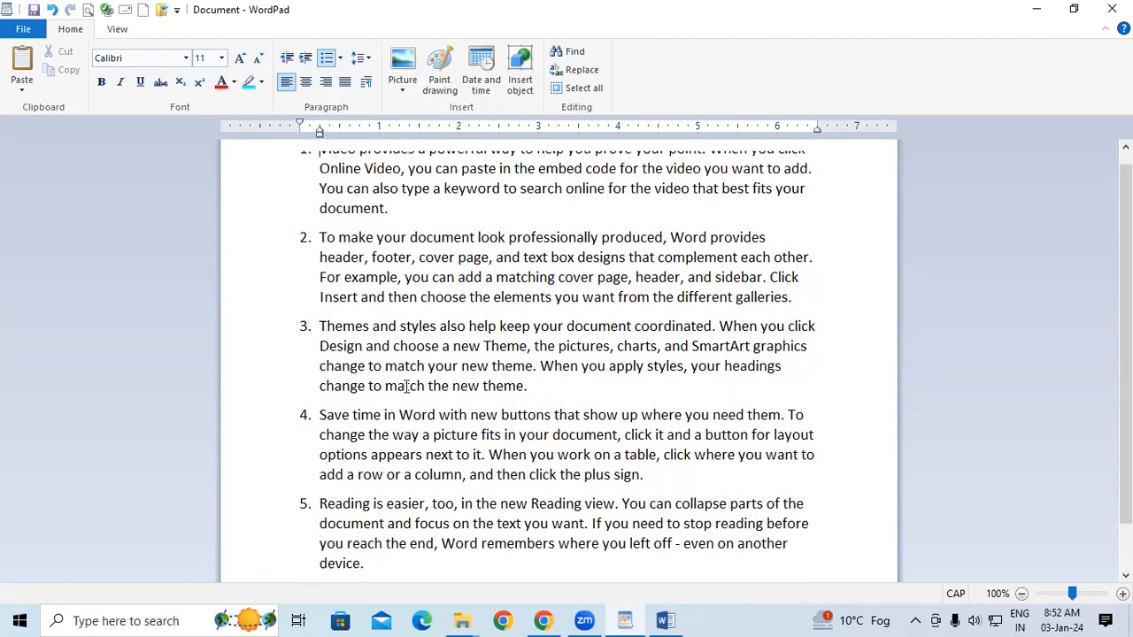
scroll(407, 386, "up", 1)
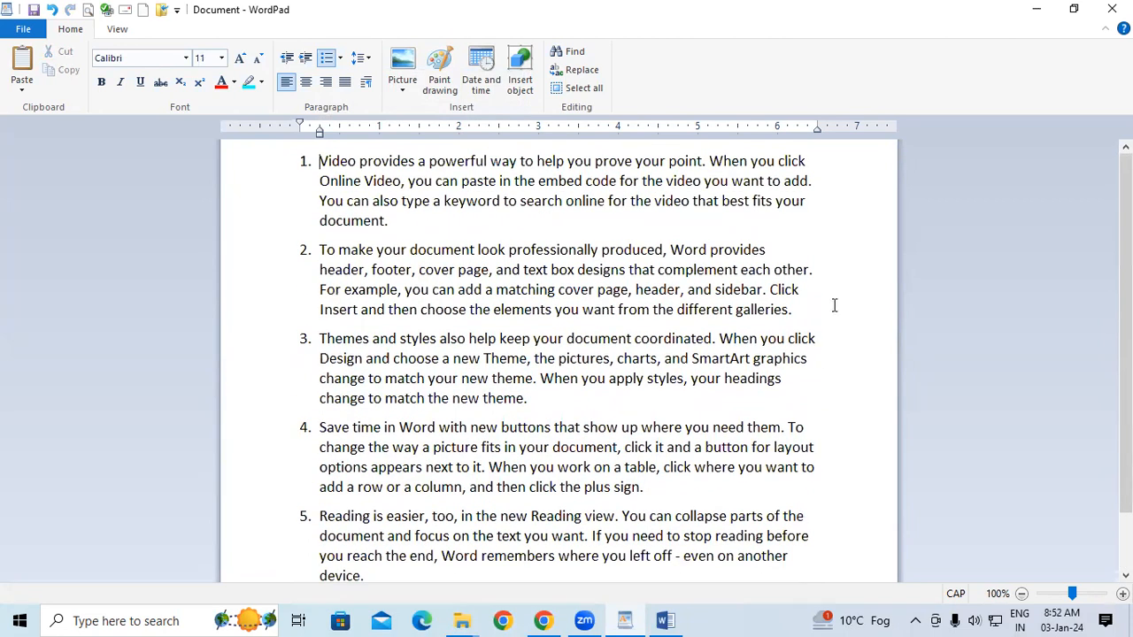
Split the first list item into three items, breaking after "When you click" and after "best fits your"
left_click(822, 169)
key("Return")
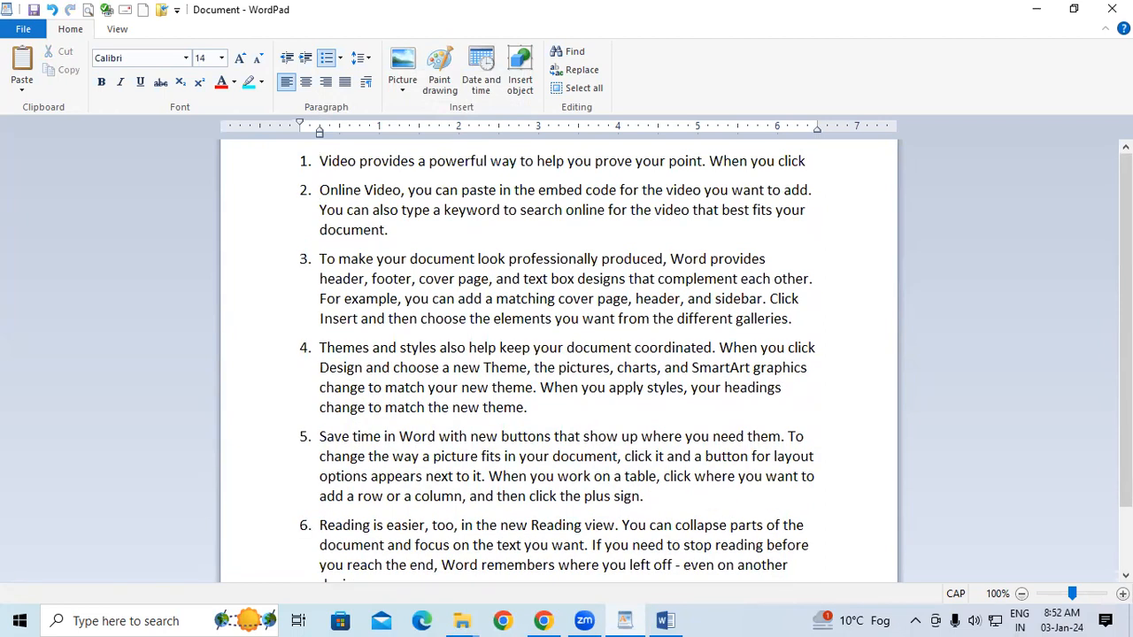
left_click(814, 201)
key("Return")
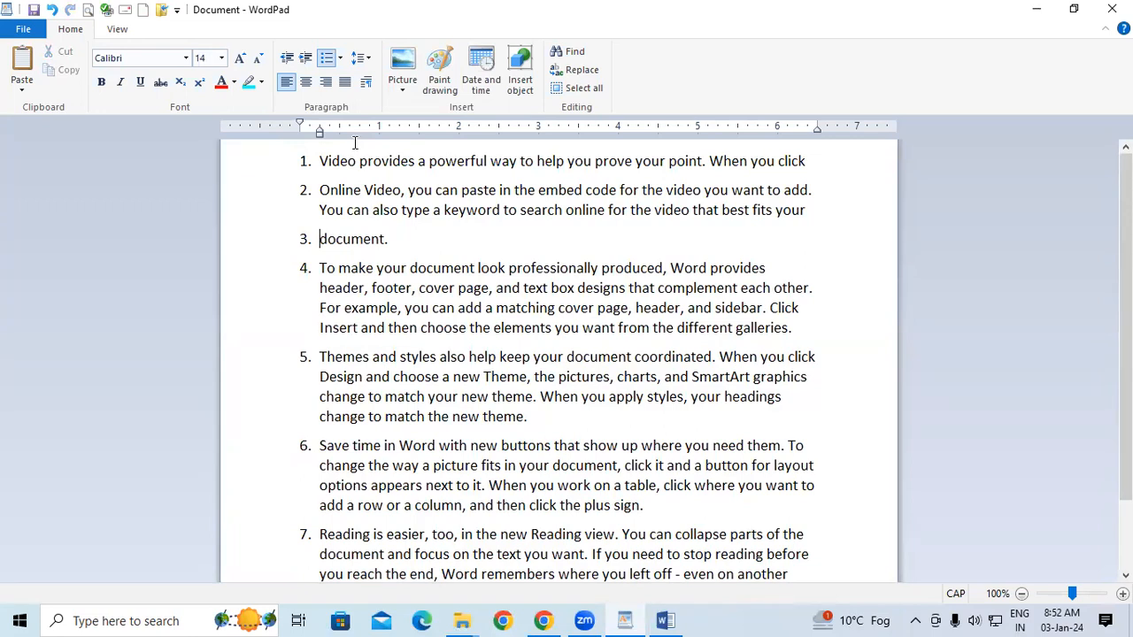
Remove the list numbering from the entire text
key("ctrl+a")
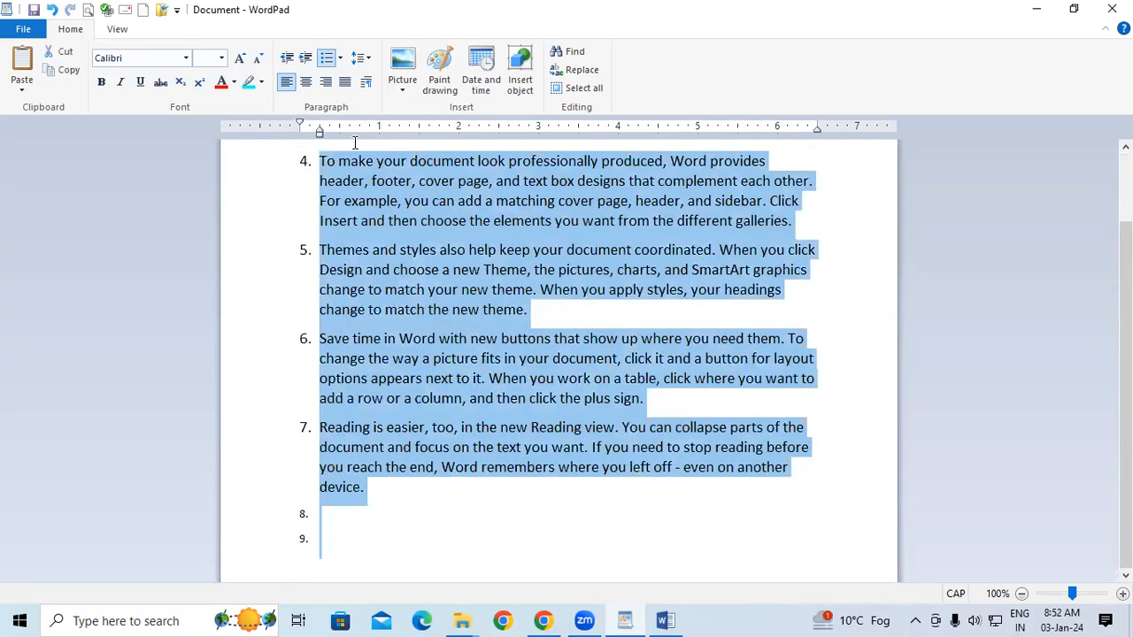
left_click(341, 58)
left_click(350, 101)
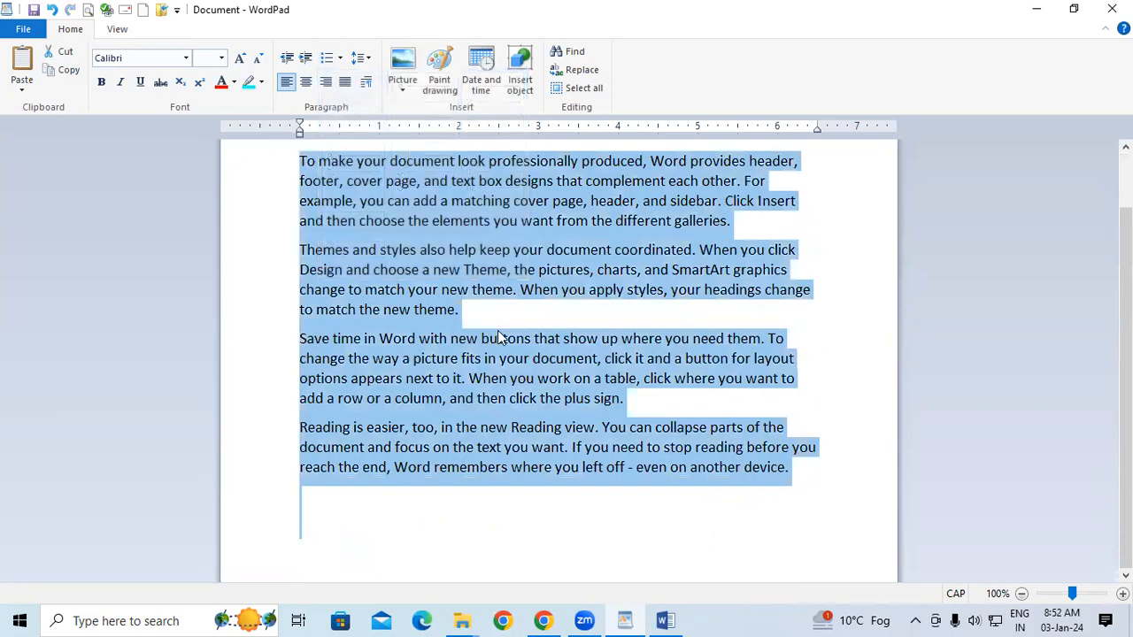
scroll(498, 318, "up", 2)
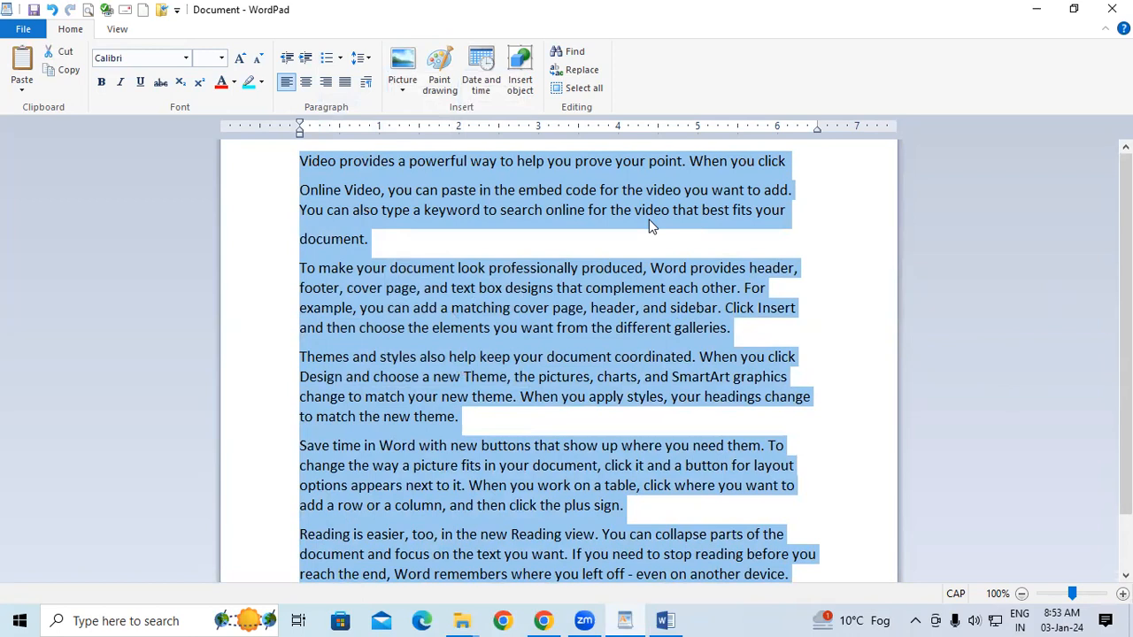
Try centre and right alignment on the entire text, returning it to left alignment
key("ctrl+e")
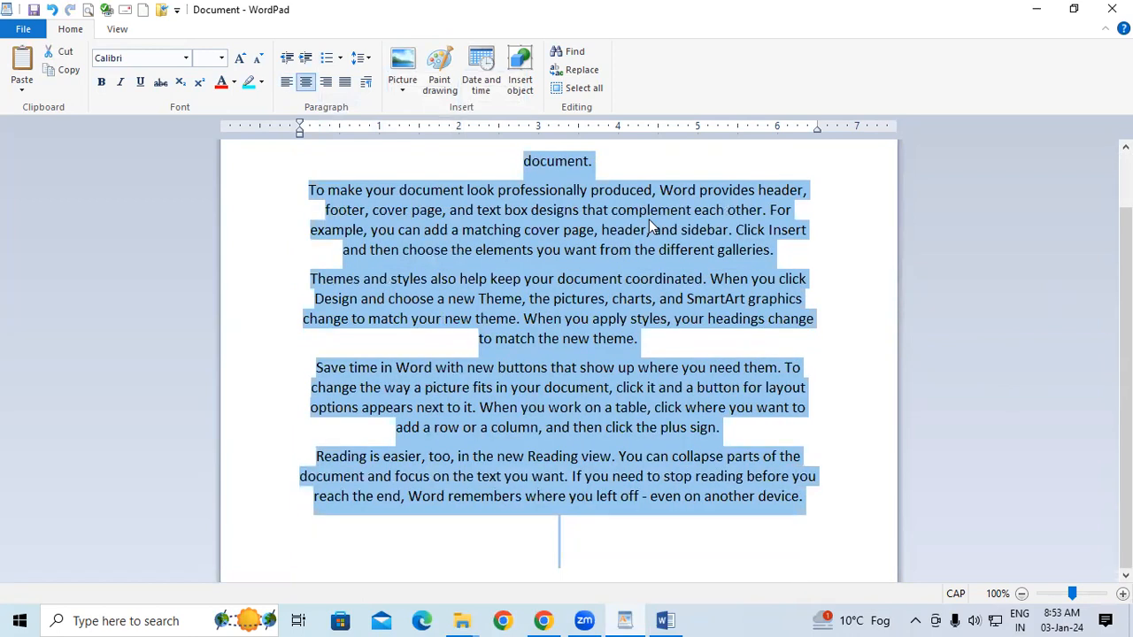
key("ctrl+r")
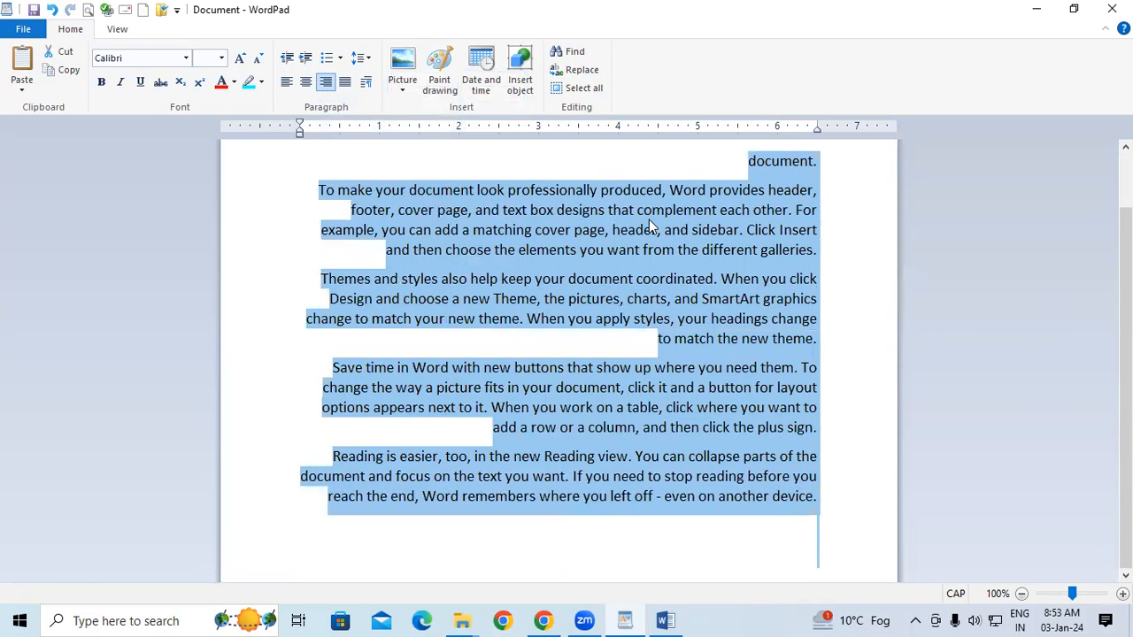
key("ctrl+l")
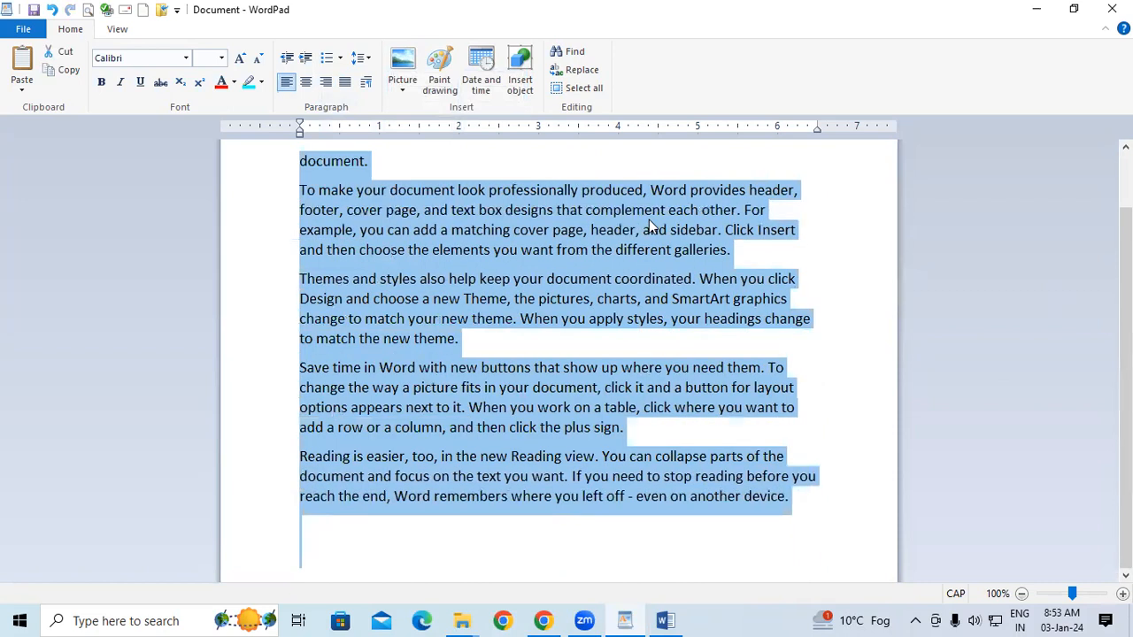
scroll(693, 278, "up", 2)
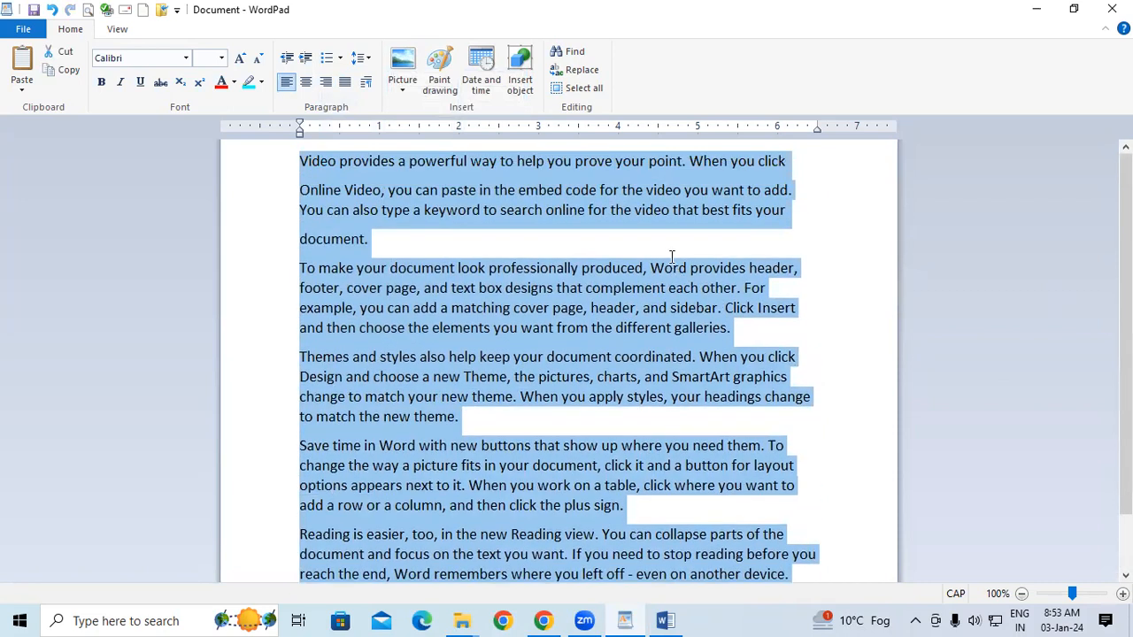
Rejoin the lines starting with "Online Video" and "document." to the first paragraph
left_click(290, 202)
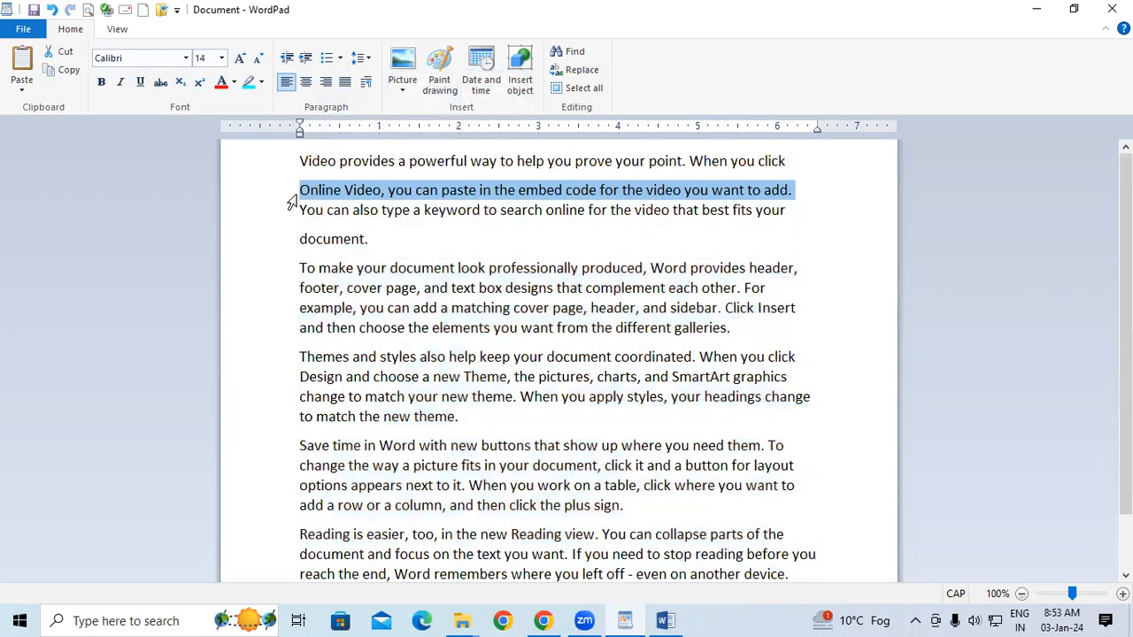
left_click(303, 189)
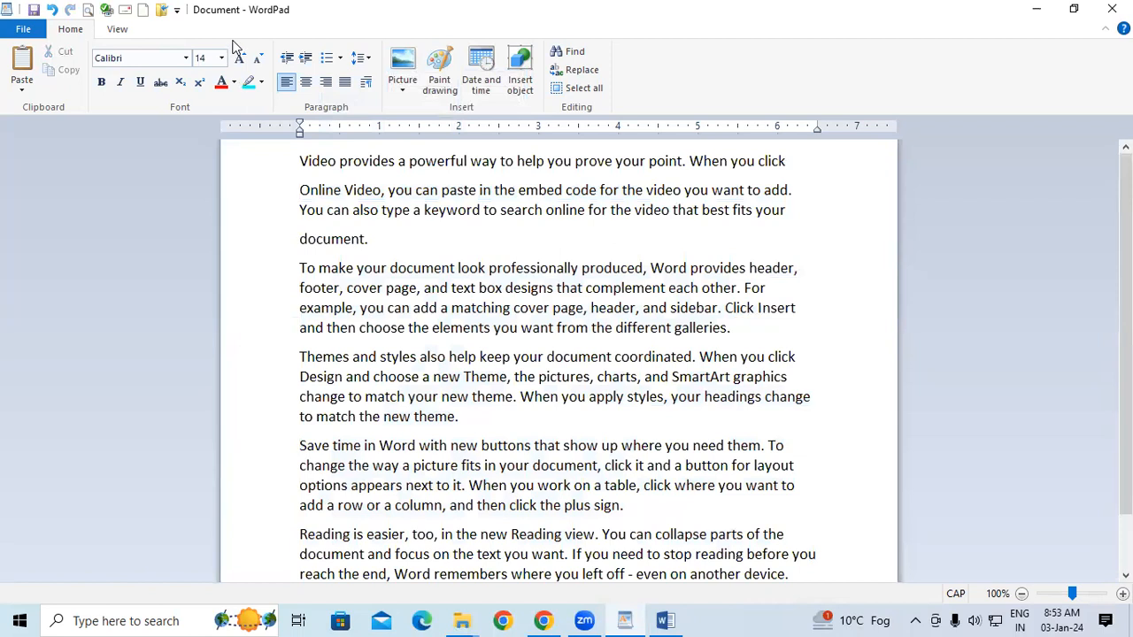
key("BackSpace")
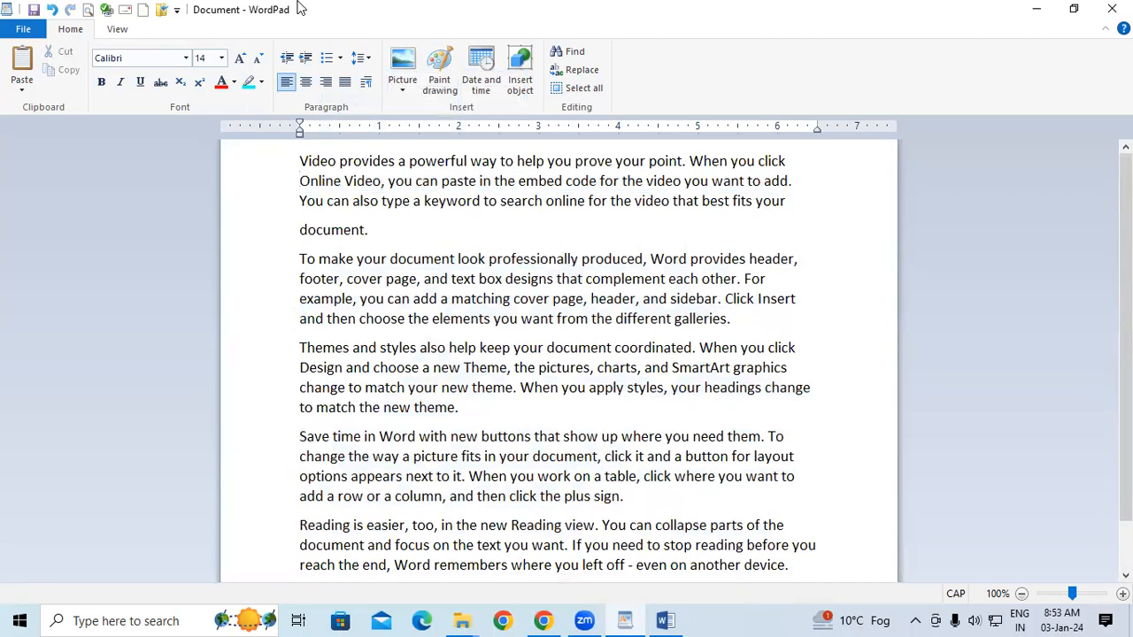
left_click(301, 232)
key("BackSpace")
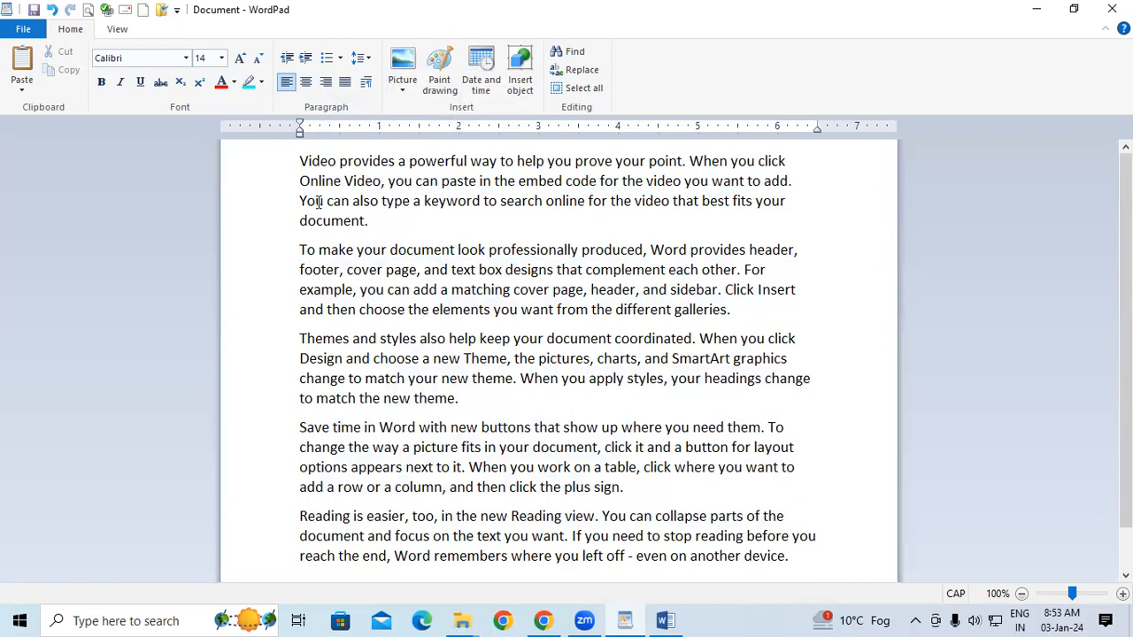
Join the remaining four paragraphs to the first one and justify the entire text
key("BackSpace")
left_click(295, 310)
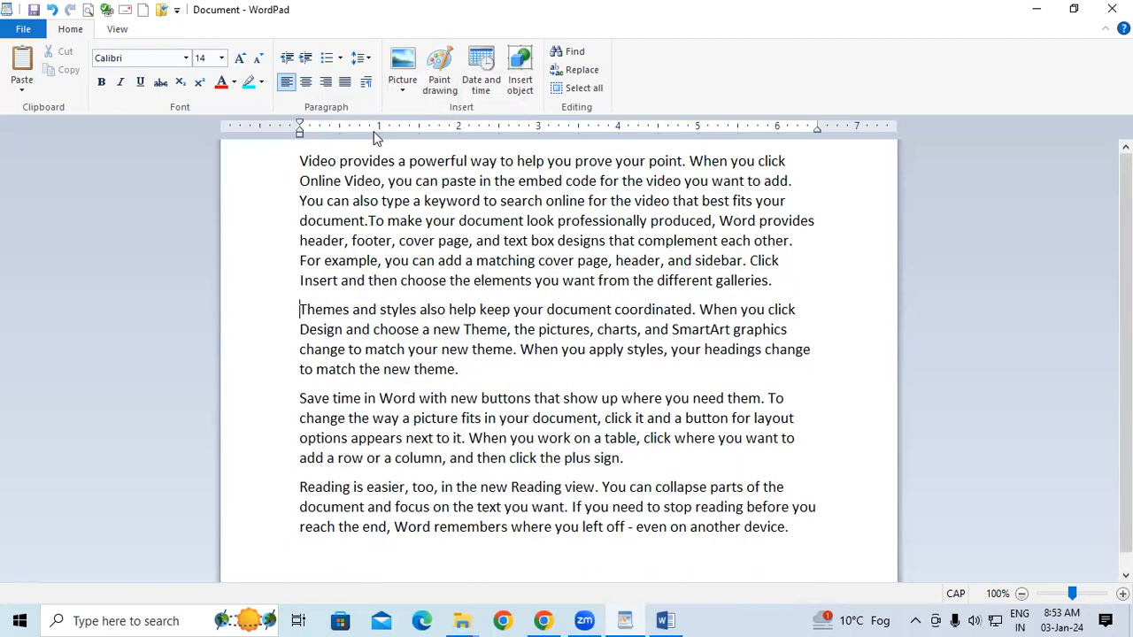
key("BackSpace")
left_click(296, 400)
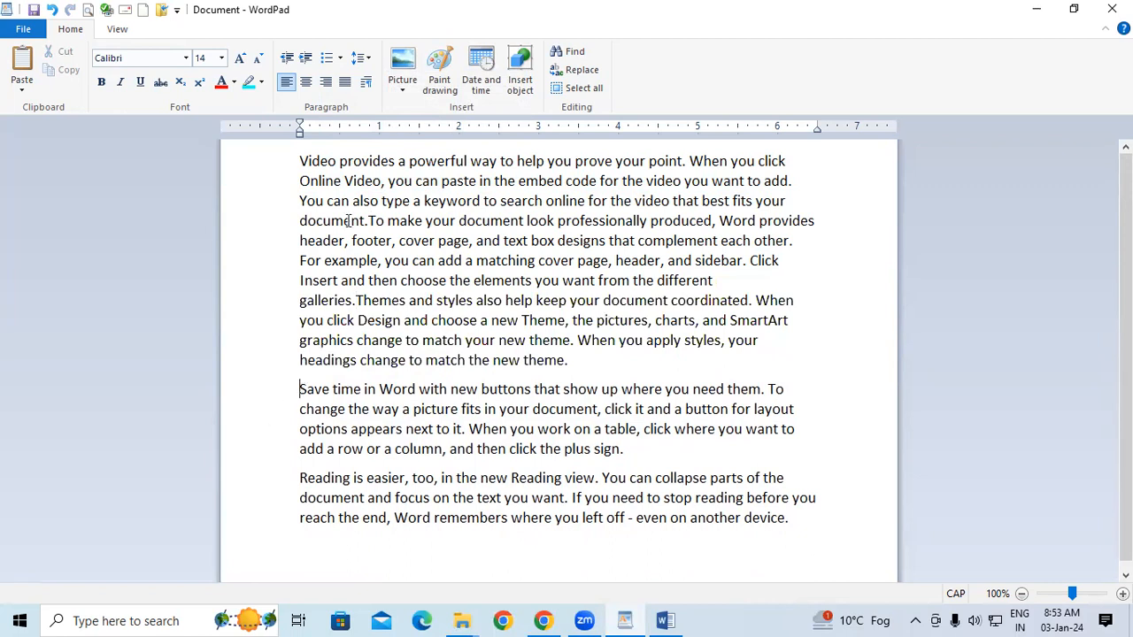
type("=")
key("BackSpace")
key("BackSpace")
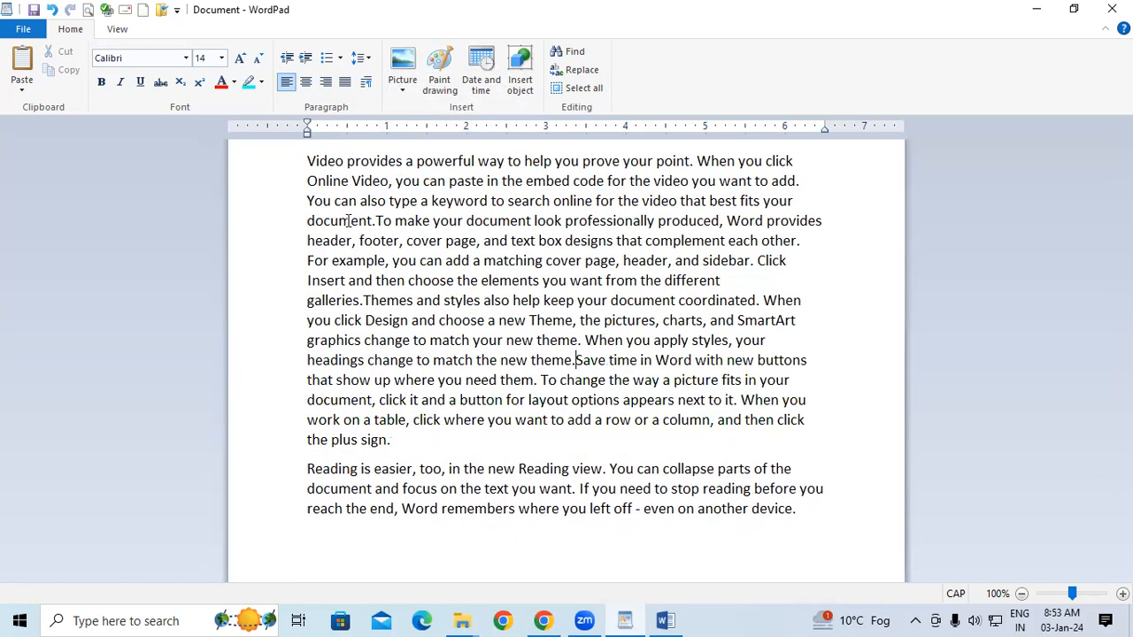
left_click(308, 464)
key("BackSpace")
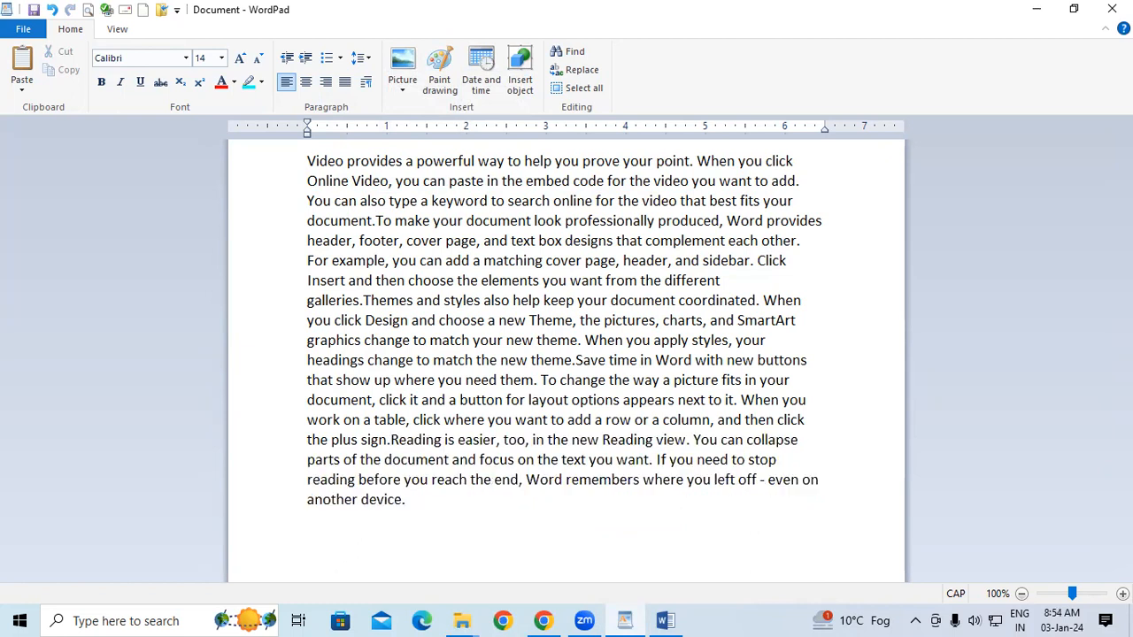
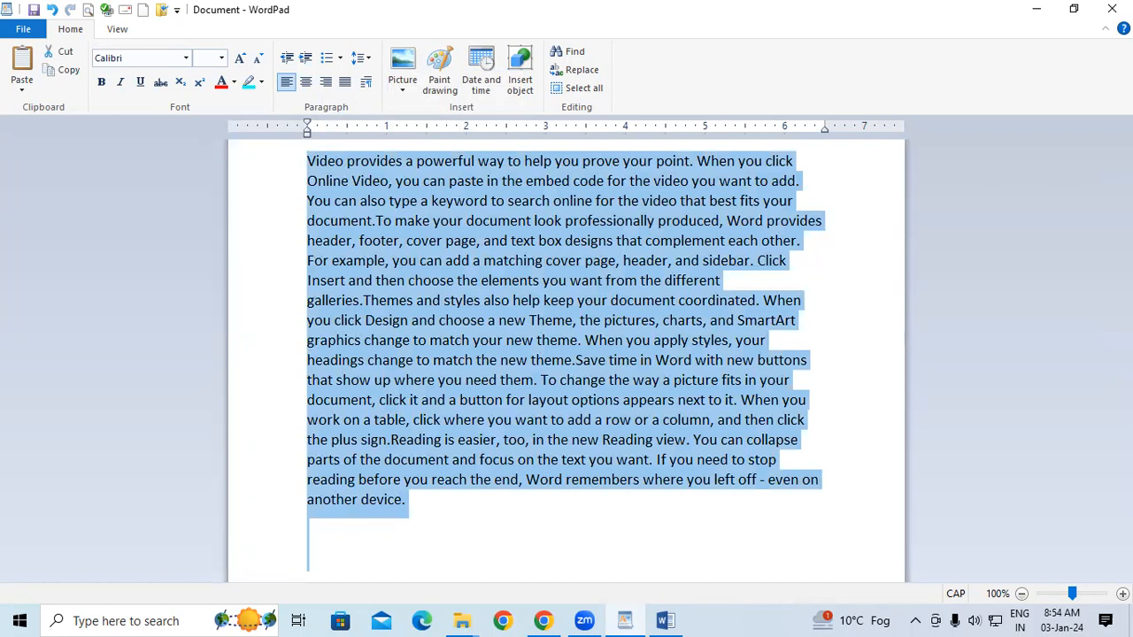
key("ctrl+j")
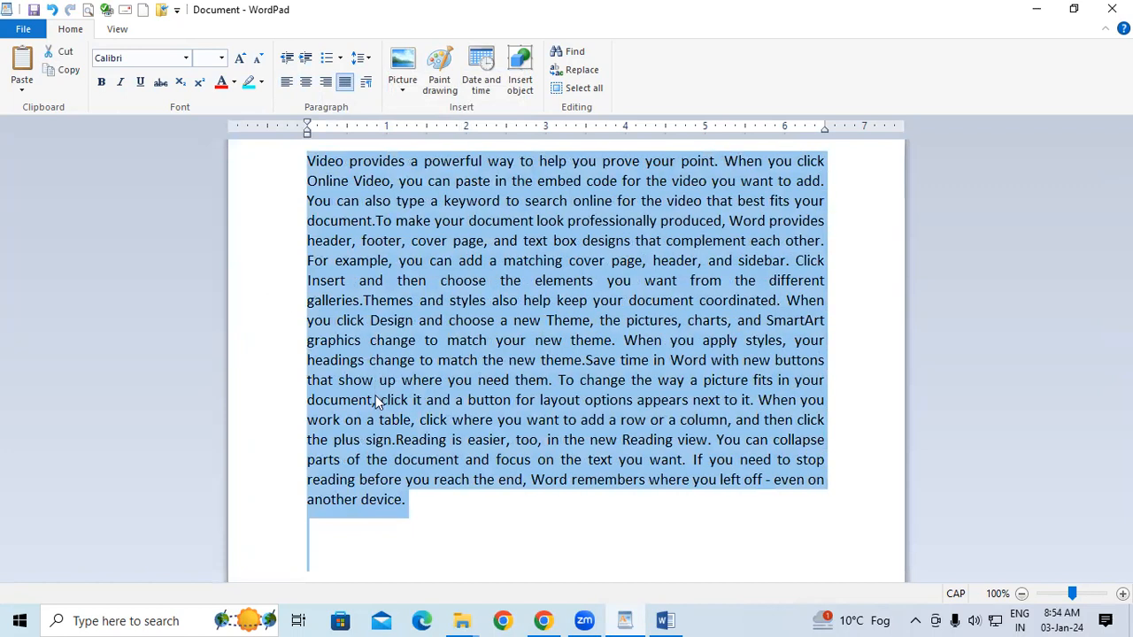
left_click(396, 440)
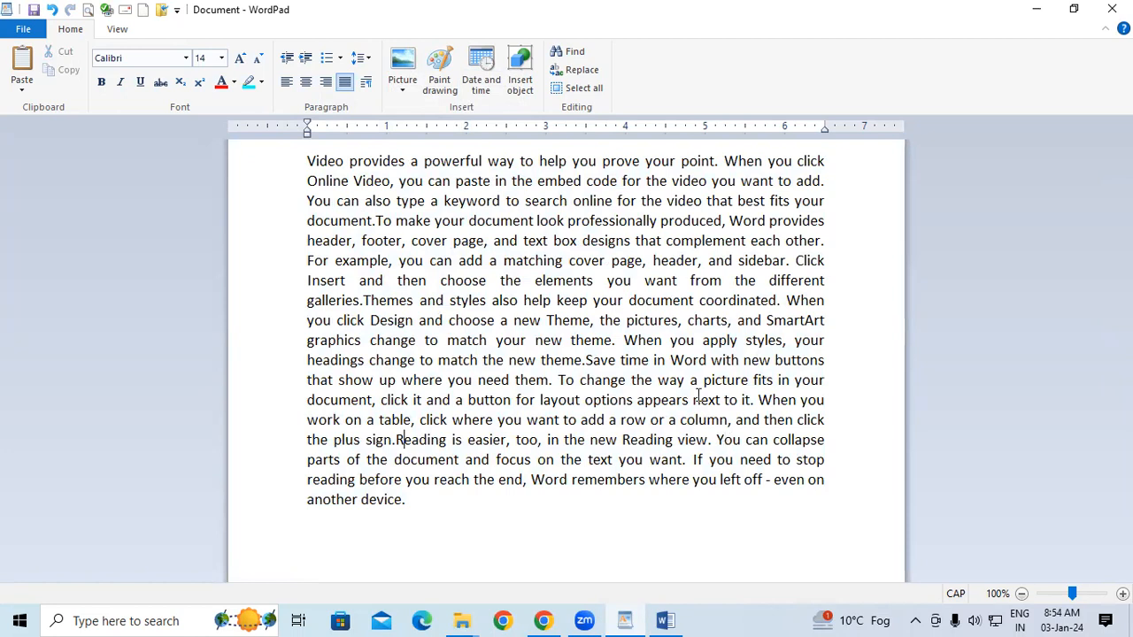
Try line spacings of 2 and 1.15 on the merged paragraph, finishing with 1.0
left_click(373, 62)
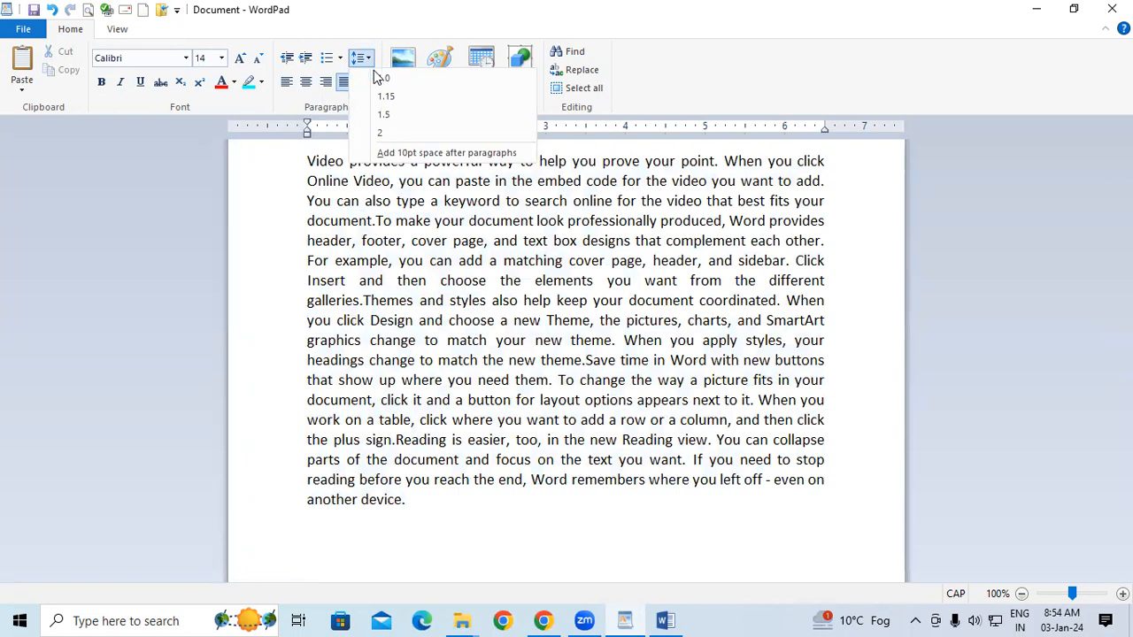
left_click(381, 135)
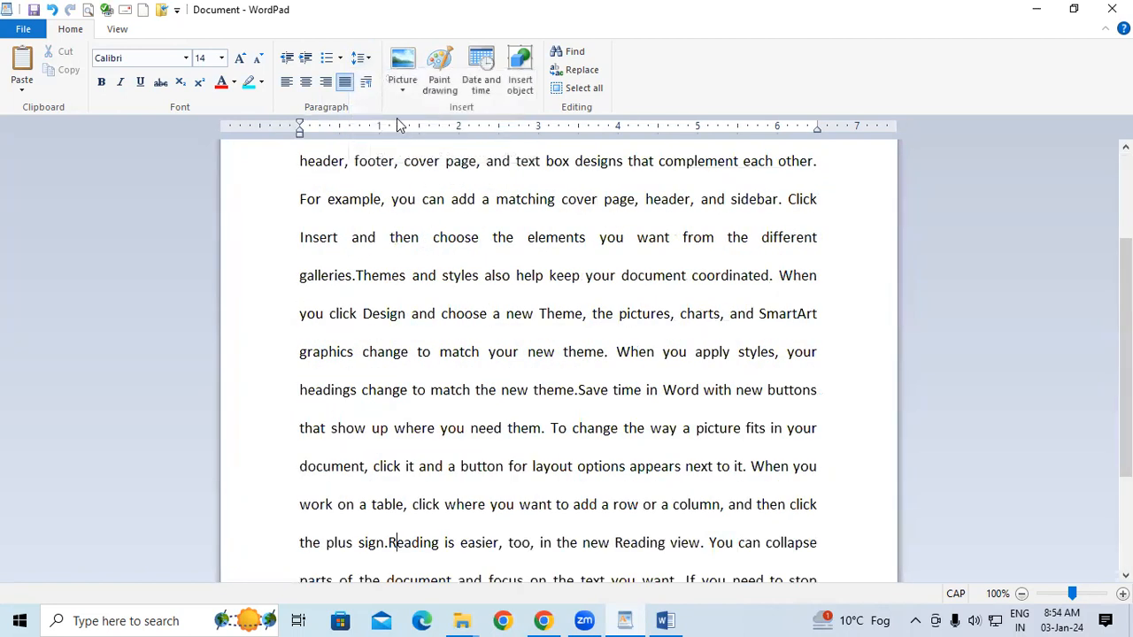
left_click(366, 58)
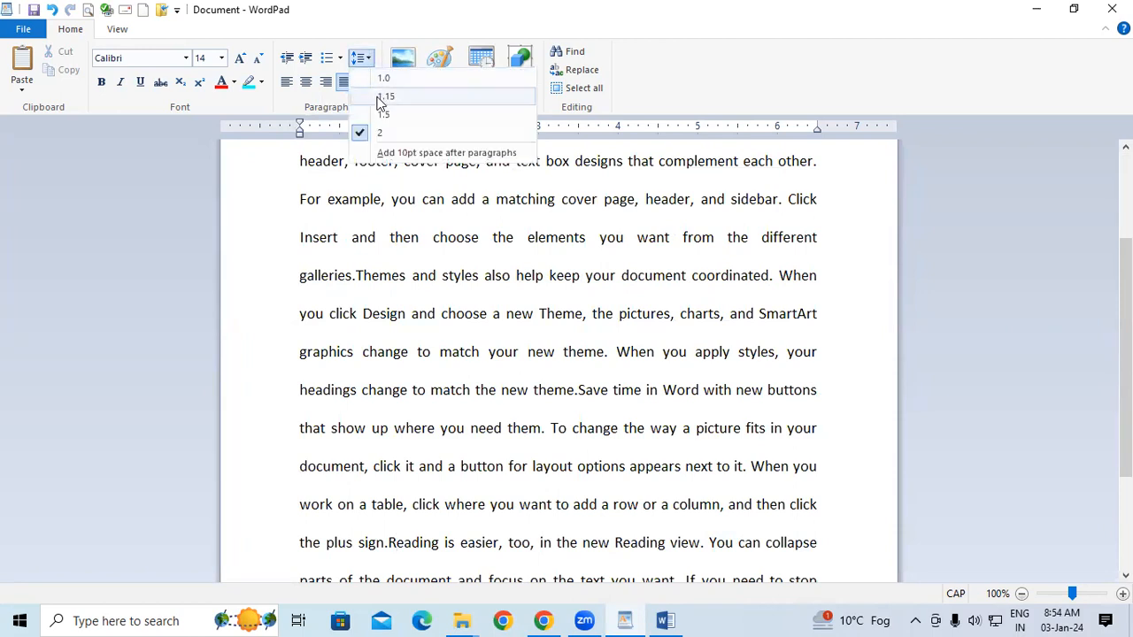
left_click(381, 97)
left_click(365, 58)
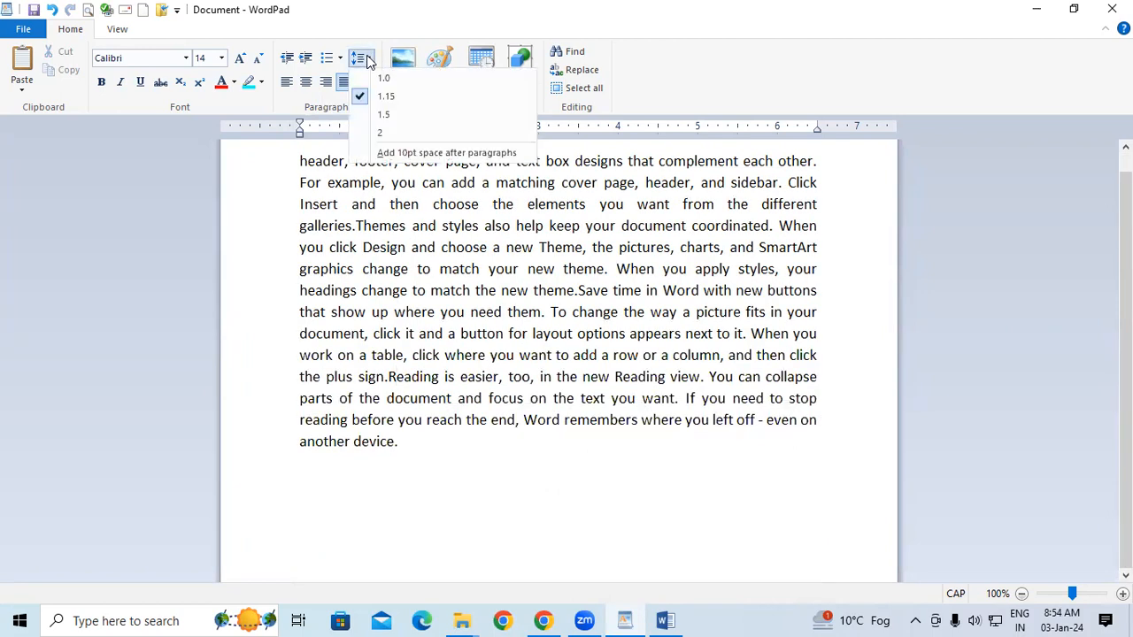
left_click(384, 78)
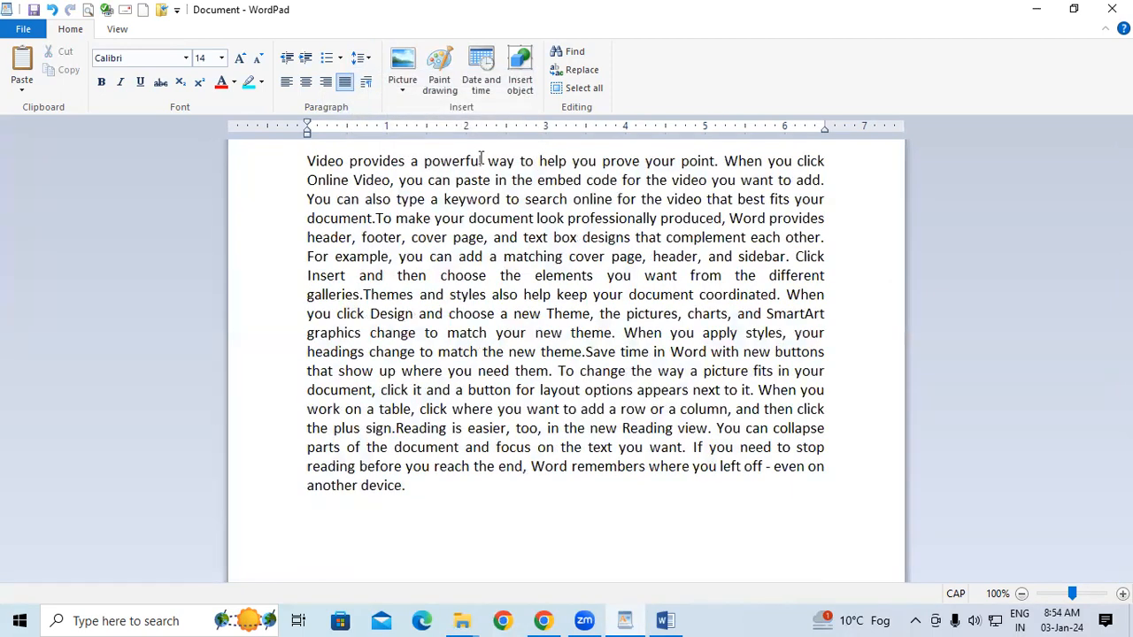
Set the merged paragraph's line spacing to 1.5 and its alignment to right in the Paragraph dialog
left_click(367, 82)
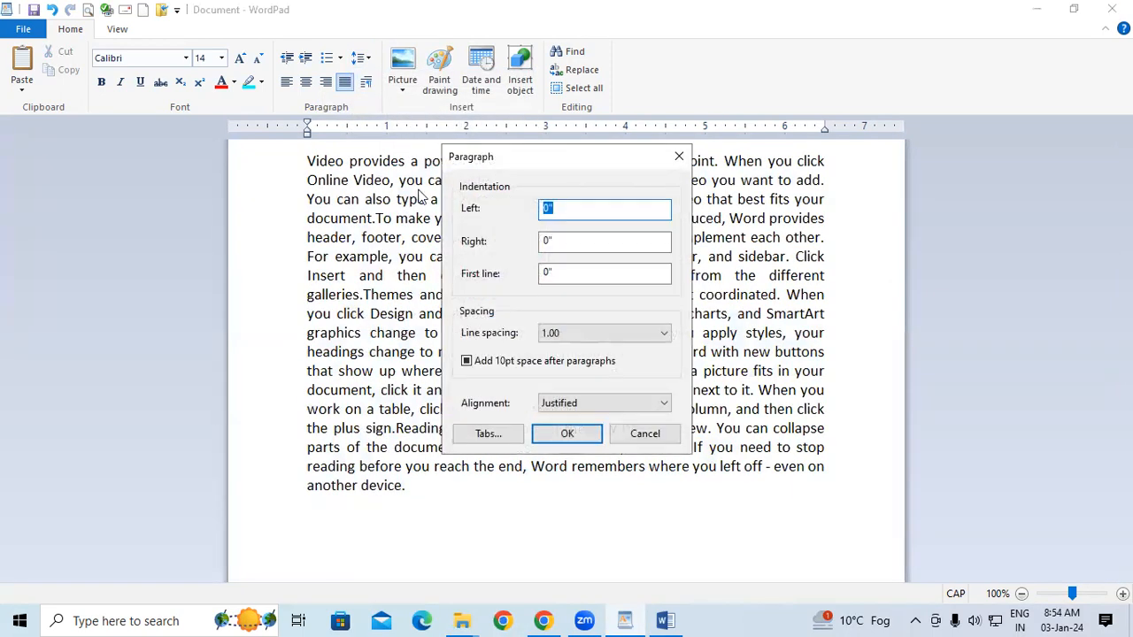
left_click(598, 332)
left_click(611, 373)
left_click(608, 433)
left_click(568, 434)
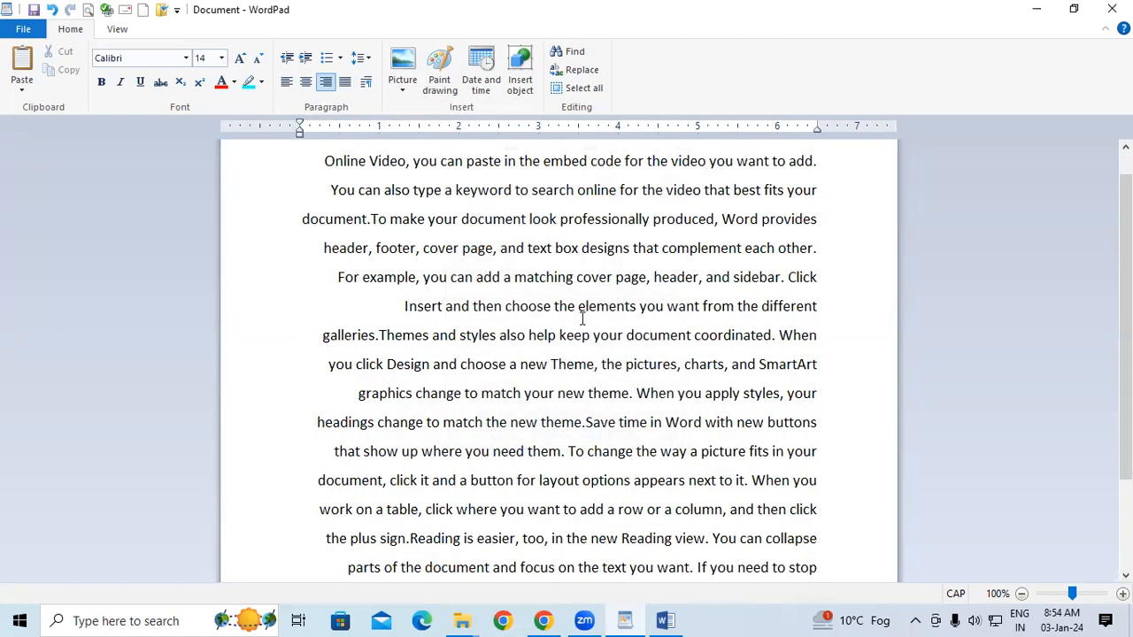
Justify the paragraph again and set the entire text's line spacing to 1.0
key("ctrl+j")
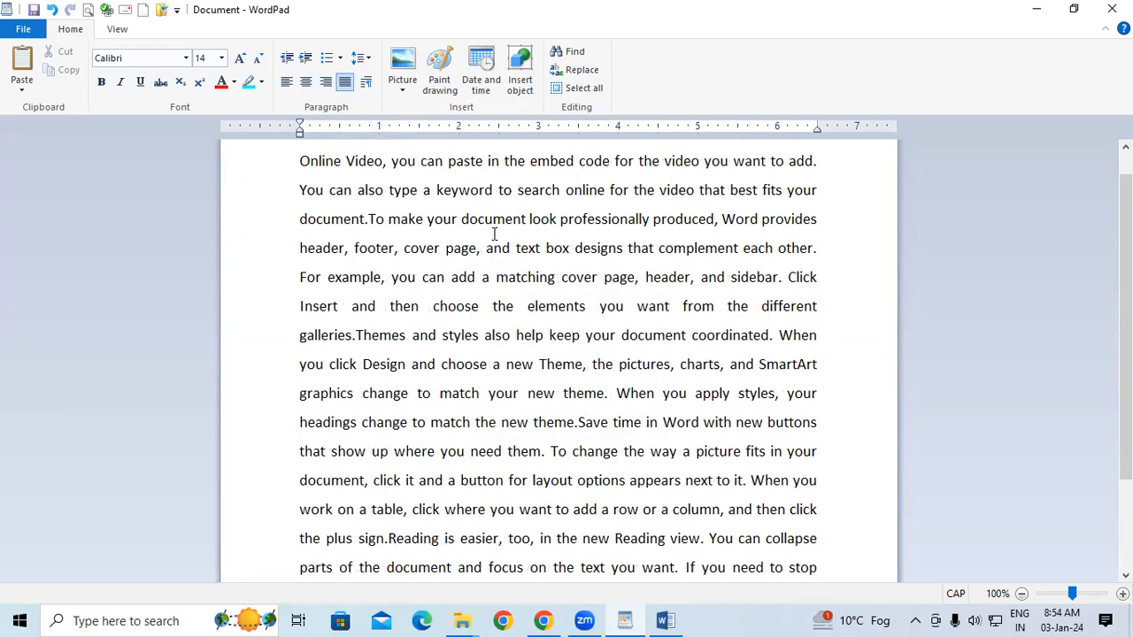
key("ctrl+a")
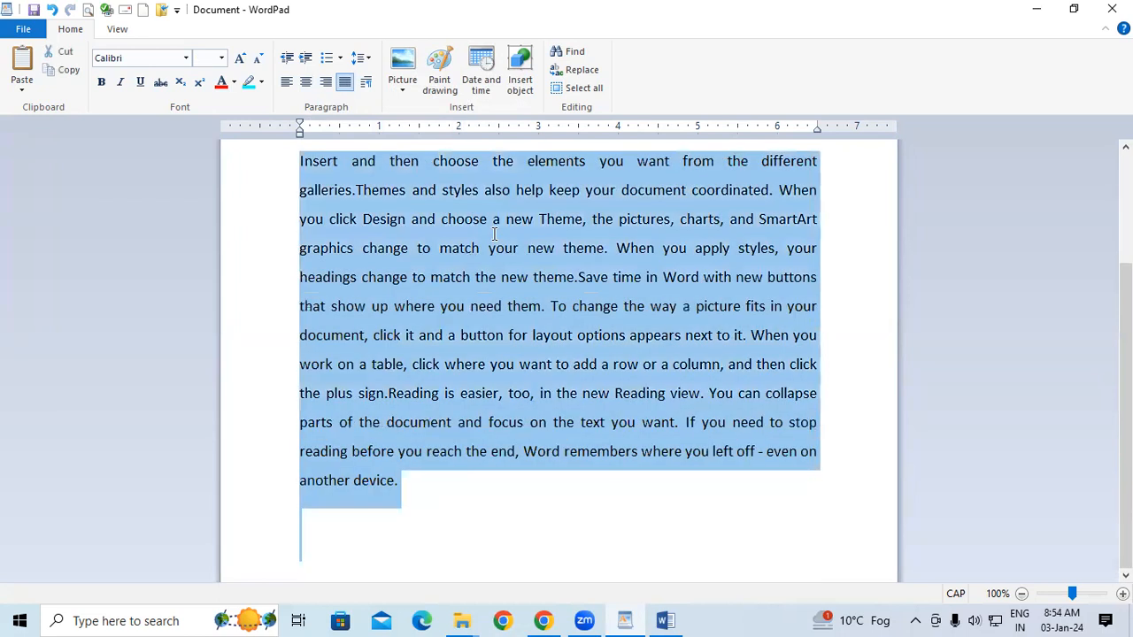
left_click(361, 60)
left_click(383, 77)
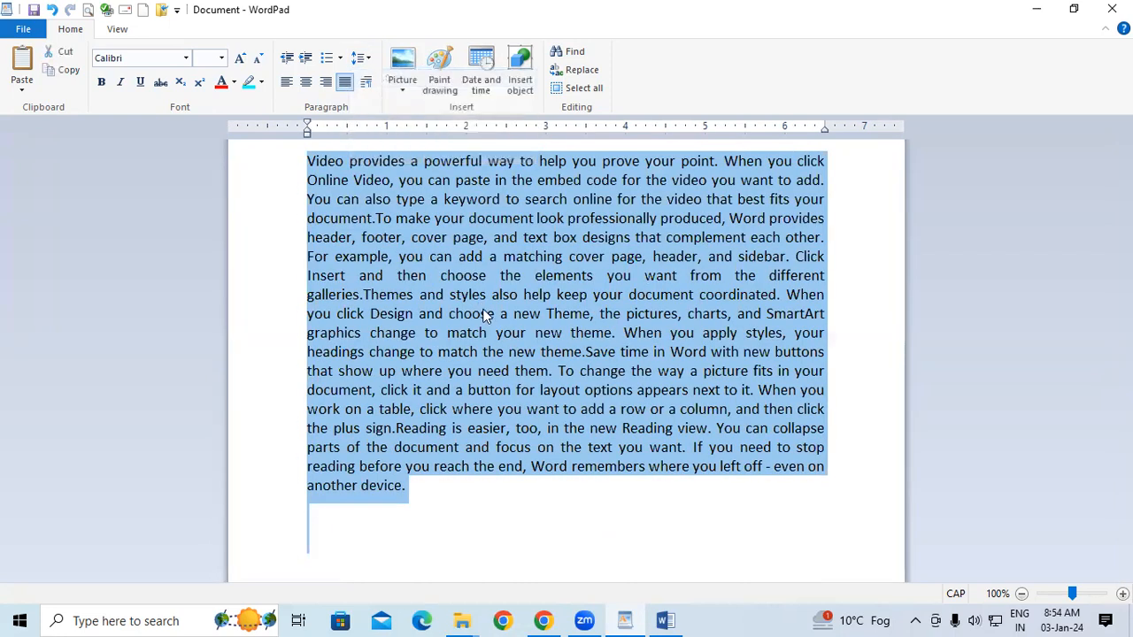
left_click(494, 313)
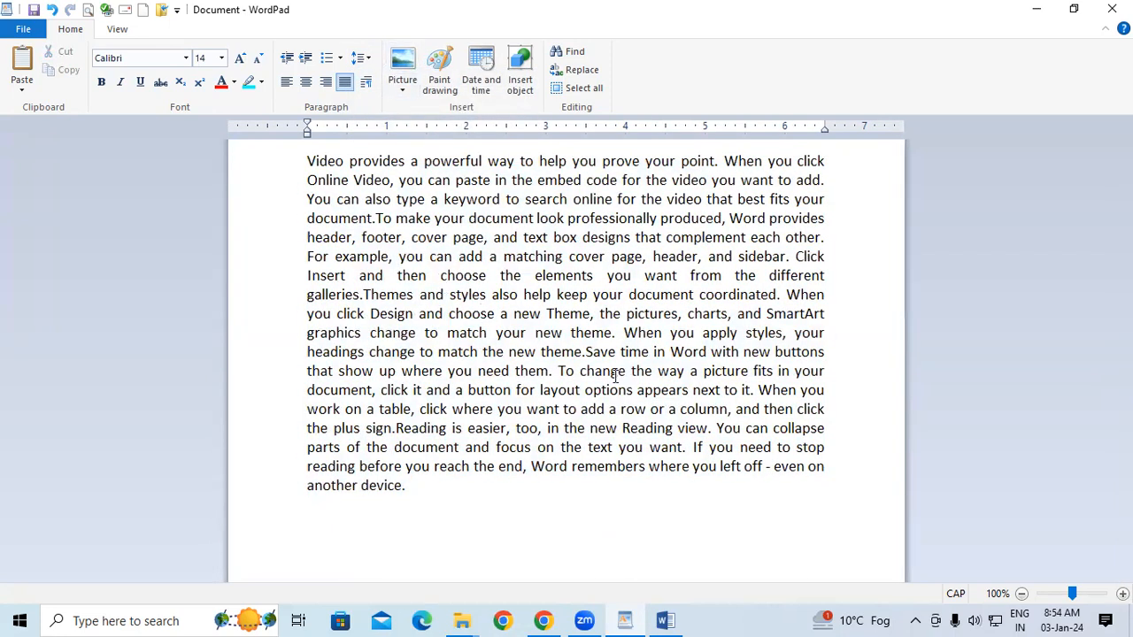